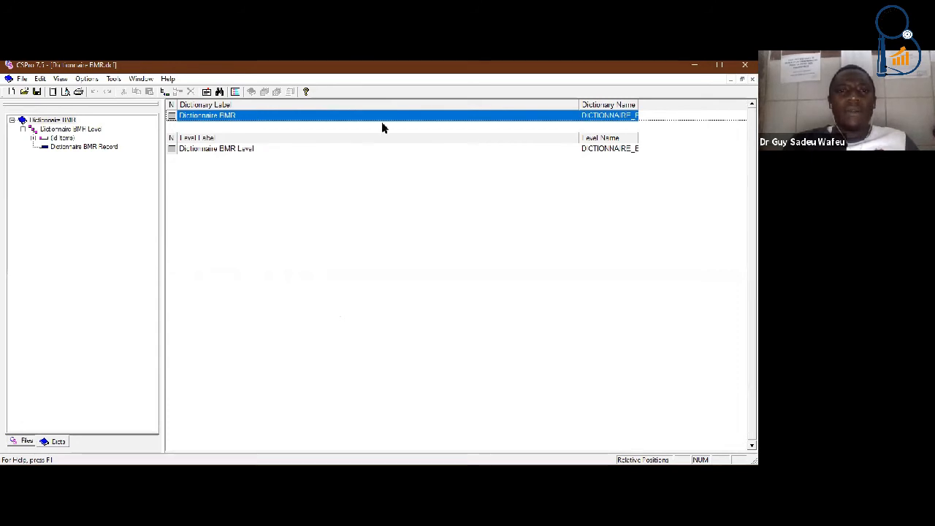
# - Highlight the dictionary tree with a light blue scribble and annotate it with the text "Structure" underneath
pyautogui.moveTo(58, 229)
pyautogui.mouseDown()
pyautogui.moveTo(94, 107)
pyautogui.moveTo(106, 218)
pyautogui.moveTo(46, 213)
pyautogui.moveTo(80, 252)
pyautogui.moveTo(124, 178)
pyautogui.moveTo(81, 117)
pyautogui.moveTo(86, 255)
pyautogui.moveTo(85, 222)
pyautogui.mouseUp()
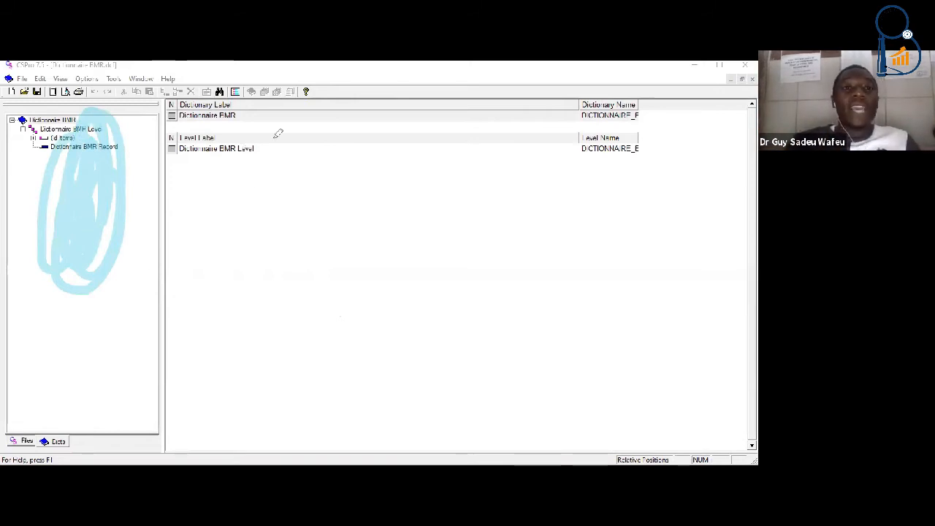
pyautogui.click(24, 336)
pyautogui.write('Structure')
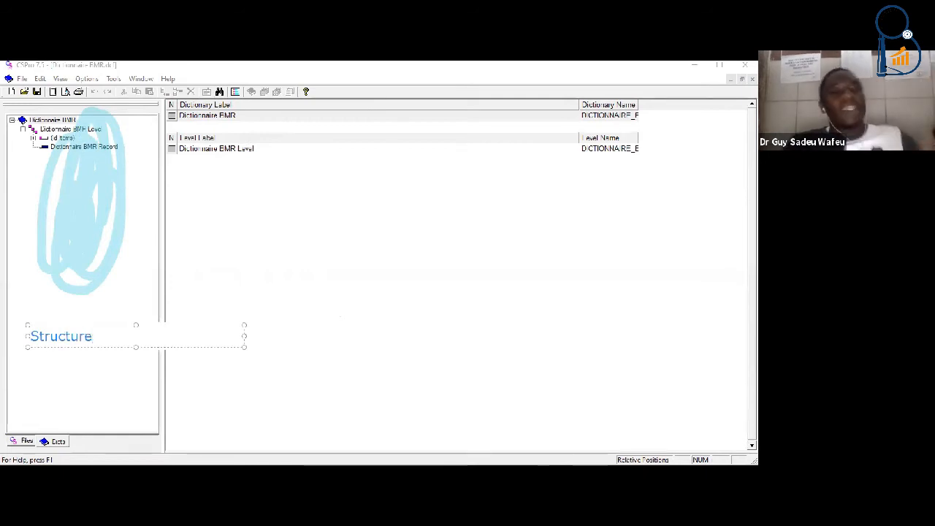
pyautogui.click(305, 272)
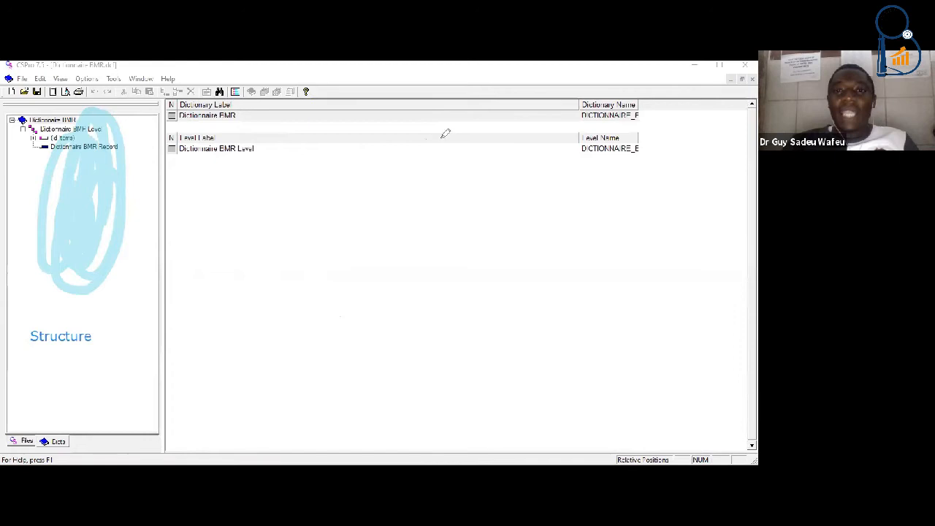
# - Scribble yellow loops over the empty work area and annotate it "Préciser ou définir les caractérisitiques de chaque élément créé!!"
pyautogui.moveTo(453, 184)
pyautogui.mouseDown()
pyautogui.moveTo(371, 280)
pyautogui.moveTo(412, 224)
pyautogui.moveTo(530, 265)
pyautogui.moveTo(441, 234)
pyautogui.moveTo(455, 226)
pyautogui.mouseUp()
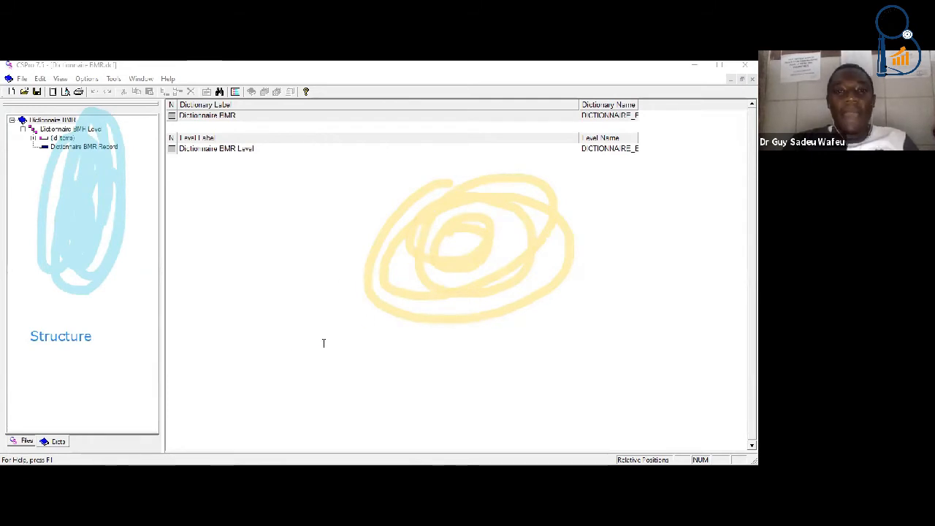
pyautogui.click(245, 364)
pyautogui.write('Pré')
pyautogui.press('BackSpace')
pyautogui.press('BackSpace')
pyautogui.press('BackSpace')
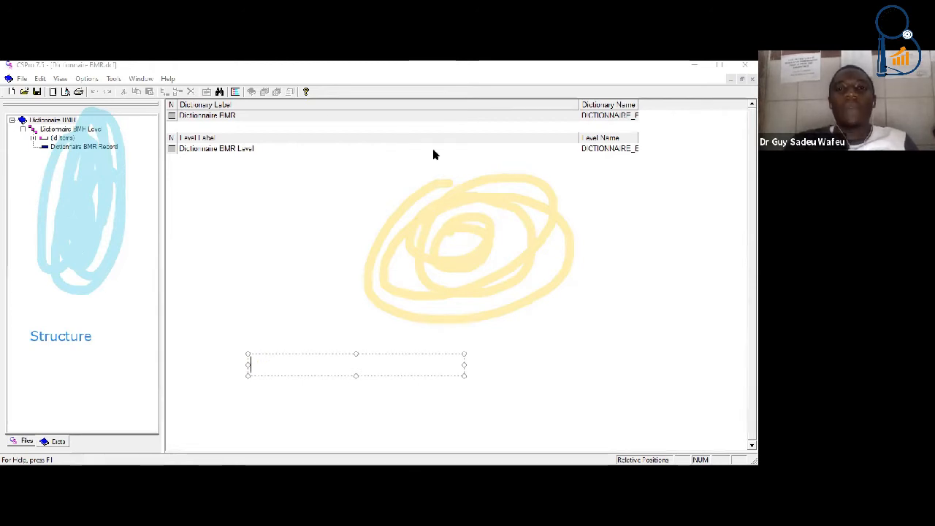
pyautogui.write('Pré')
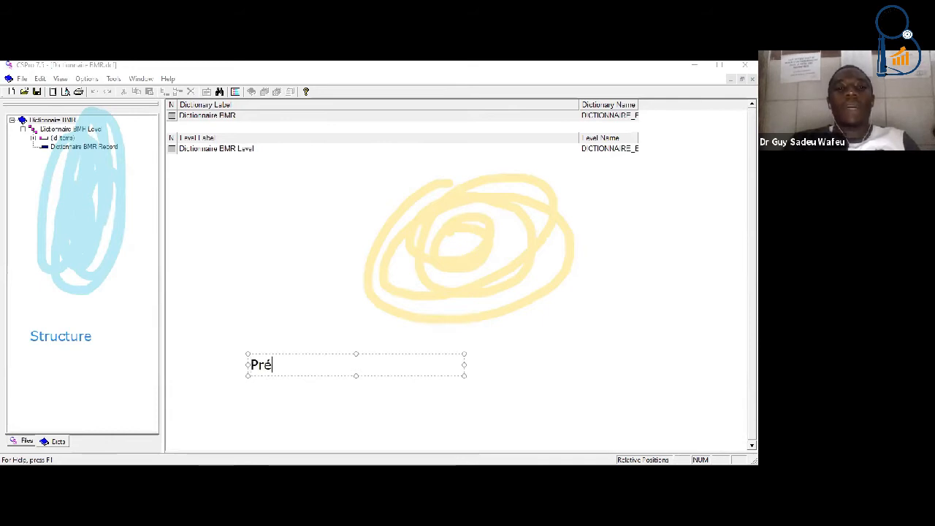
pyautogui.write('ciser ou définir les')
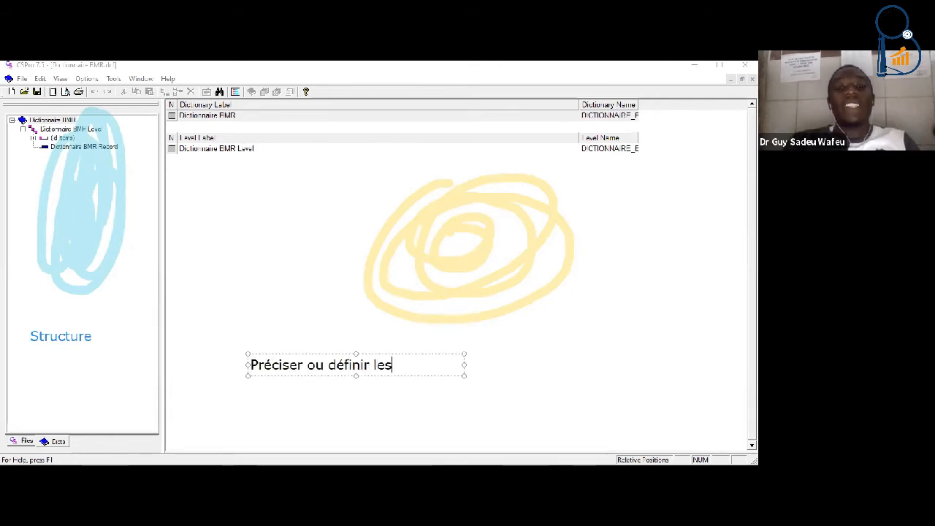
pyautogui.write(' caractéri')
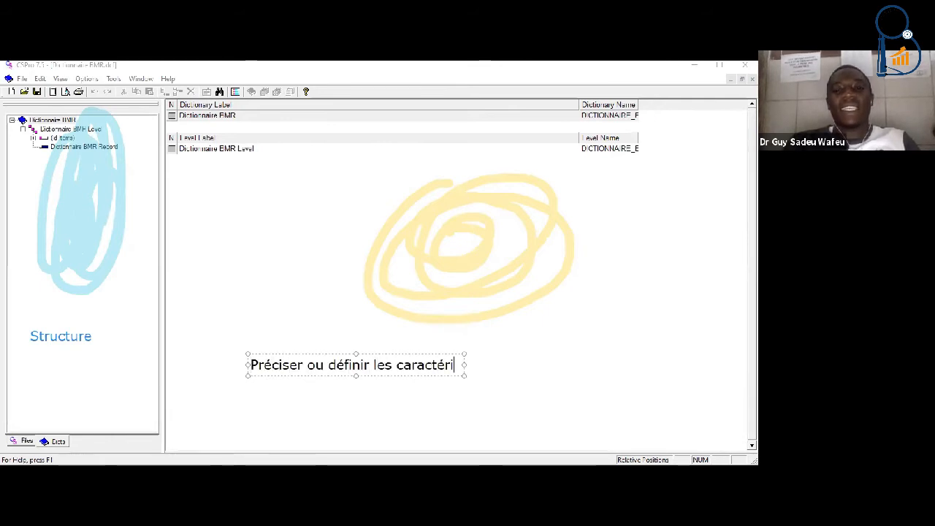
pyautogui.write('sitiques de chaque')
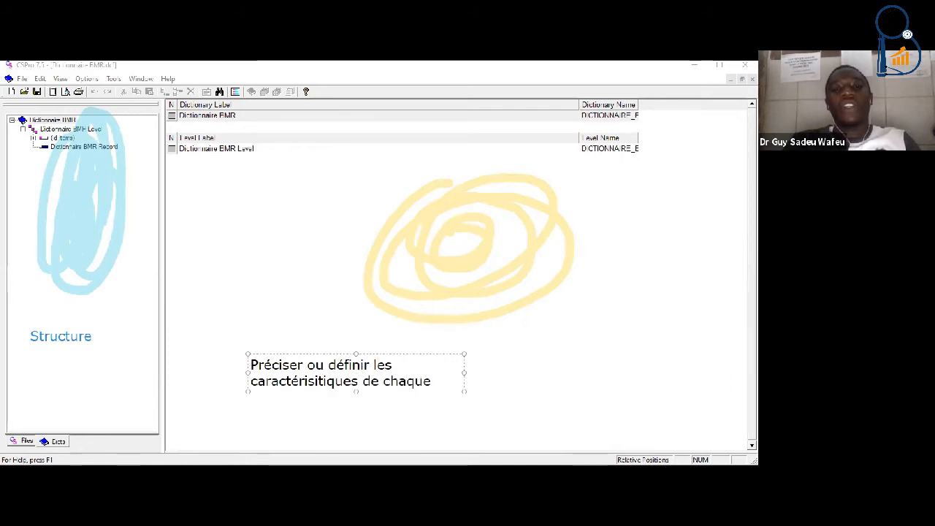
pyautogui.write(' élément créé!!')
# - Append "Définir les value set" to the note after a blank line, and clear all annotations from the screen
pyautogui.press('Return')
pyautogui.press('Return')
pyautogui.write('Dév')
pyautogui.write('inir les value set')
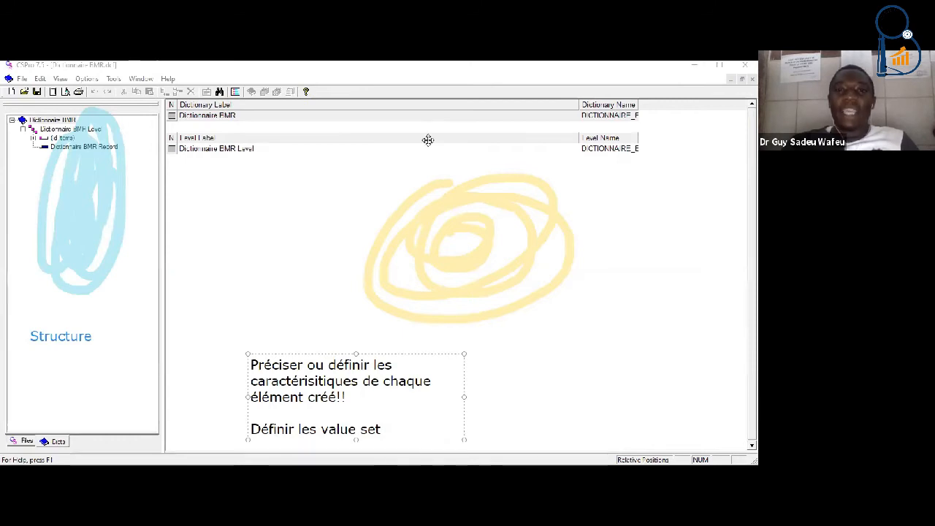
pyautogui.moveTo(411, 193)
pyautogui.mouseDown()
pyautogui.moveTo(300, 447)
pyautogui.moveTo(52, 274)
pyautogui.moveTo(60, 266)
pyautogui.mouseUp()
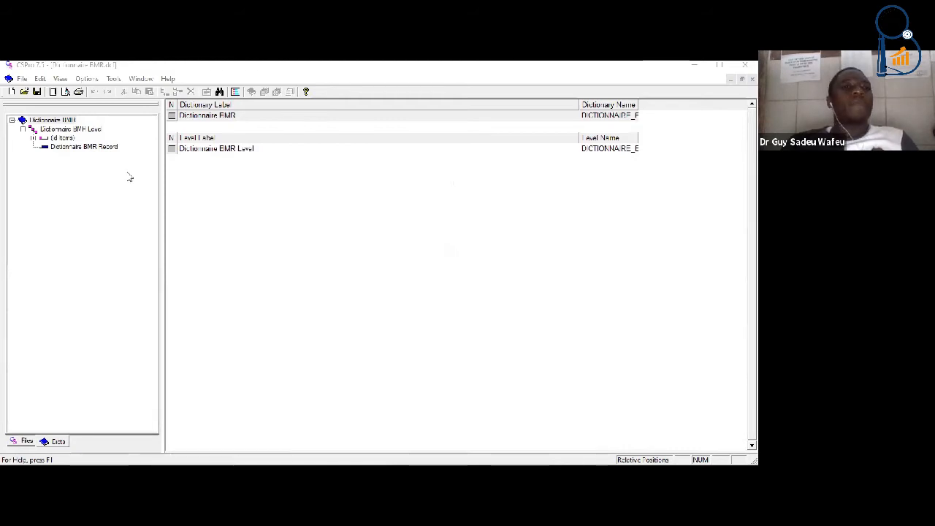
# - Add a record after Dictionnaire BMR Record with the label "Données sociodémographiques"
pyautogui.click(30, 151)
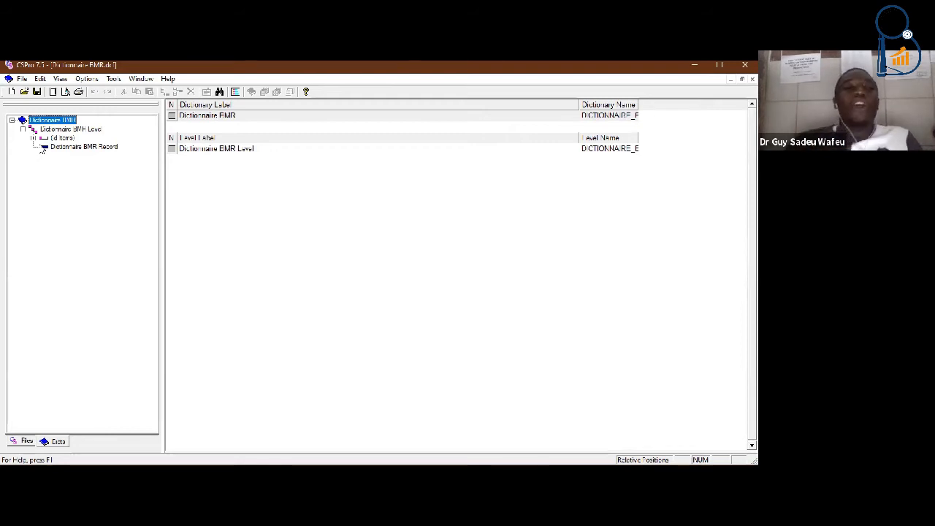
pyautogui.rightClick(64, 150)
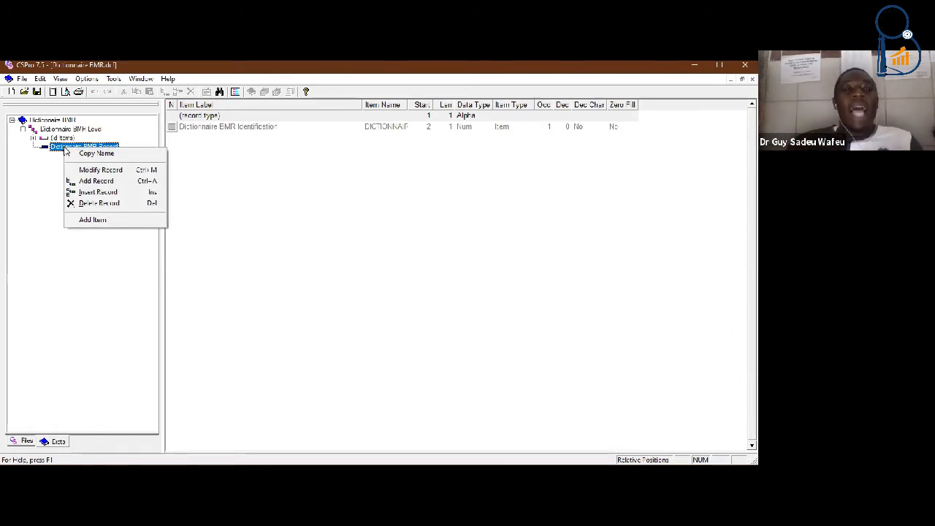
pyautogui.click(120, 184)
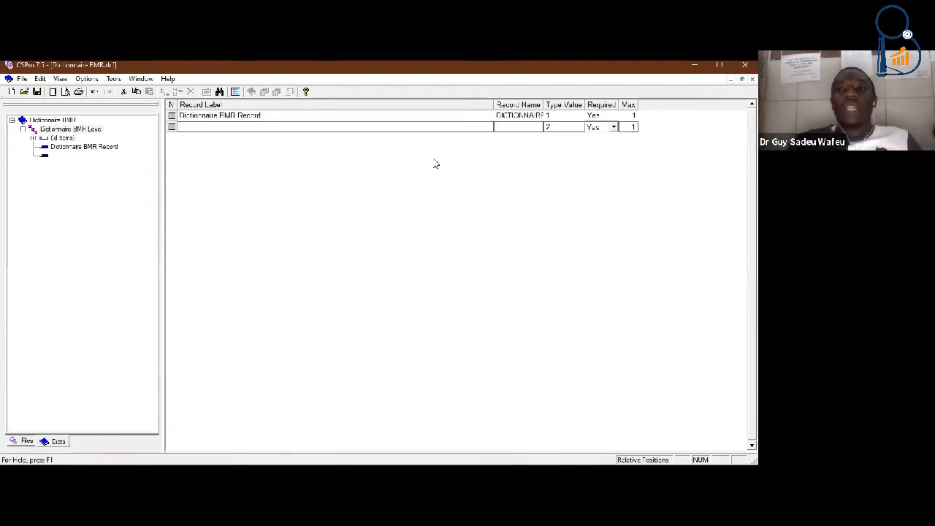
pyautogui.click(359, 131)
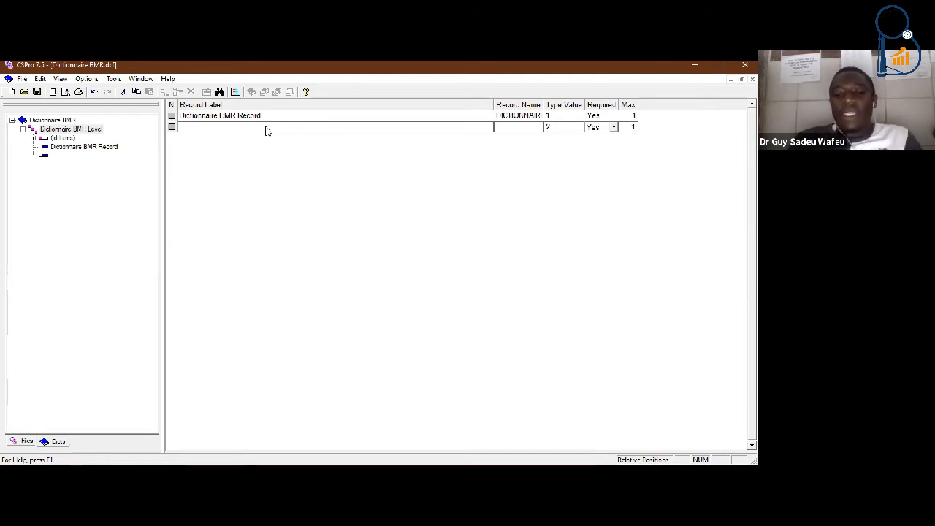
pyautogui.write('Donn')
pyautogui.write('ees c')
pyautogui.write('ociodemographi')
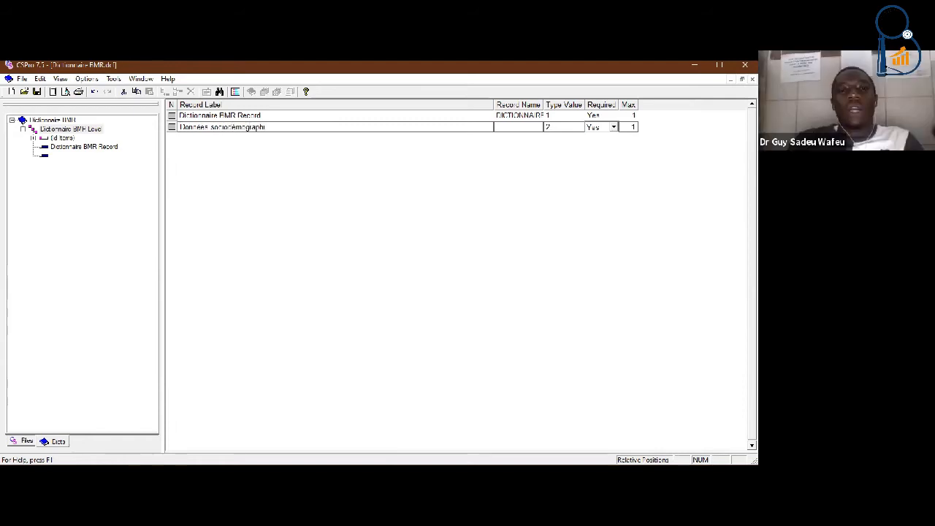
pyautogui.write('ques')
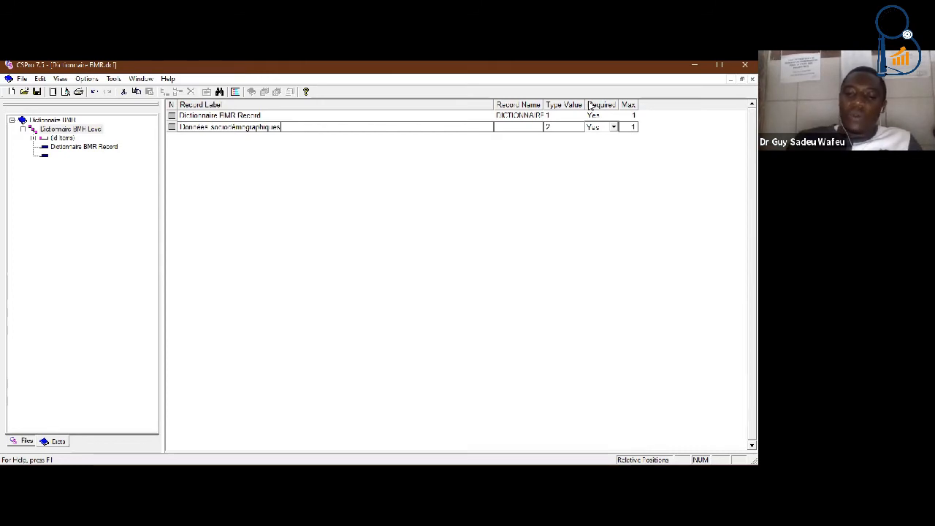
pyautogui.press('Return')
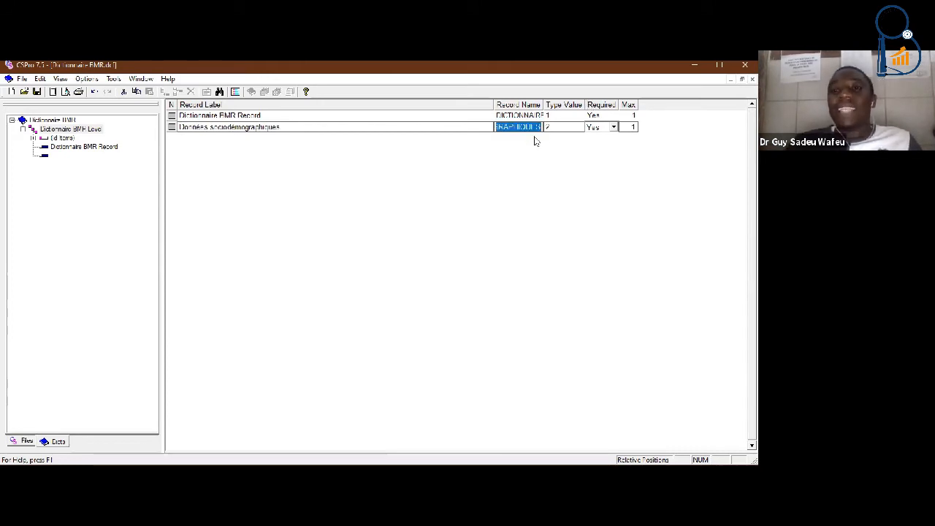
# - Narrow the Record Label column and widen the Record Name column so the full record names fit
pyautogui.moveTo(541, 104); pyautogui.dragTo(585, 105)
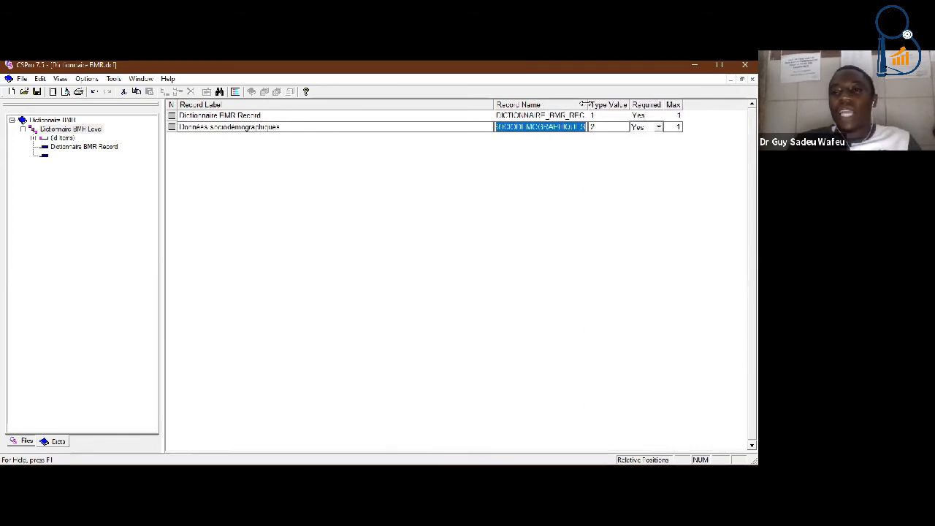
pyautogui.moveTo(495, 104); pyautogui.dragTo(344, 104)
pyautogui.moveTo(437, 104); pyautogui.dragTo(570, 104)
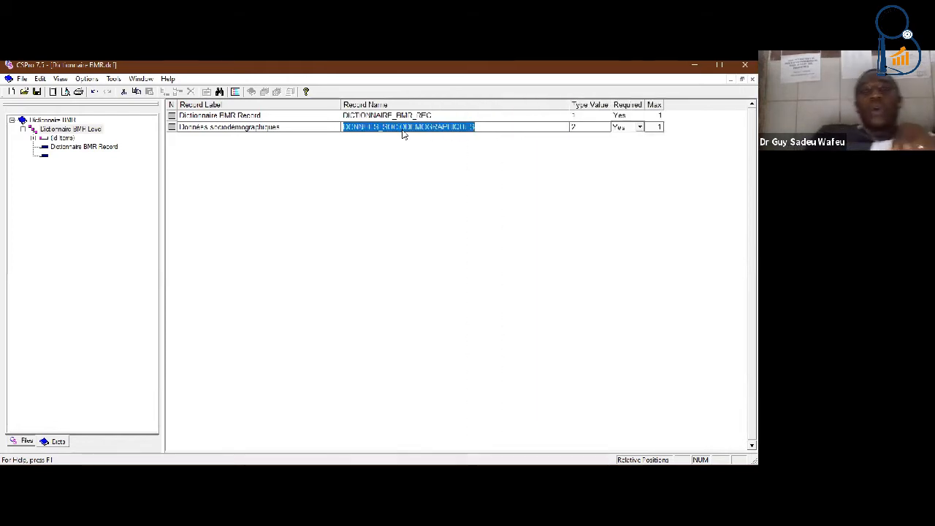
# - Accept the default record name, type value, required setting and maximum for Données sociodémographiques, completing the record
pyautogui.click(443, 127)
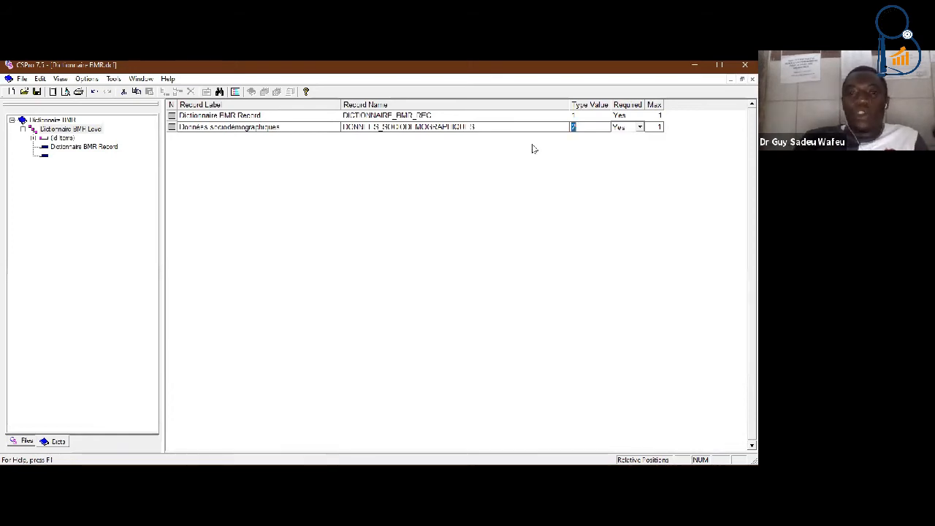
pyautogui.press('Tab')
pyautogui.press('Tab')
pyautogui.press('Tab')
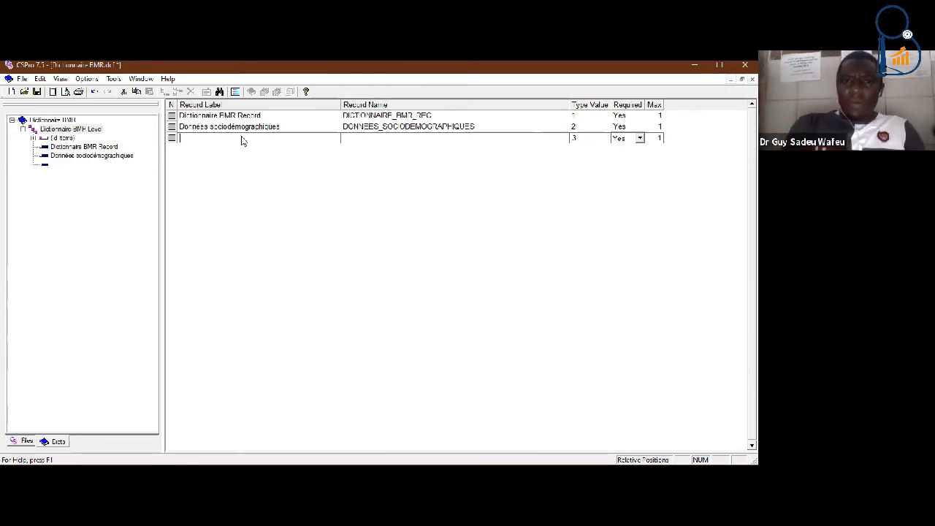
# - Add a record labelled "Caractéristiques cliniques" with the default name and settings, and end record entry
pyautogui.write('Caractéristiques cl')
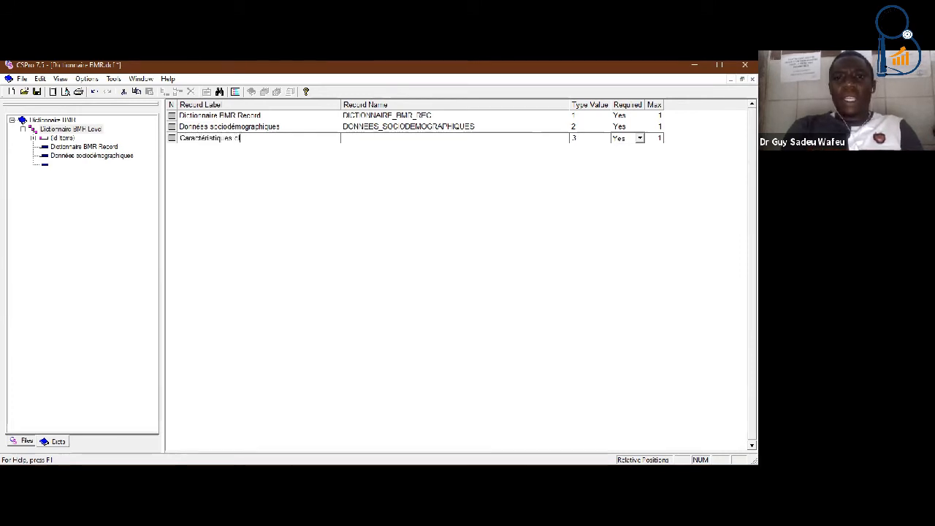
pyautogui.write('iniques')
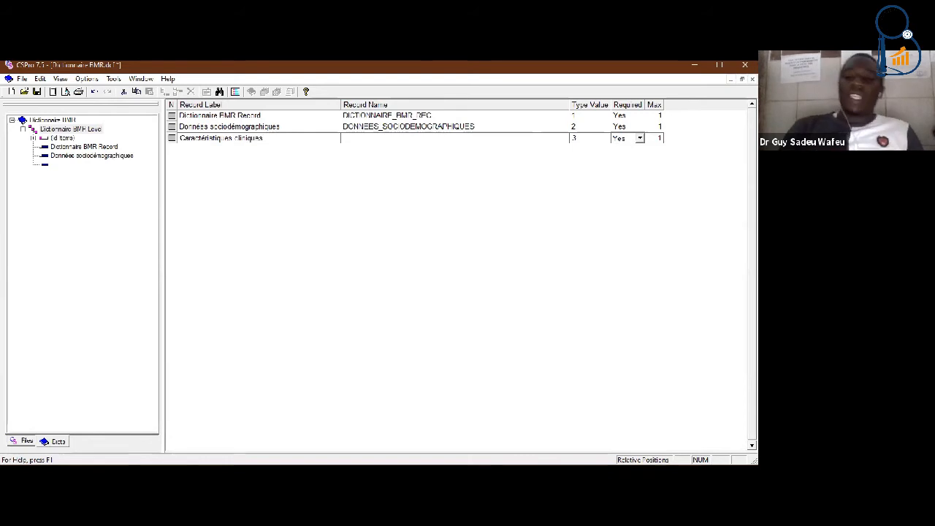
pyautogui.press('Tab')
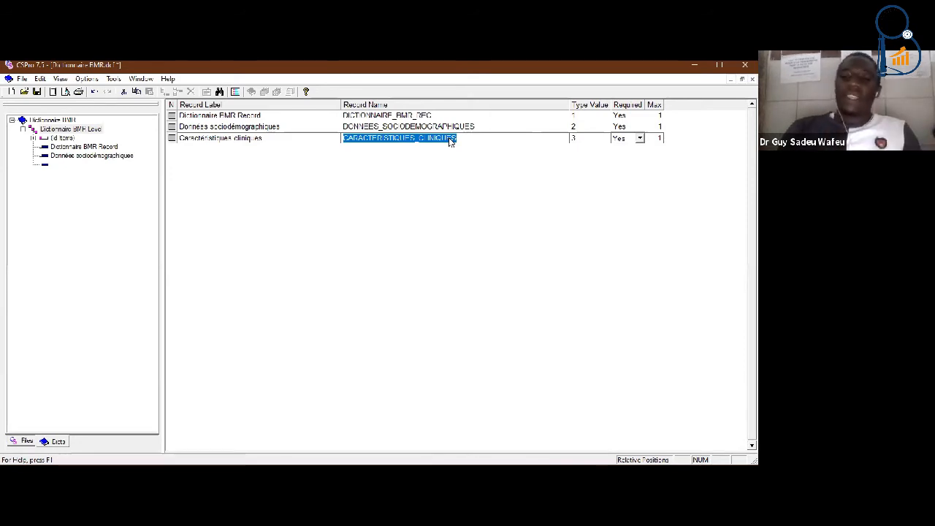
pyautogui.press('Tab')
pyautogui.press('Tab')
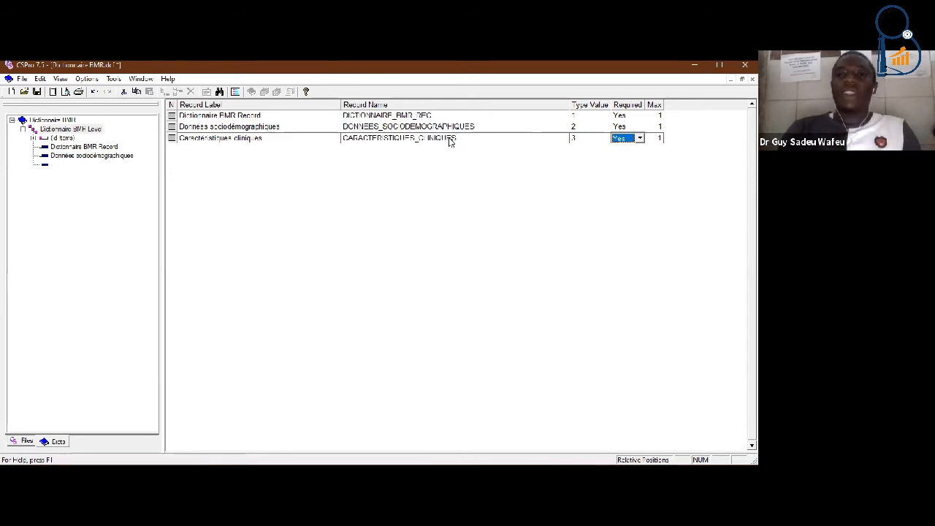
pyautogui.press('Tab')
pyautogui.press('Tab')
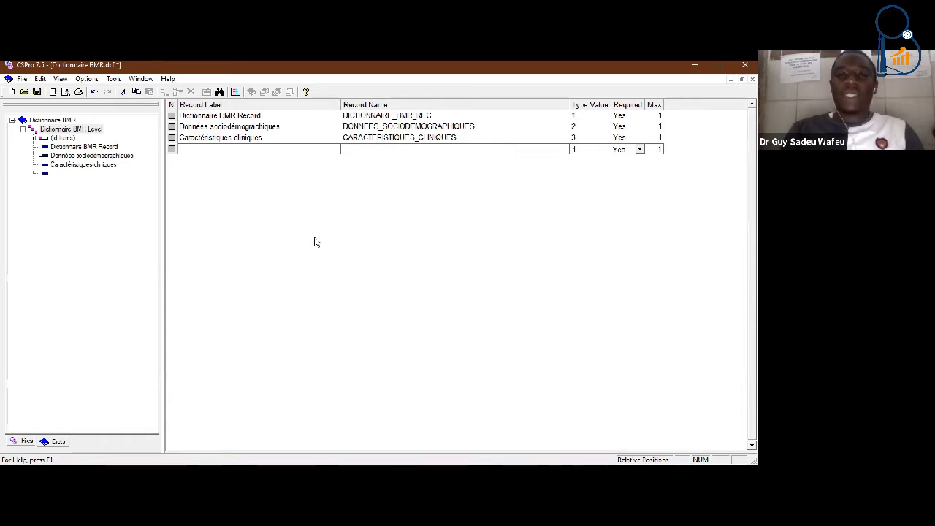
pyautogui.press('Escape')
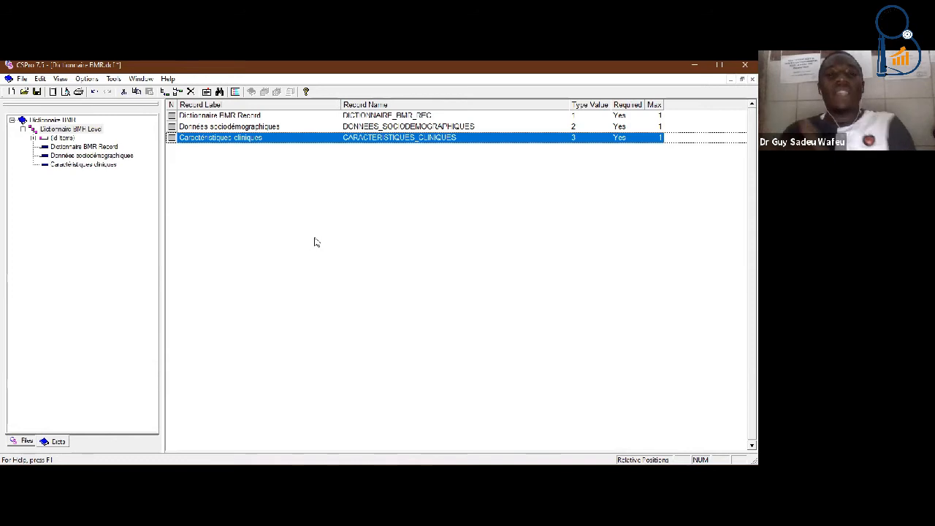
# - Insert a record before Caractéristiques cliniques labelled "Antécédents du patient" with the default name and settings, and end record entry
pyautogui.rightClick(86, 167)
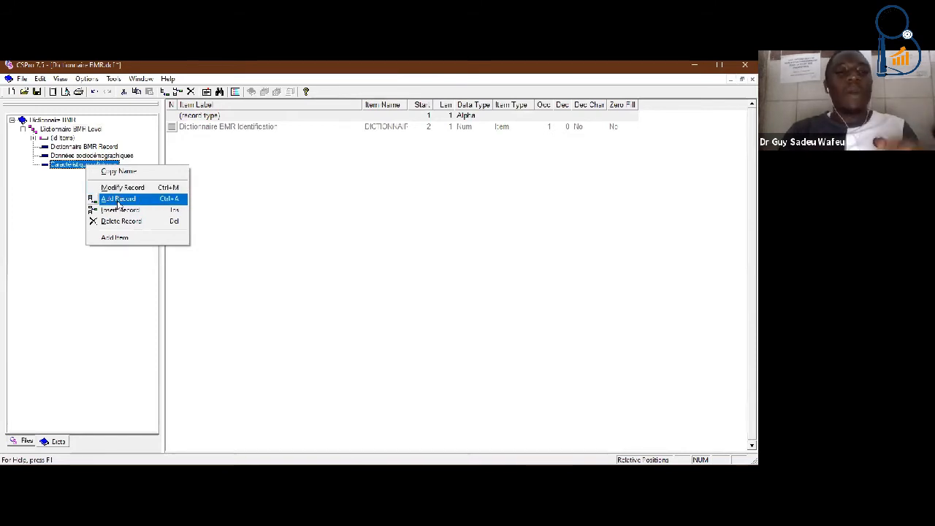
pyautogui.click(121, 214)
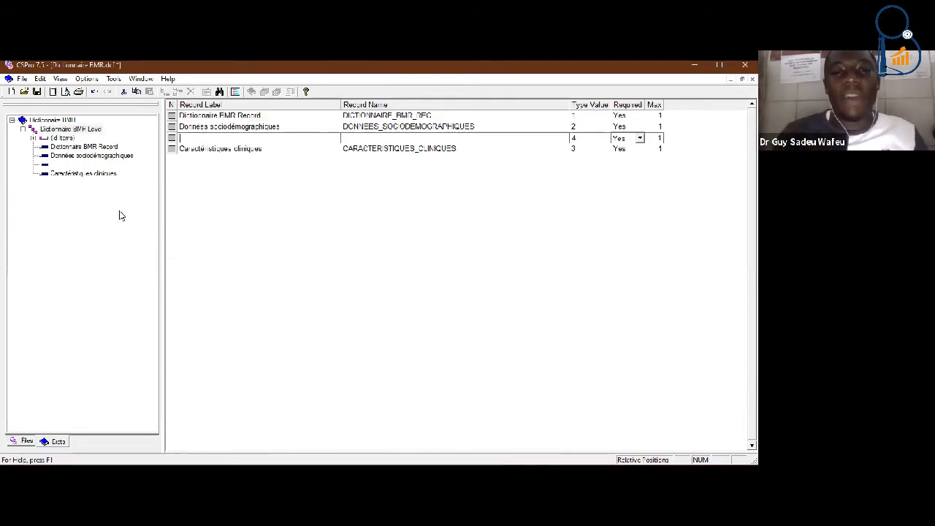
pyautogui.write('A')
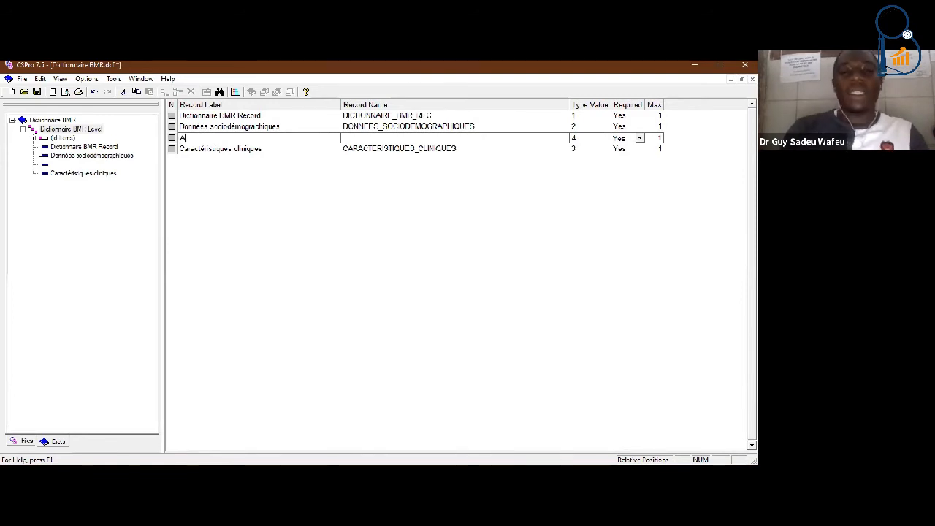
pyautogui.write('ntecé')
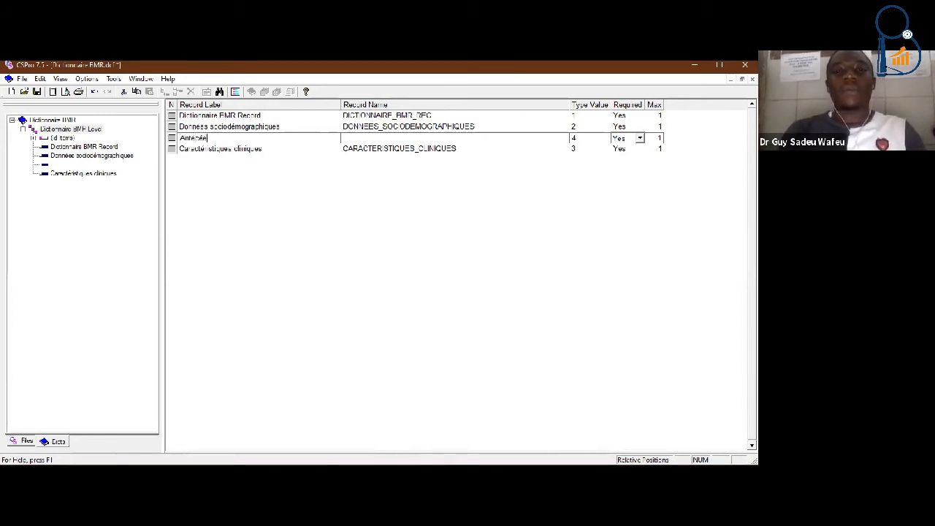
pyautogui.write('dents au patient')
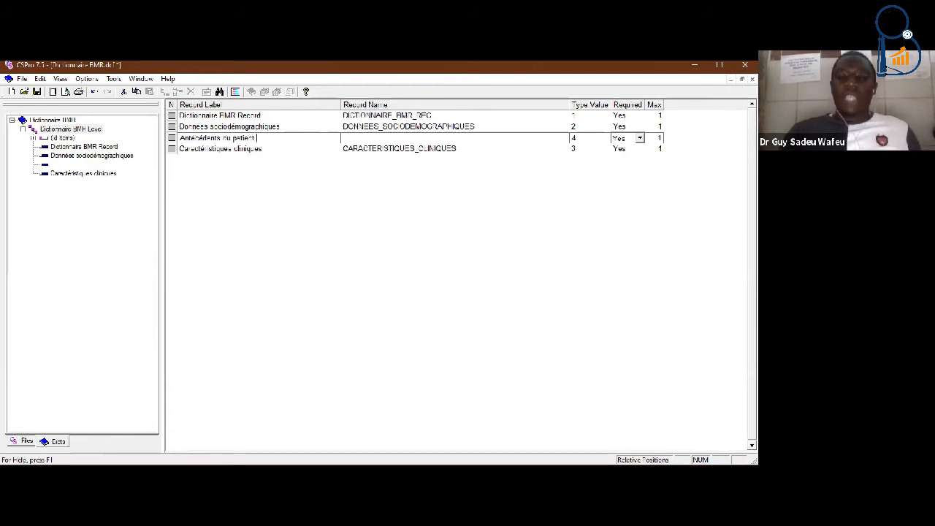
pyautogui.press('Tab')
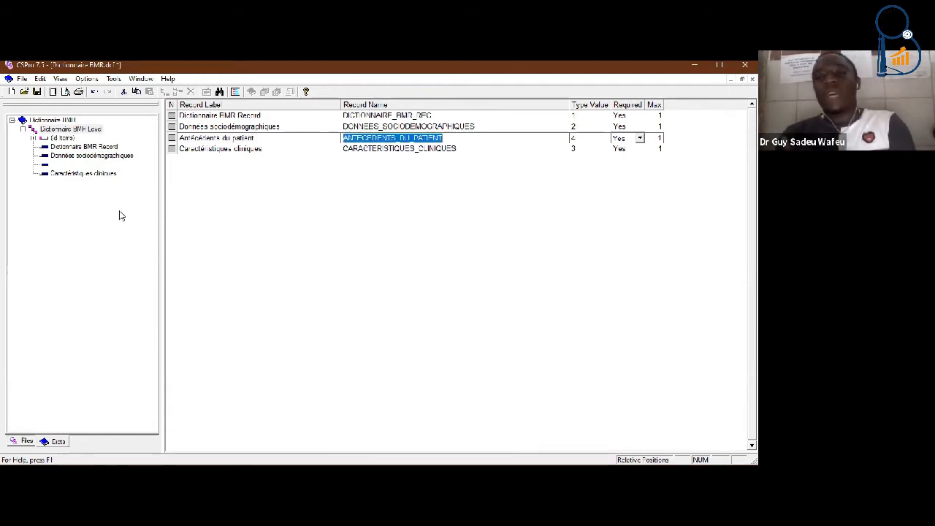
pyautogui.press('Return')
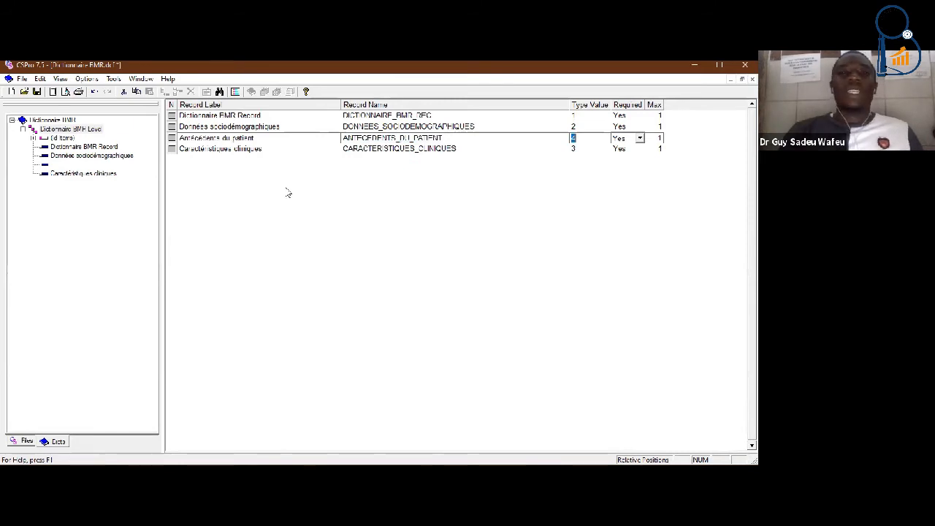
pyautogui.press('Return')
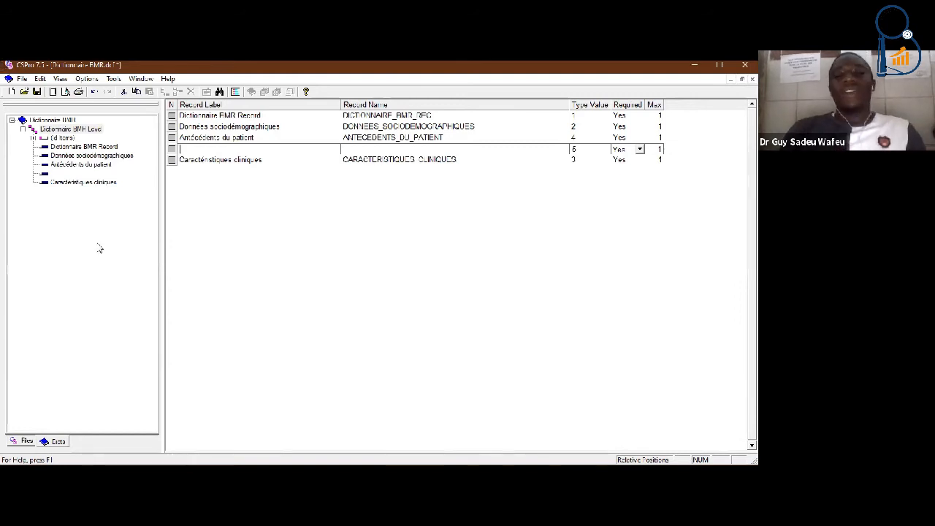
pyautogui.click(250, 256)
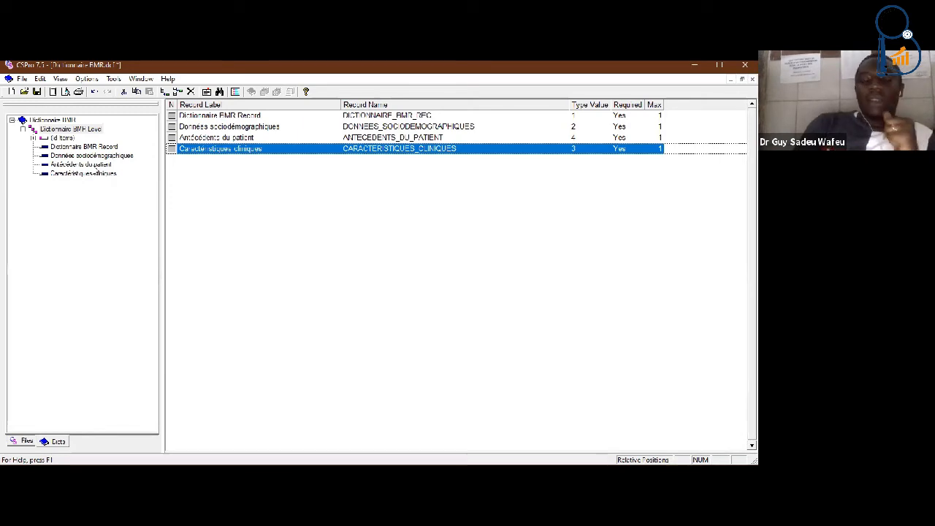
# - Change the label of the Antécédents du patient record to "Antécédents médicaux du patient"
pyautogui.rightClick(94, 167)
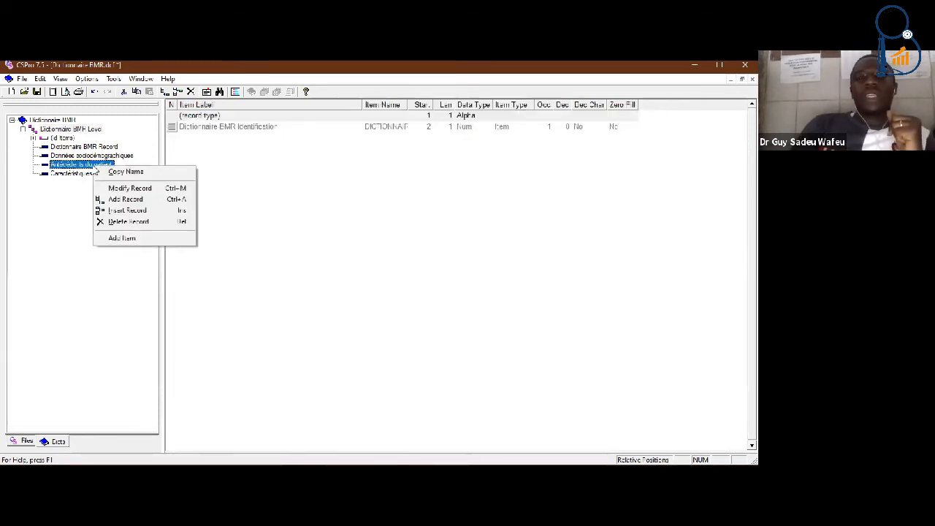
pyautogui.click(115, 188)
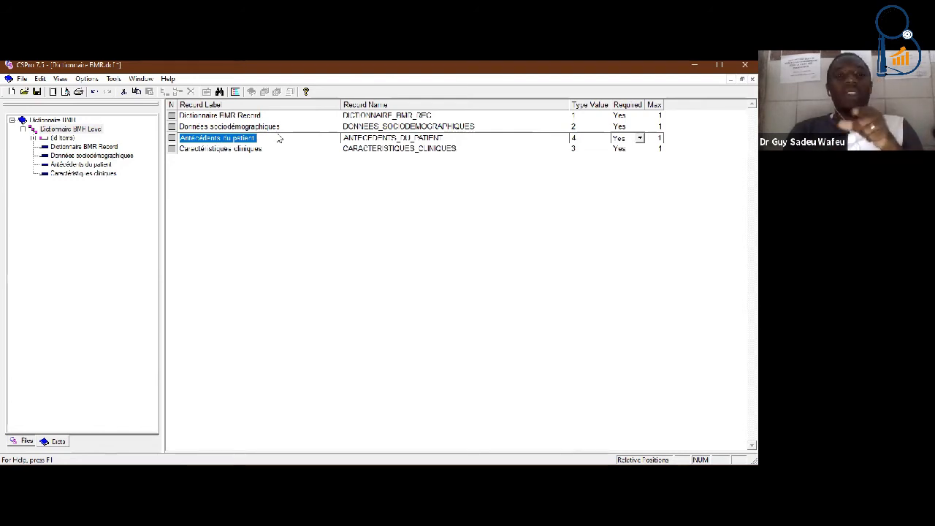
pyautogui.click(227, 143)
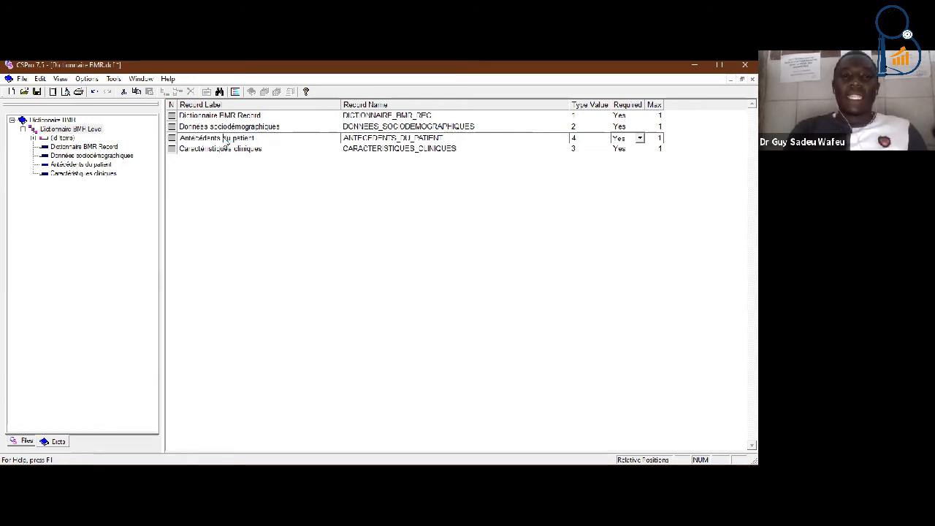
pyautogui.write('médicaux ')
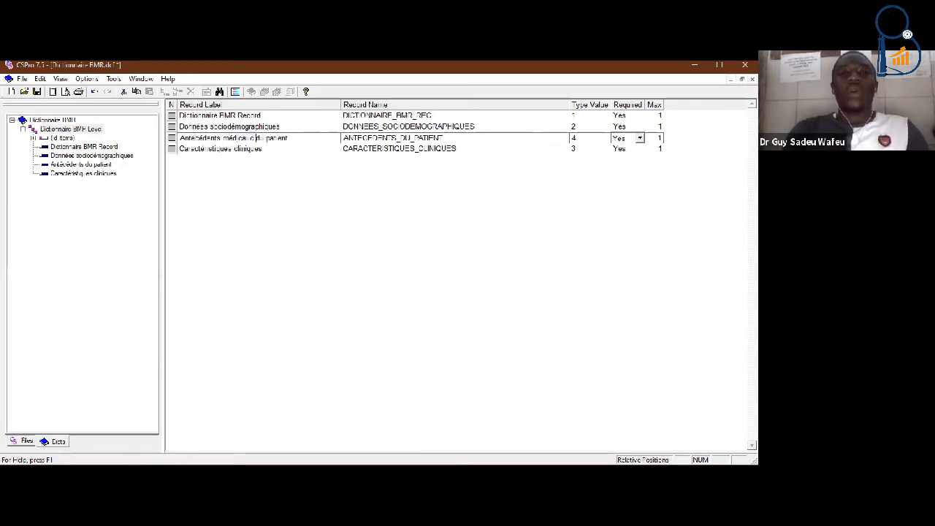
pyautogui.write('du du patient')
pyautogui.press('BackSpace')
pyautogui.press('BackSpace')
pyautogui.press('BackSpace')
pyautogui.press('BackSpace')
pyautogui.press('BackSpace')
pyautogui.press('BackSpace')
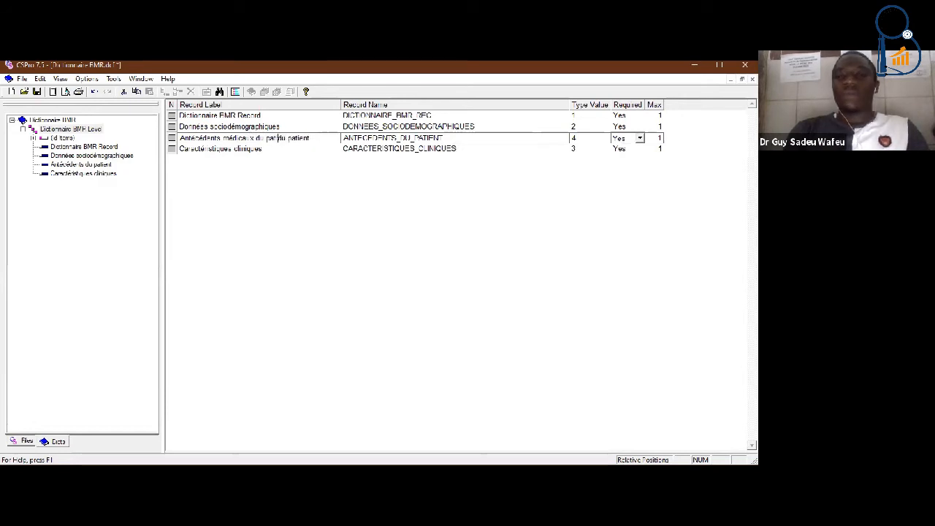
pyautogui.press('BackSpace')
pyautogui.press('BackSpace')
pyautogui.press('BackSpace')
pyautogui.press('BackSpace')
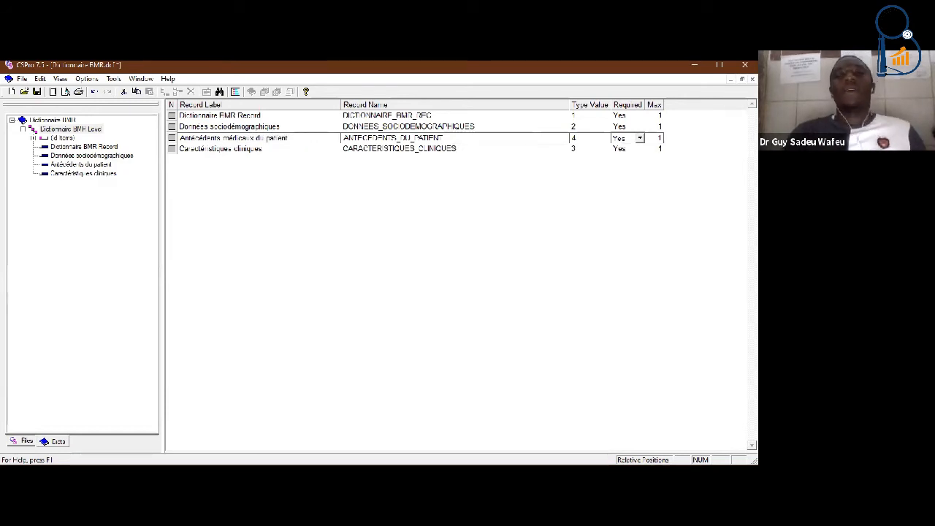
pyautogui.press('Tab')
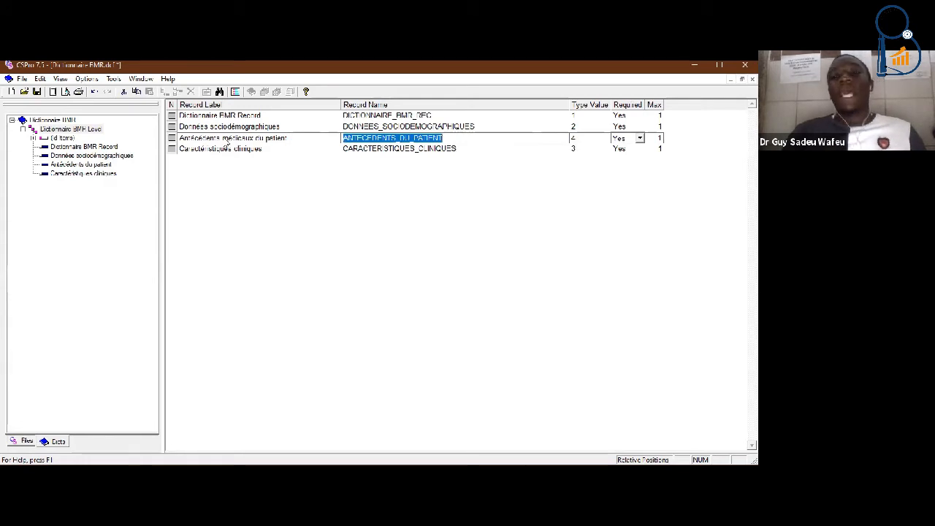
# - Set that record's name to ANTECEDENTS_MEDICAUX_DU_PATIENT and finish modifying the record
pyautogui.click(397, 142)
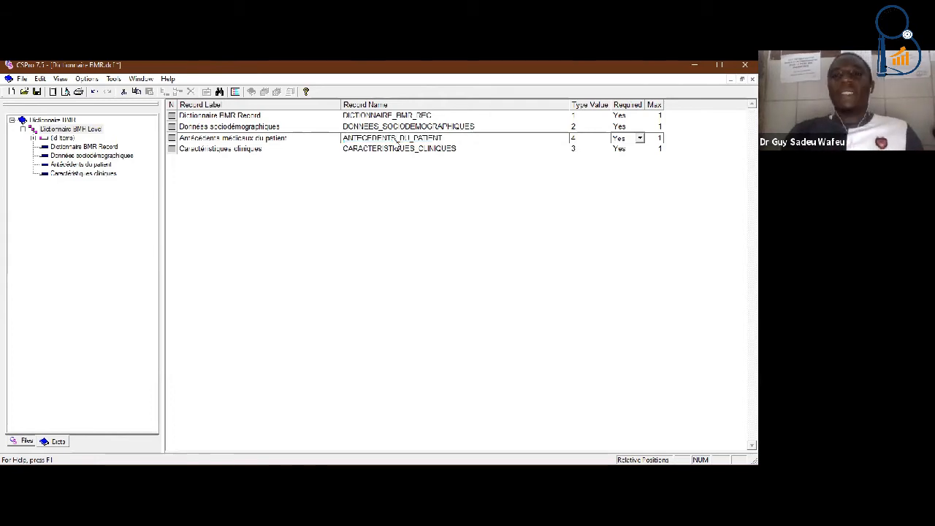
pyautogui.write('_')
pyautogui.press('capslock')
pyautogui.write('MEDICAUX_')
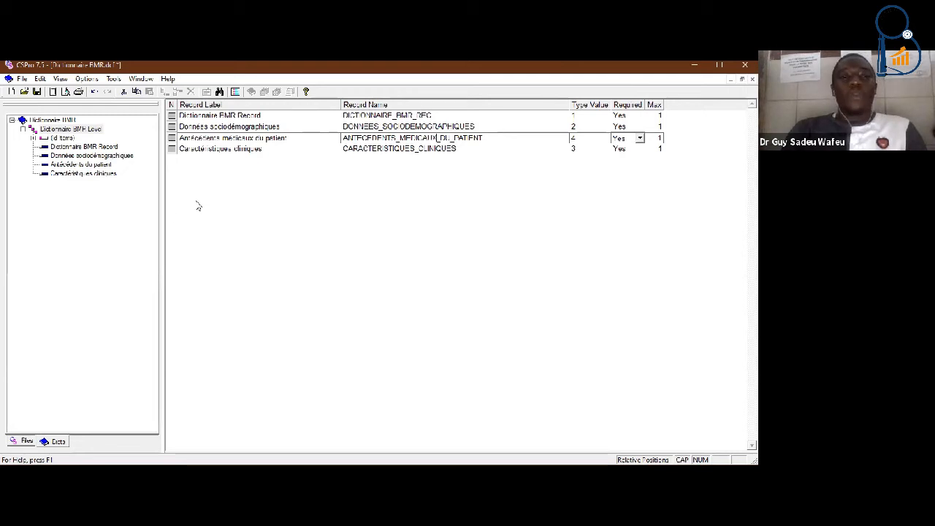
pyautogui.press('Return')
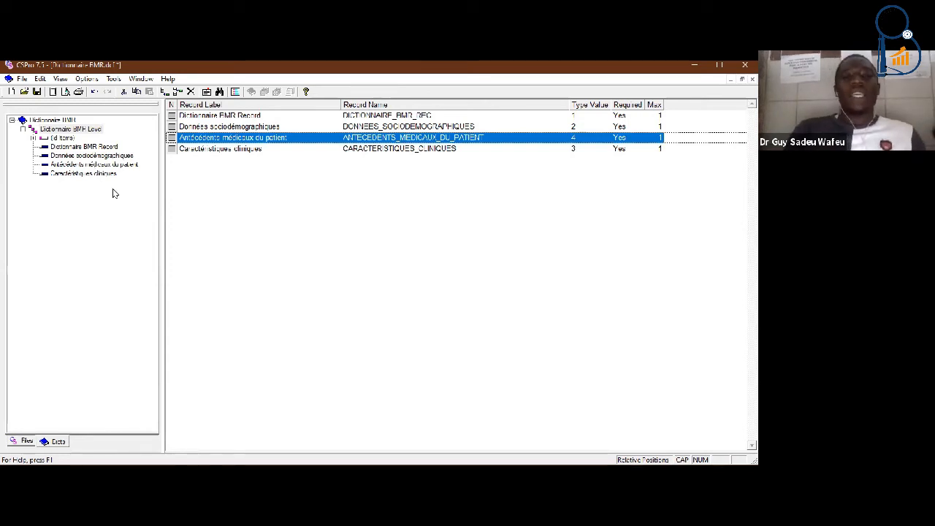
# - Delete the Dictionnaire BMR Record from the level and save the dictionary
pyautogui.click(81, 148)
pyautogui.rightClick(81, 148)
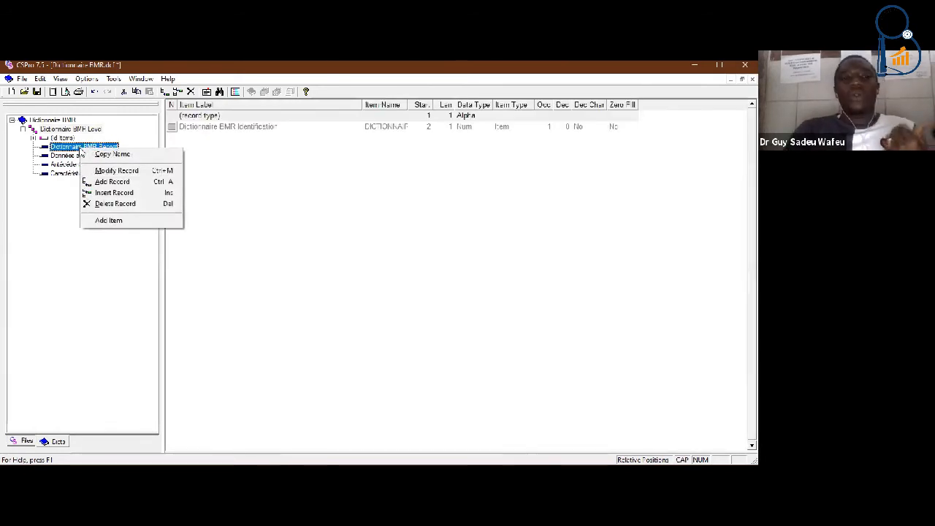
pyautogui.click(98, 208)
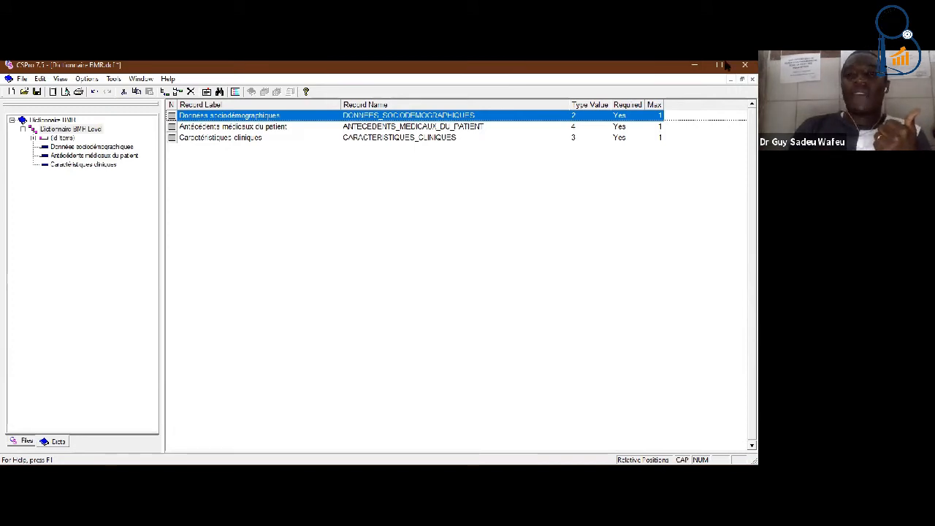
pyautogui.click(37, 92)
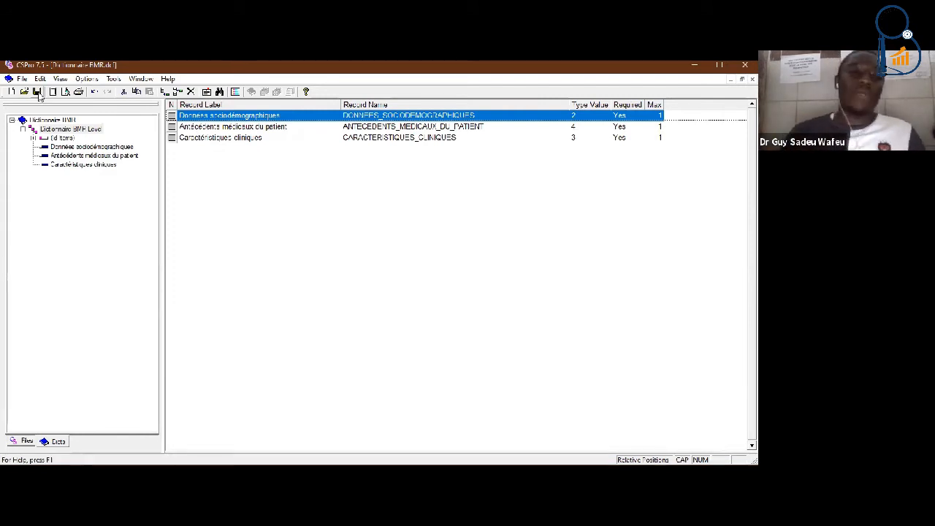
# - Undo the deletion of Dictionnaire BMR Record and redo it
pyautogui.click(95, 91)
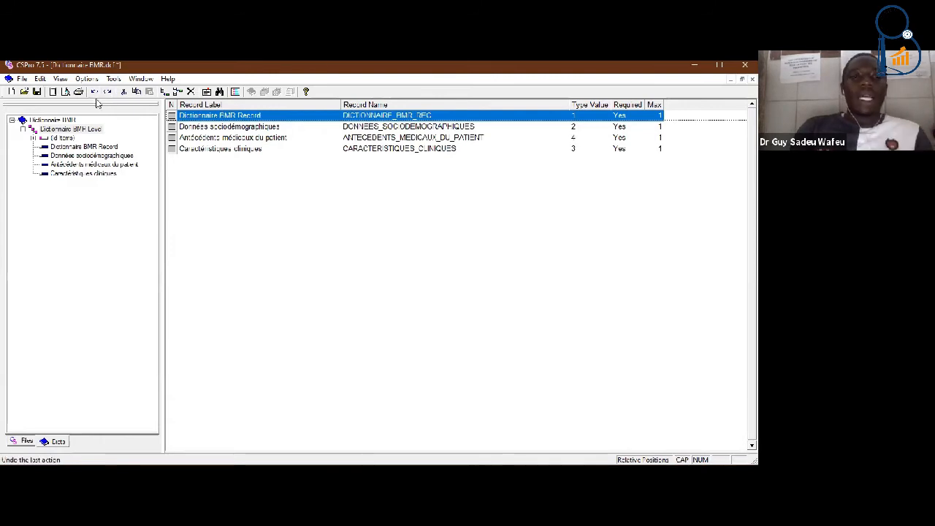
pyautogui.click(108, 92)
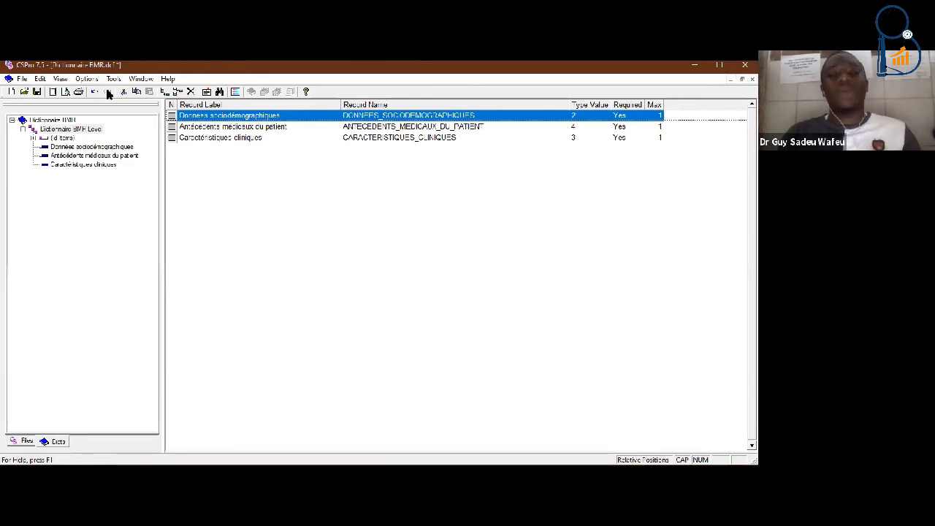
pyautogui.click(77, 149)
pyautogui.rightClick(77, 149)
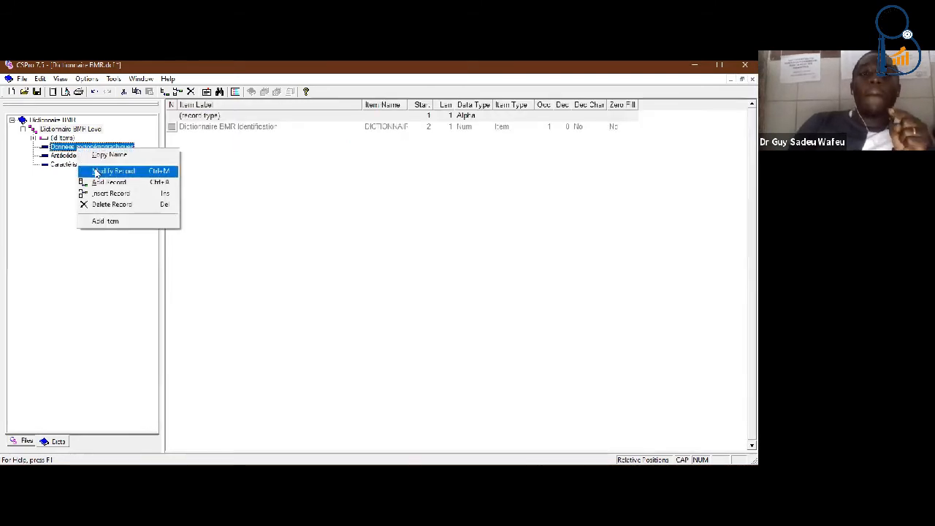
pyautogui.click(98, 172)
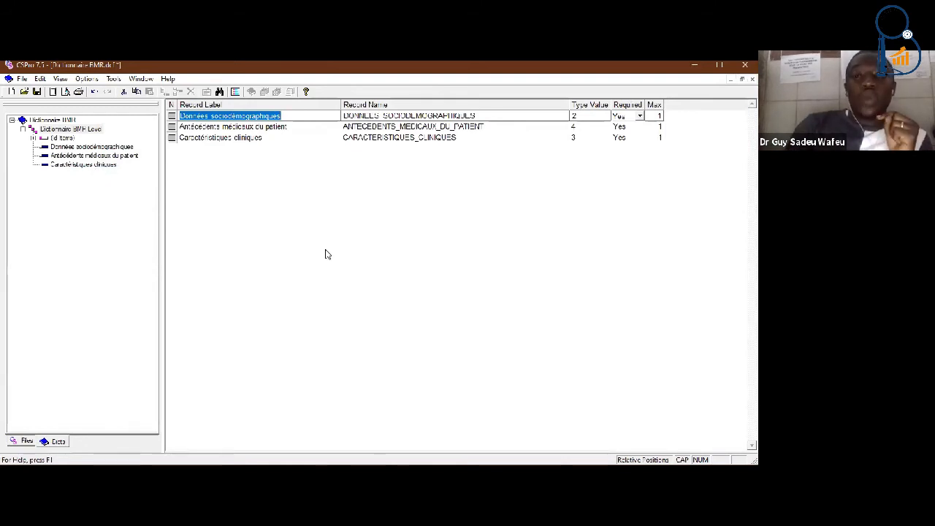
pyautogui.click(300, 243)
pyautogui.click(88, 147)
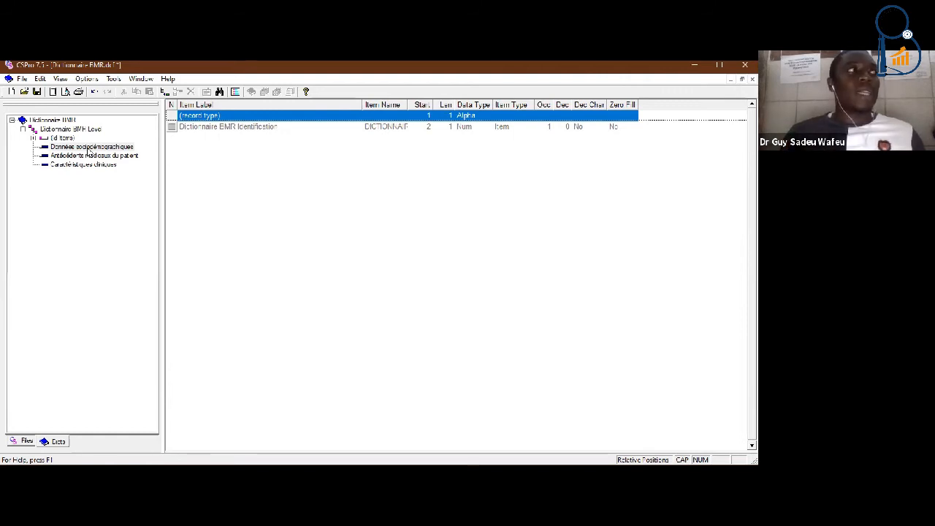
pyautogui.click(89, 148)
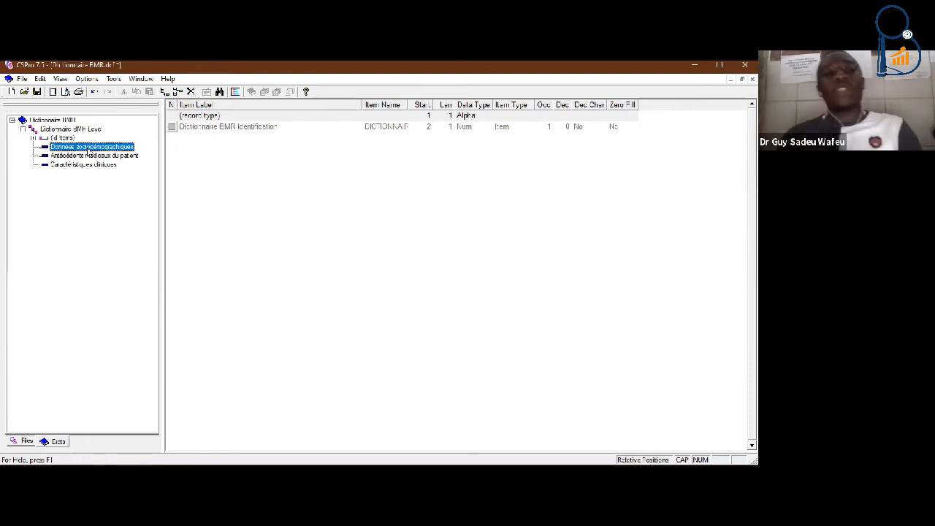
pyautogui.rightClick(89, 150)
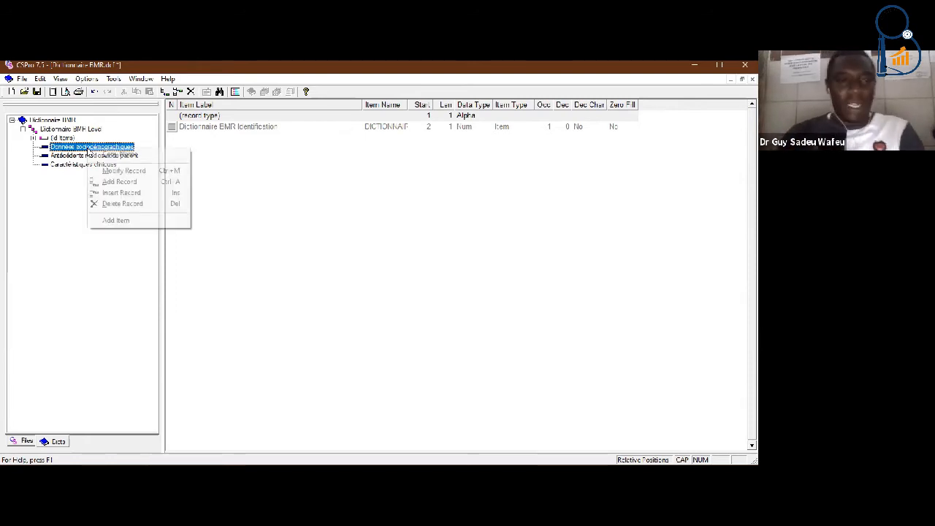
pyautogui.click(297, 147)
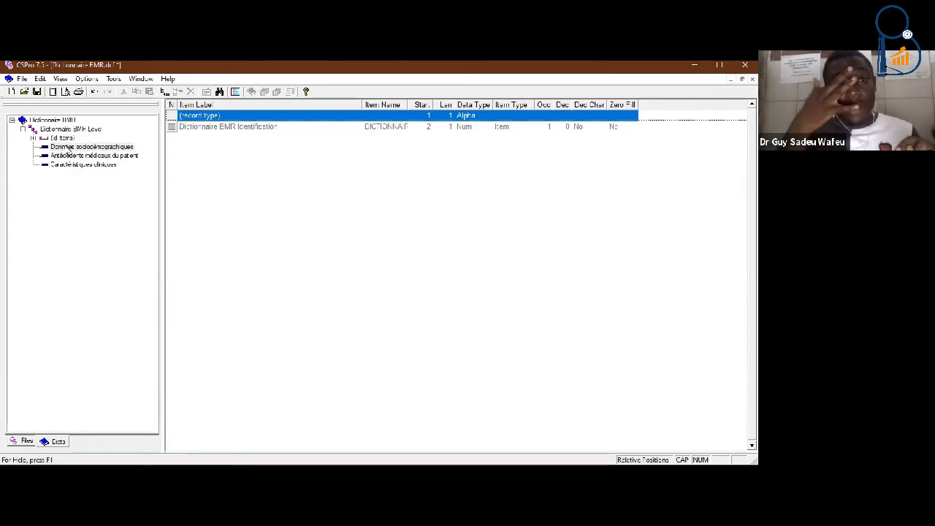
# - Add a new item to the Données sociodémographiques record
pyautogui.rightClick(68, 147)
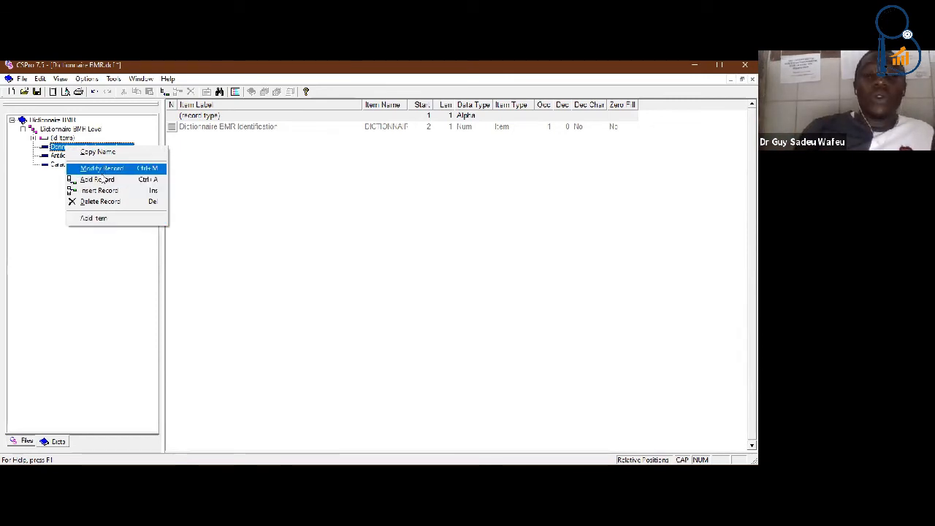
pyautogui.click(94, 218)
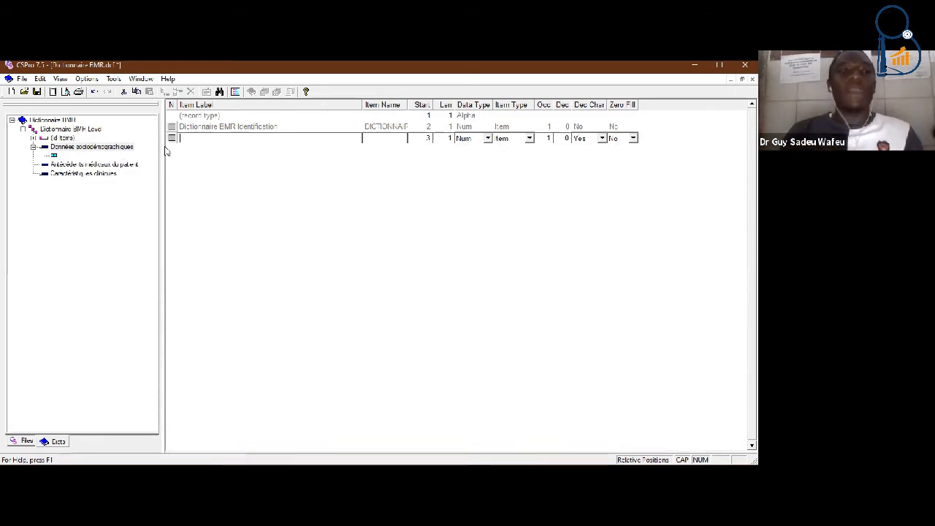
pyautogui.click(80, 148)
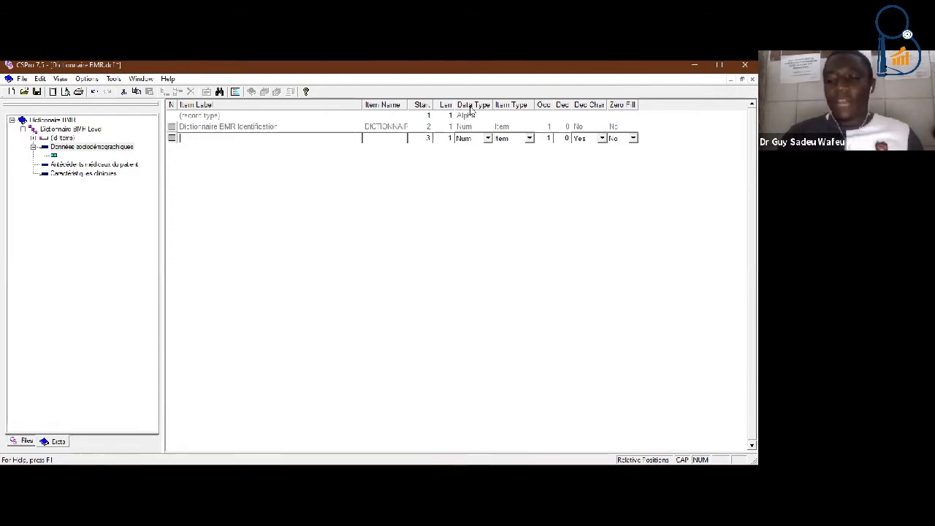
# - Label the new item "1.1. Quel est l'âge du patient"
pyautogui.write('1.1')
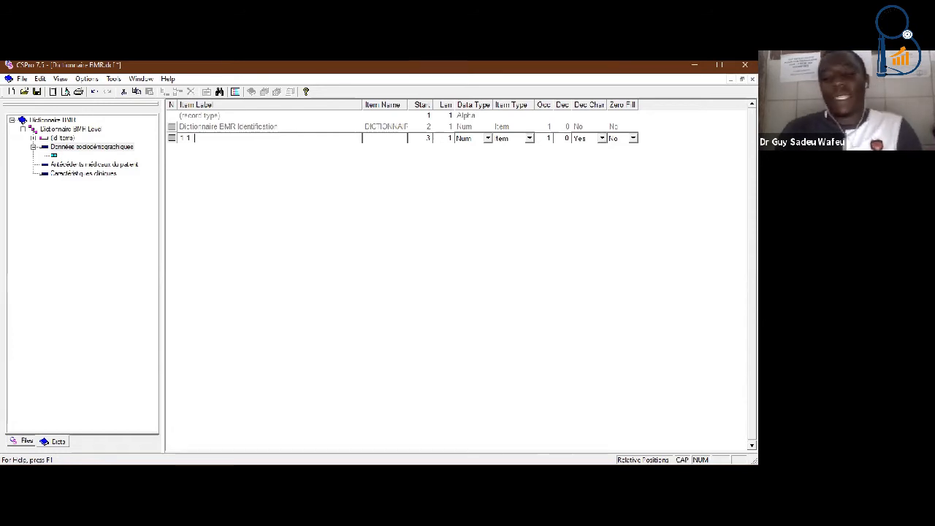
pyautogui.write('. qUE')
pyautogui.press('BackSpace')
pyautogui.press('BackSpace')
pyautogui.press('BackSpace')
pyautogui.write('Q')
pyautogui.press('capslock')
pyautogui.write('uel est l')
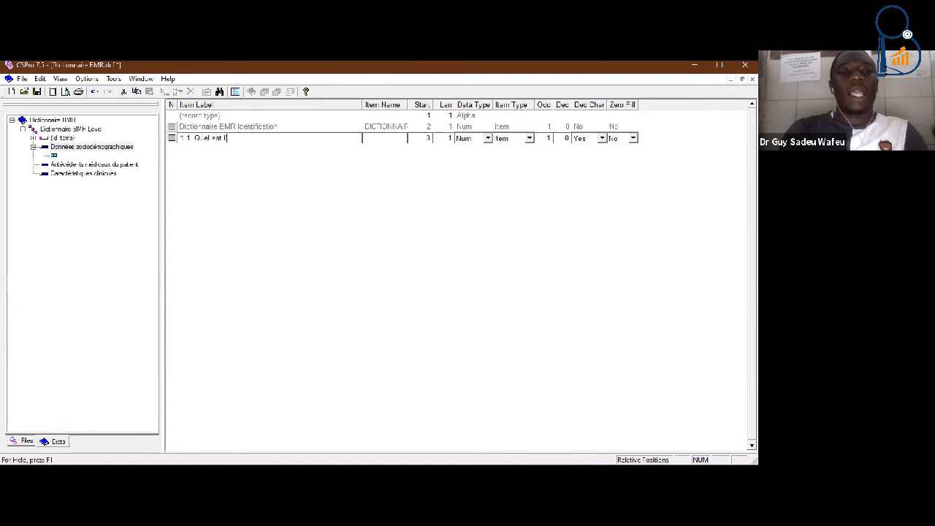
pyautogui.write("'âge du patient")
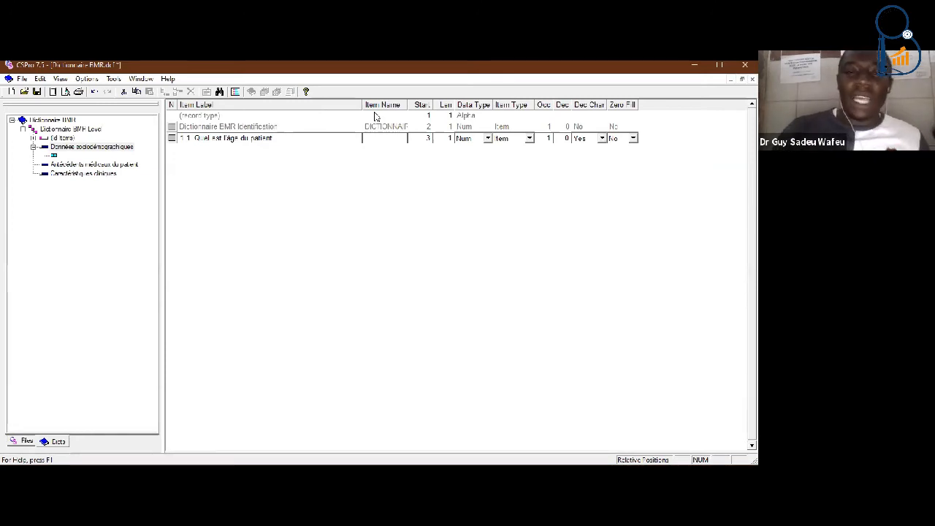
# - Widen the Item Name column and clear the name proposed for the new item
pyautogui.press('Tab')
pyautogui.moveTo(361, 102); pyautogui.dragTo(492, 100)
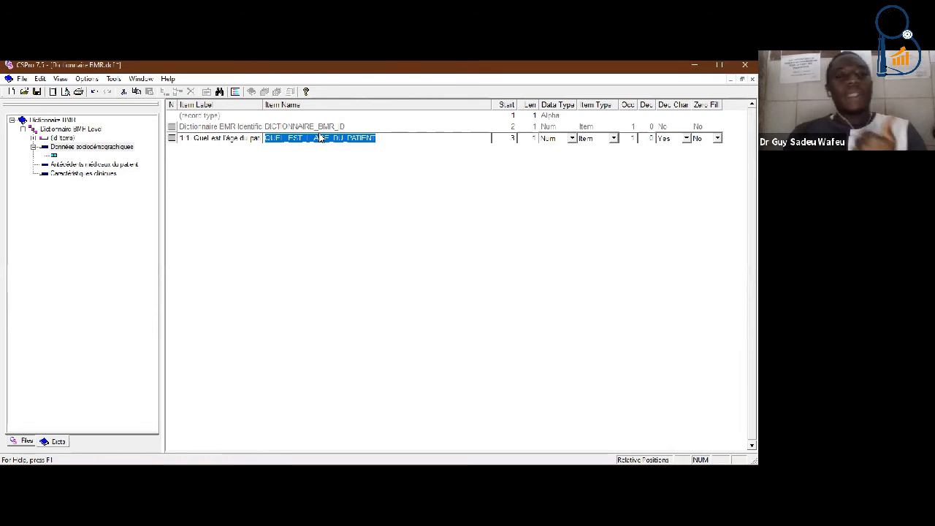
pyautogui.click(268, 141)
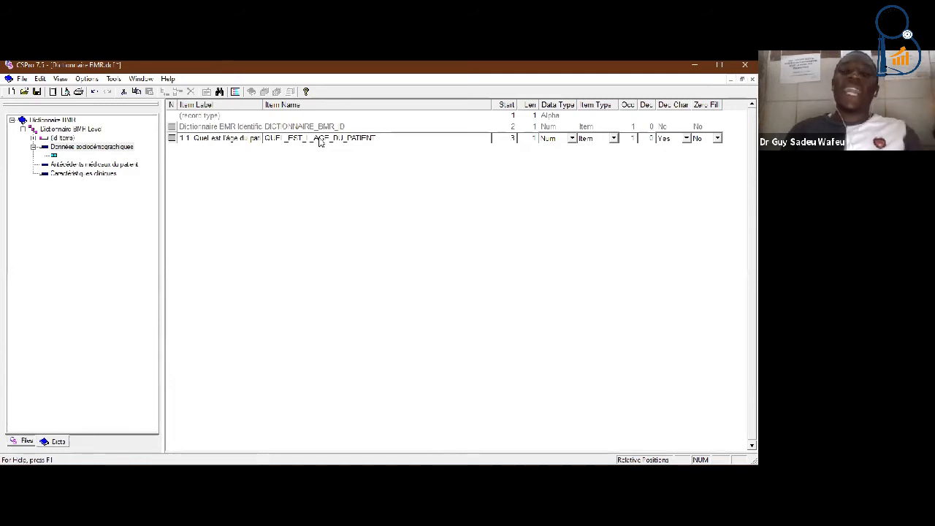
pyautogui.moveTo(382, 144); pyautogui.dragTo(250, 139)
pyautogui.press('Delete')
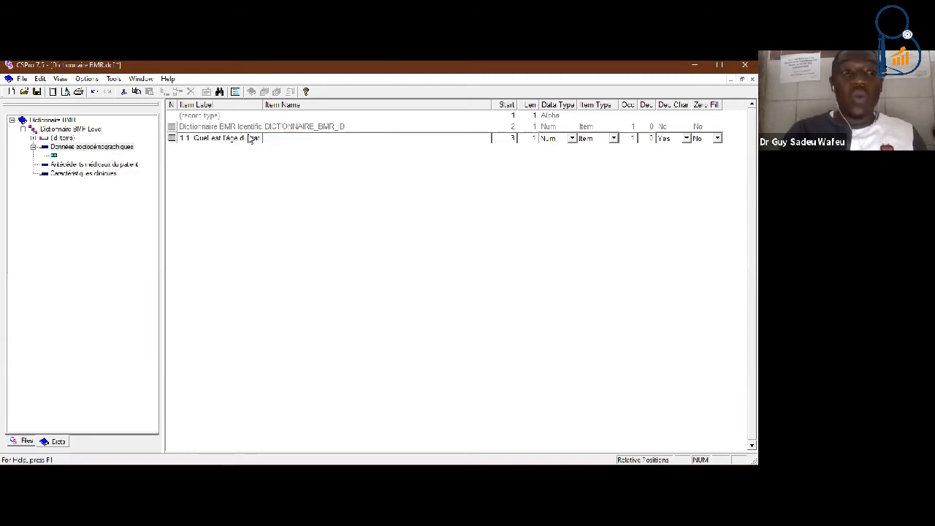
# - Replace the item's label with "1.1 D'après le participant qui a été interrogé, quel est l'âge du père?"
pyautogui.hotkey('shift', 'Tab')
pyautogui.click(257, 141)
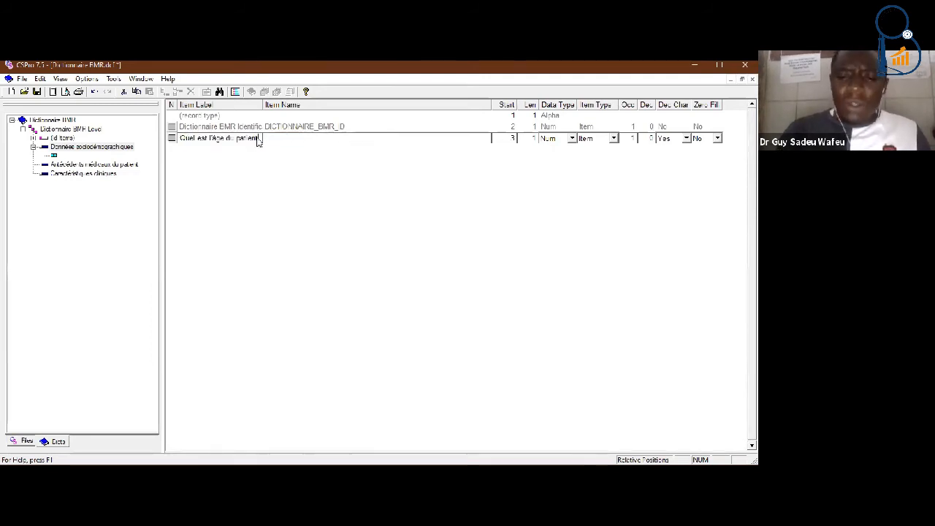
pyautogui.press('BackSpace')
pyautogui.press('BackSpace')
pyautogui.press('BackSpace')
pyautogui.press('BackSpace')
pyautogui.press('BackSpace')
pyautogui.press('BackSpace')
pyautogui.press('BackSpace')
pyautogui.press('BackSpace')
pyautogui.press('BackSpace')
pyautogui.press('BackSpace')
pyautogui.press('BackSpace')
pyautogui.press('BackSpace')
pyautogui.press('BackSpace')
pyautogui.press('BackSpace')
pyautogui.press('BackSpace')
pyautogui.press('BackSpace')
pyautogui.press('BackSpace')
pyautogui.press('BackSpace')
pyautogui.press('BackSpace')
pyautogui.press('BackSpace')
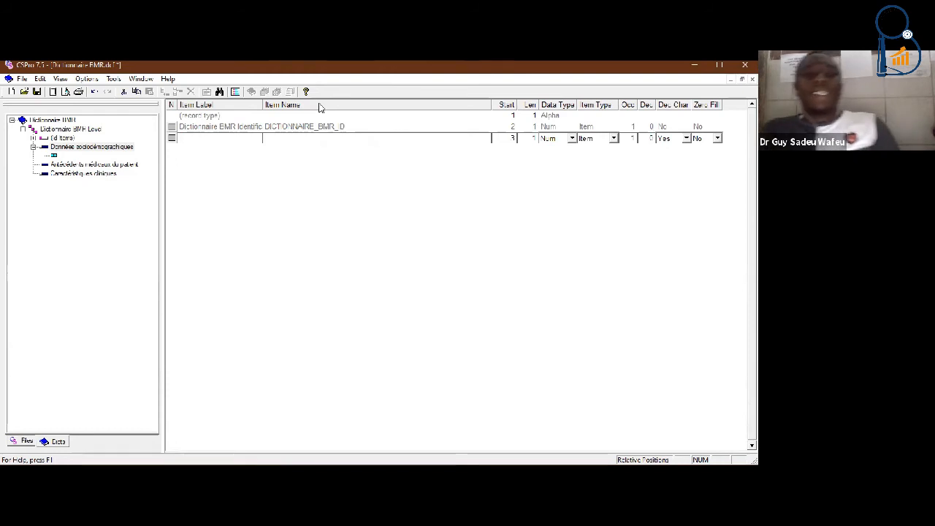
pyautogui.write('1')
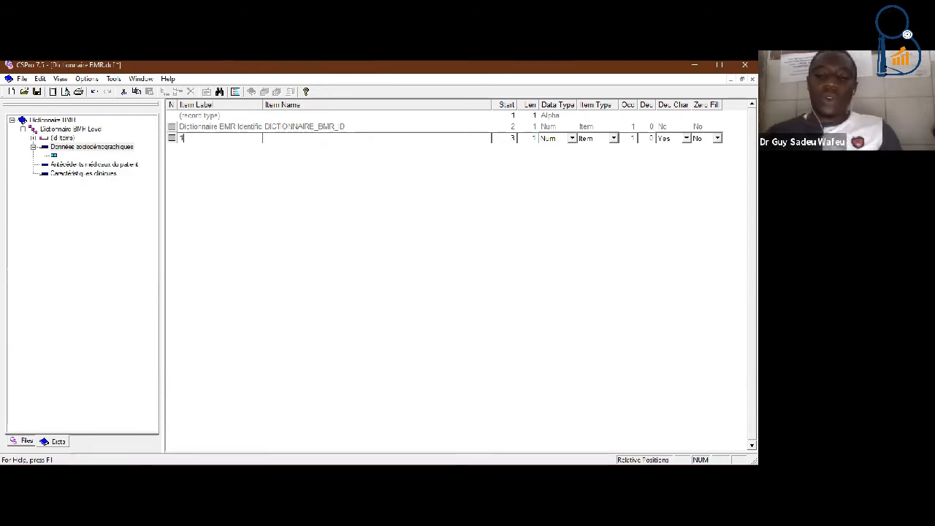
pyautogui.write(".1 D'après le particip")
pyautogui.write('ant qui a été im')
pyautogui.write('tér')
pyautogui.write('rogé, que est ')
pyautogui.write("l'âge du")
pyautogui.write(' père')
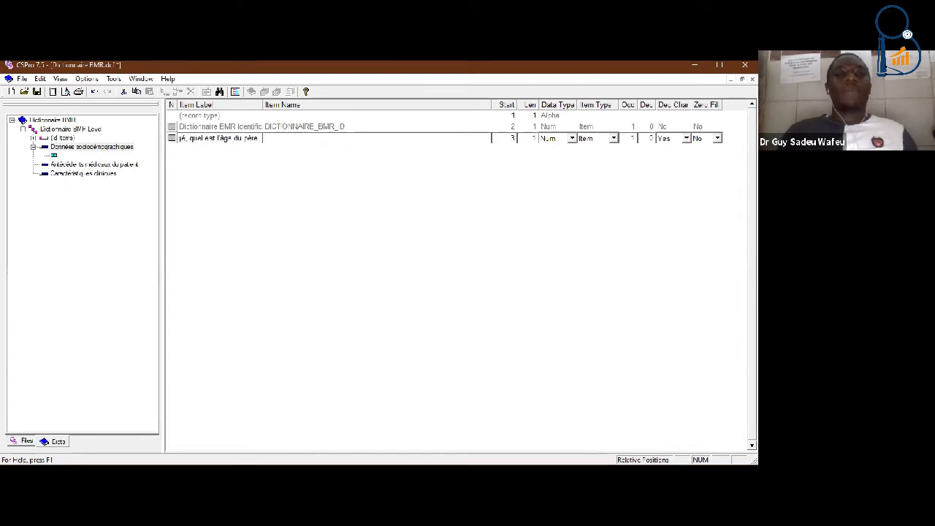
pyautogui.write('?')
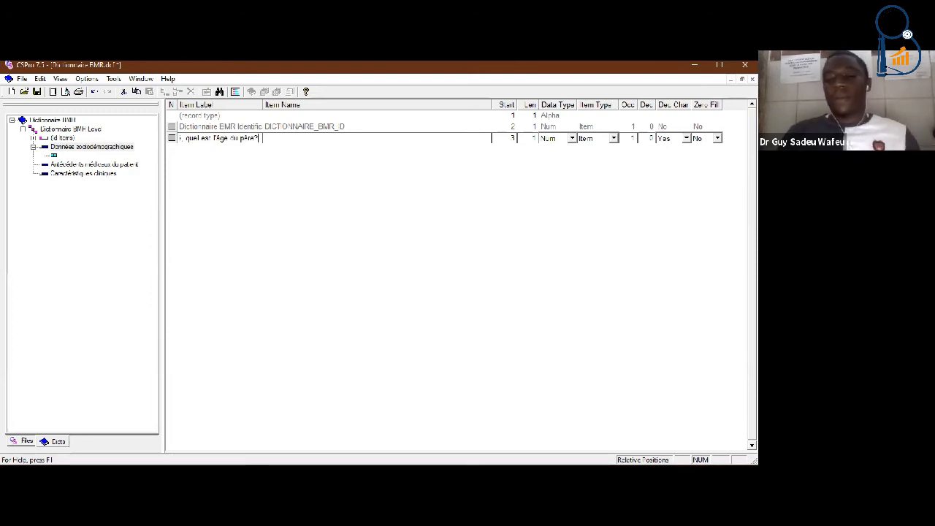
# - Replace the item's proposed name with QUEL_EST_L_AGE_DU_PERE
pyautogui.press('Return')
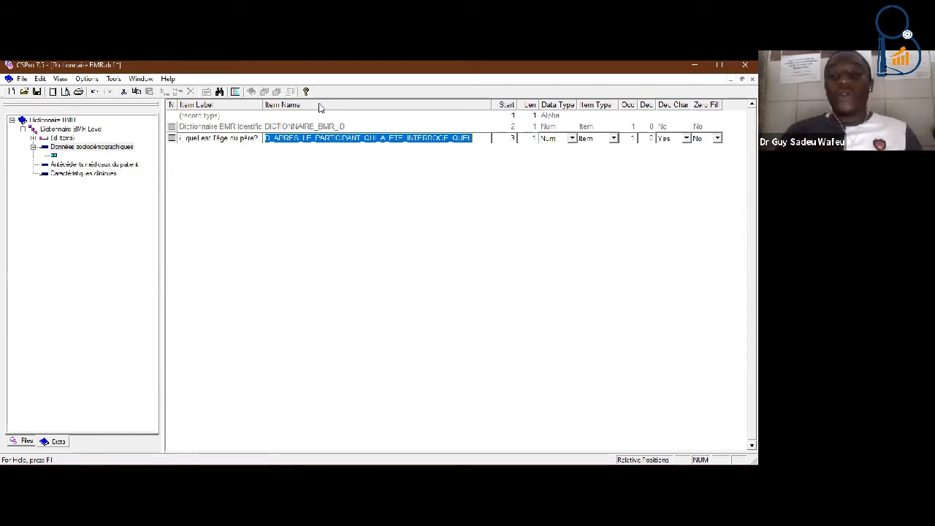
pyautogui.press('BackSpace')
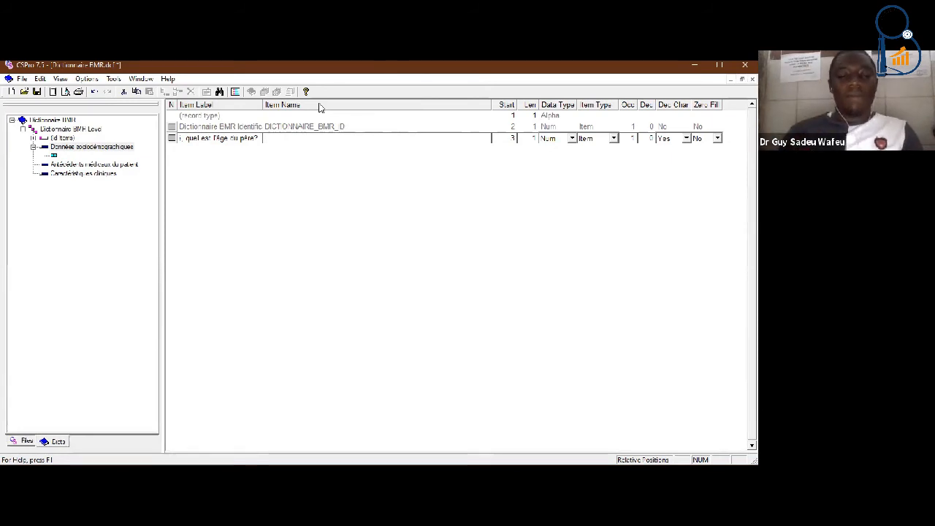
pyautogui.write('QUESI')
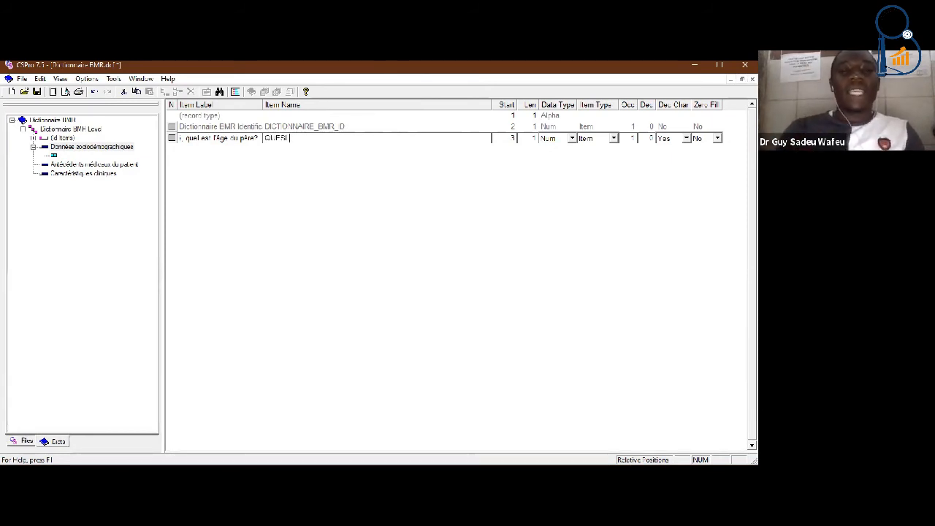
pyautogui.press('BackSpace')
pyautogui.write('L_AG')
pyautogui.press('BackSpace')
pyautogui.press('BackSpace')
pyautogui.write('EST_')
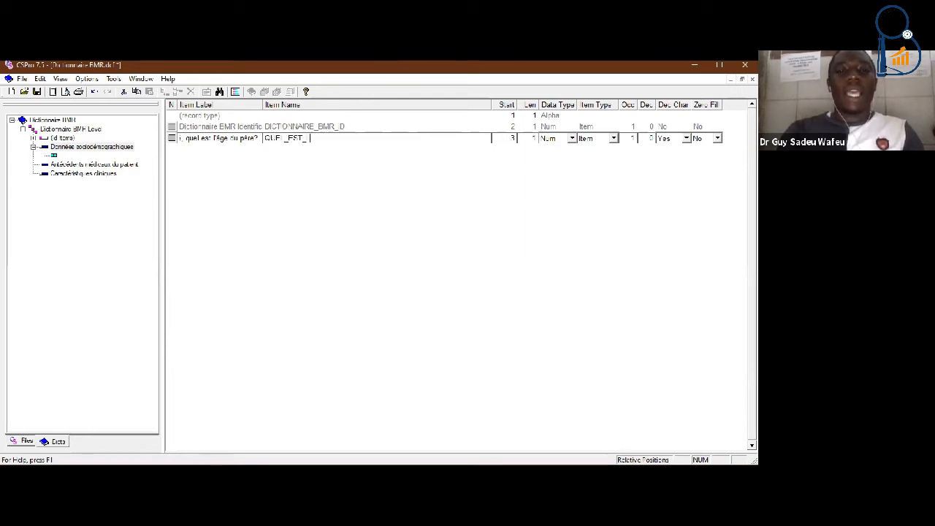
pyautogui.write('L_AGE_DU_PERE')
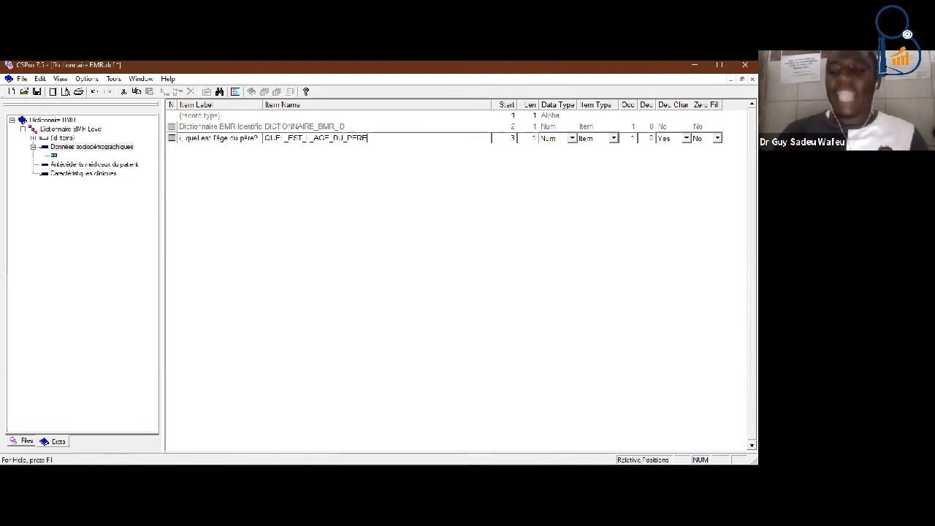
# - Clear the whole name of the new item
pyautogui.press('BackSpace')
pyautogui.press('BackSpace')
pyautogui.press('BackSpace')
pyautogui.press('BackSpace')
pyautogui.press('BackSpace')
pyautogui.press('BackSpace')
pyautogui.press('BackSpace')
pyautogui.press('BackSpace')
pyautogui.press('BackSpace')
pyautogui.press('BackSpace')
pyautogui.press('BackSpace')
pyautogui.press('BackSpace')
pyautogui.press('BackSpace')
pyautogui.press('BackSpace')
pyautogui.press('BackSpace')
pyautogui.press('BackSpace')
pyautogui.press('BackSpace')
pyautogui.press('BackSpace')
pyautogui.press('BackSpace')
pyautogui.press('BackSpace')
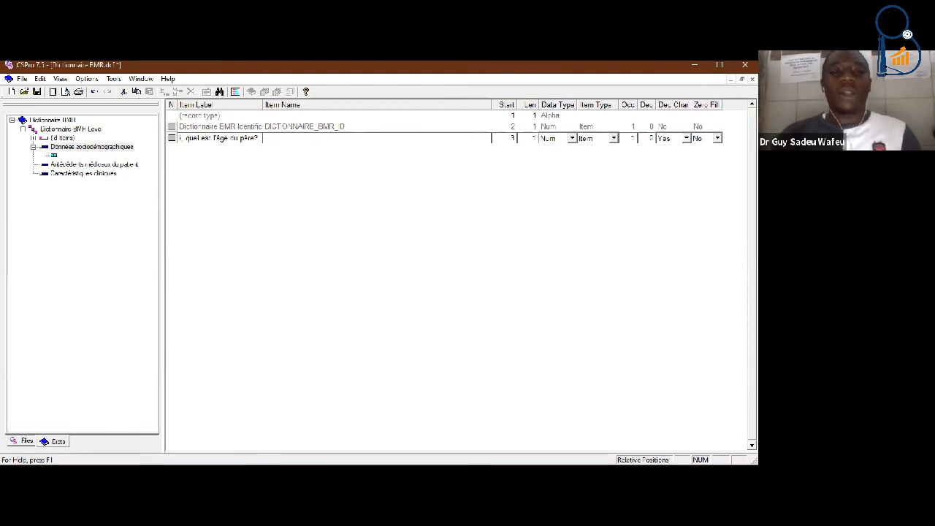
# - Replace the item's label with "1.1 Age du patient" and accept the proposed name AGE_DU_PATIENT
pyautogui.hotkey('shift', 'Tab')
pyautogui.press('BackSpace')
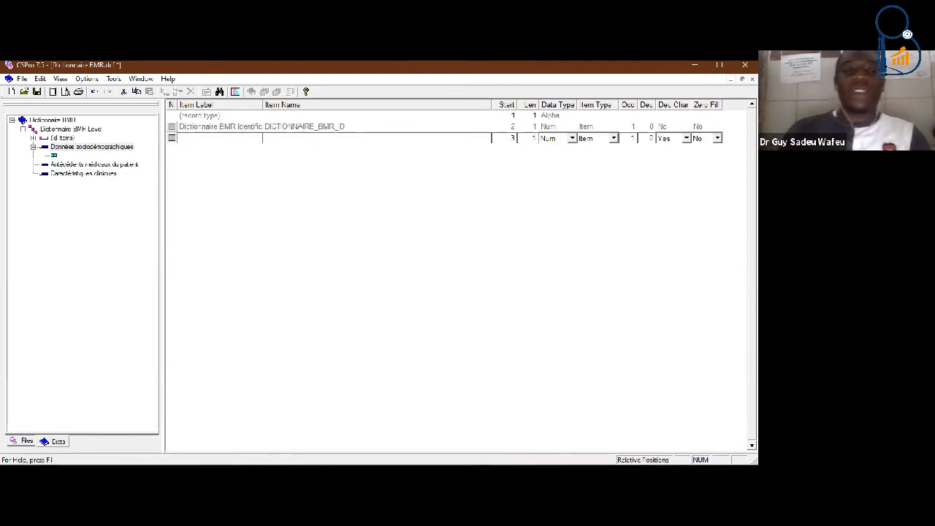
pyautogui.write('1.1')
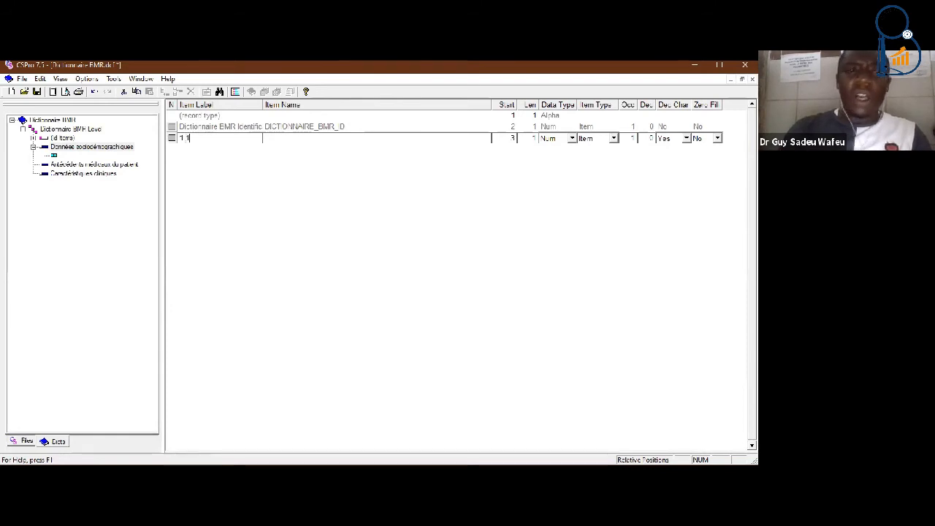
pyautogui.write(' Age du patient')
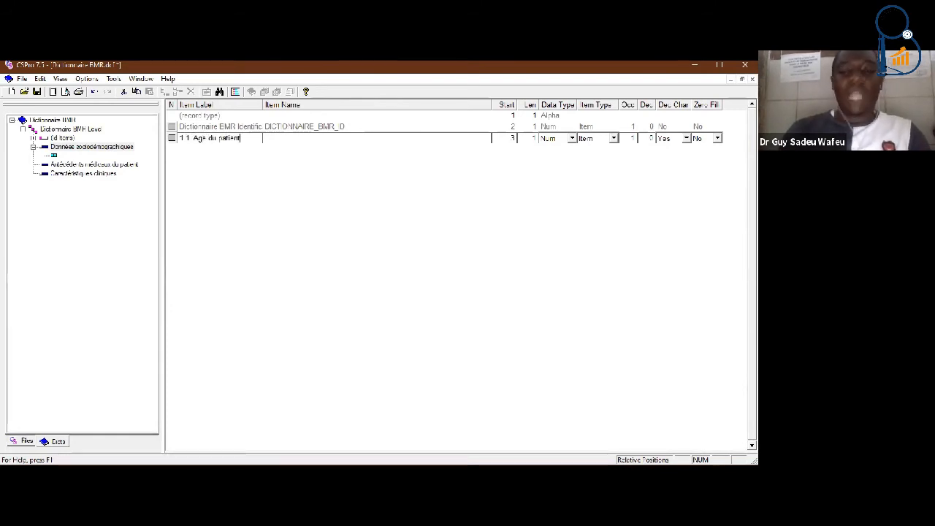
pyautogui.press('Tab')
pyautogui.press('Tab')
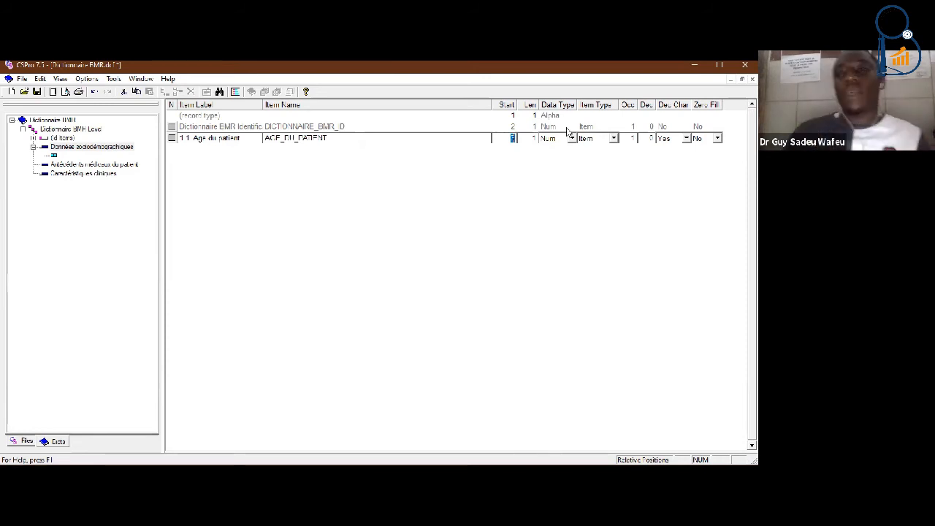
# - Set the length of the Age du patient item to 3
pyautogui.press('Tab')
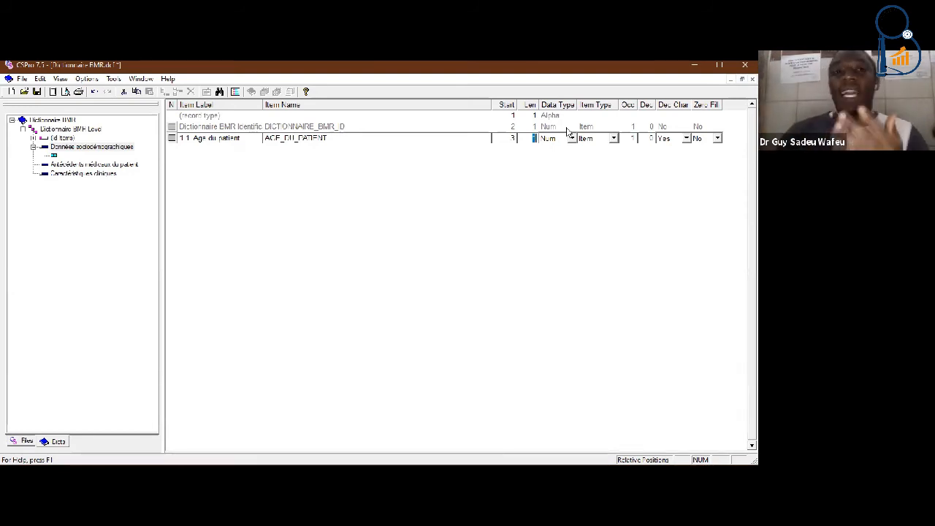
pyautogui.write('2')
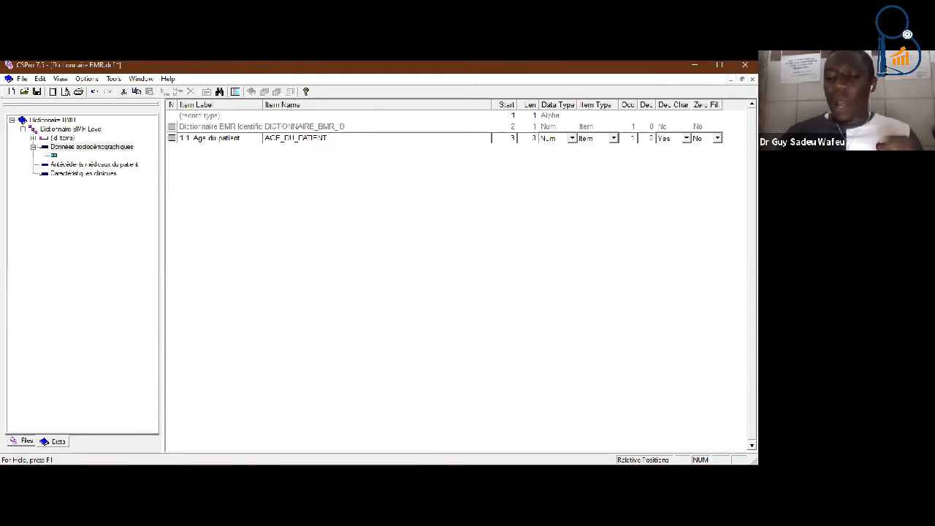
pyautogui.press('Tab')
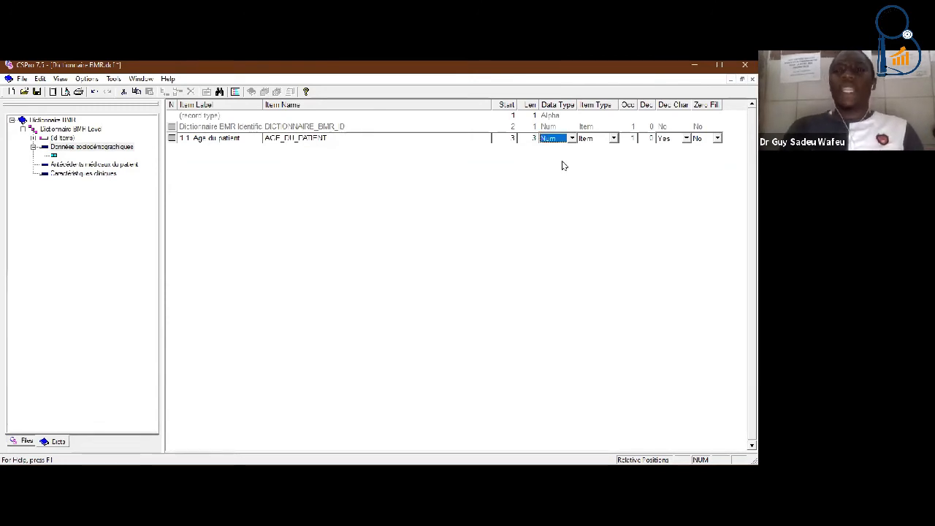
# - Examine the available data types and item types for Age du patient, keeping Num and Item
pyautogui.click(574, 139)
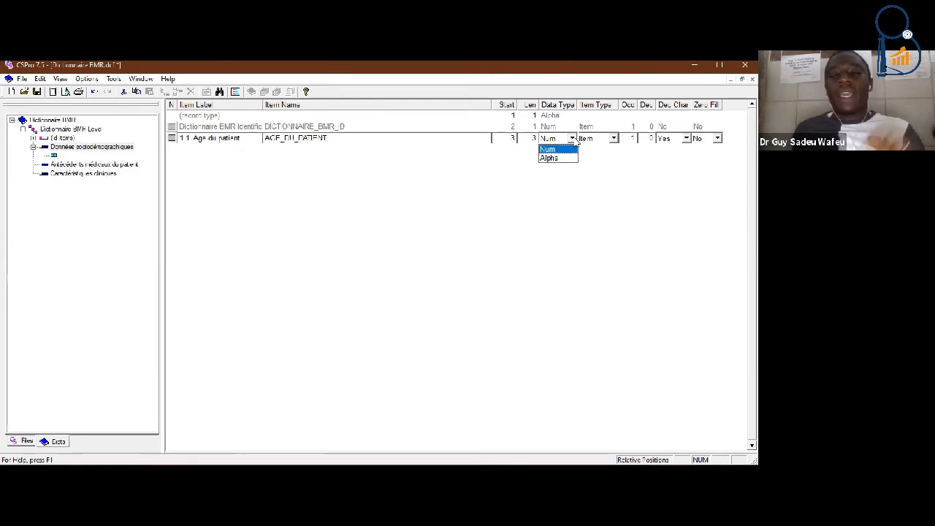
pyautogui.click(577, 142)
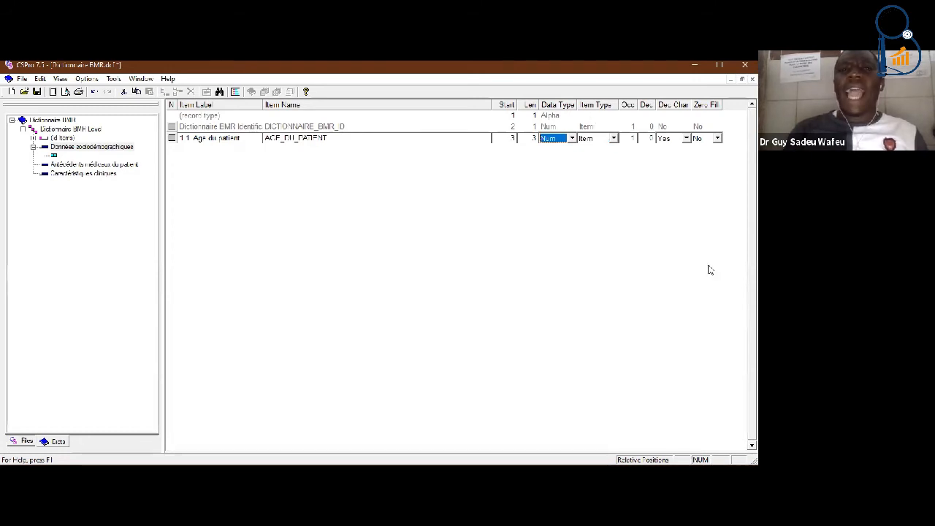
pyautogui.click(614, 139)
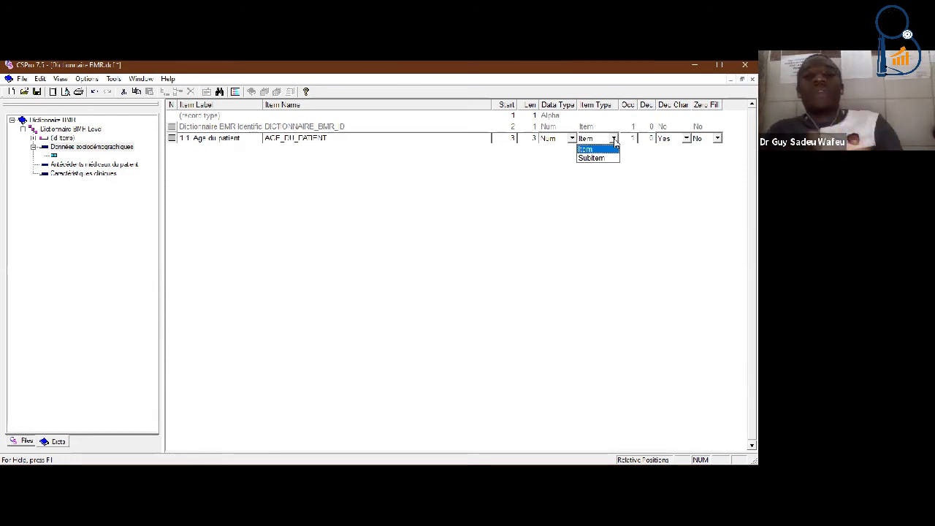
pyautogui.click(615, 142)
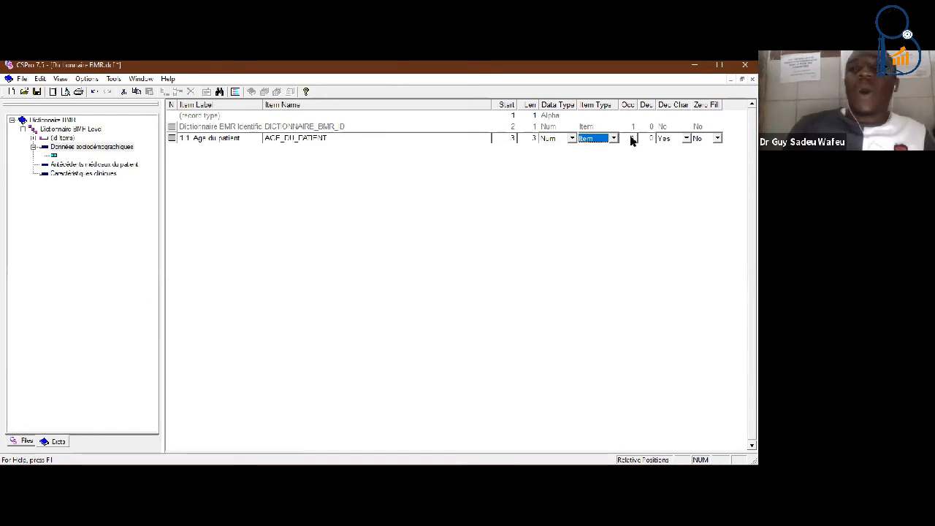
# - Keep the occurrences of Age du patient at 1 and set its number of decimals to 1
pyautogui.click(637, 144)
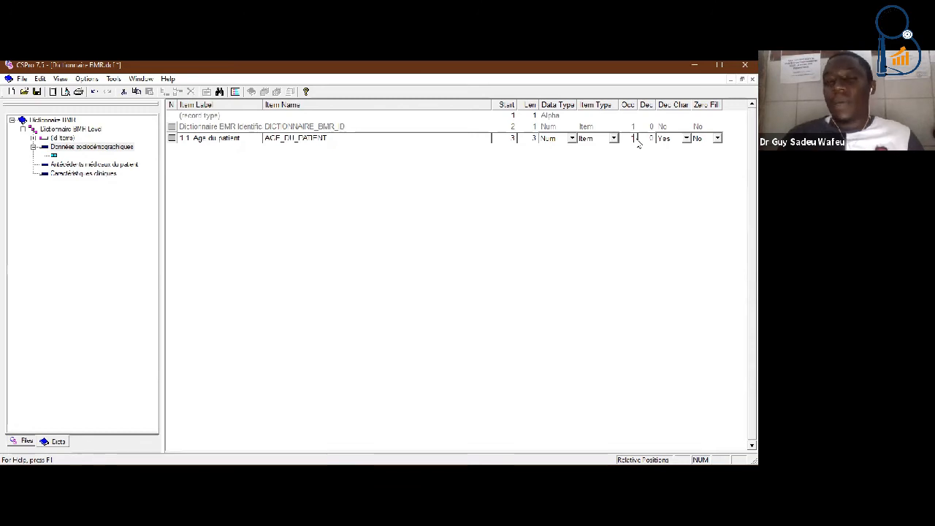
pyautogui.press('Tab')
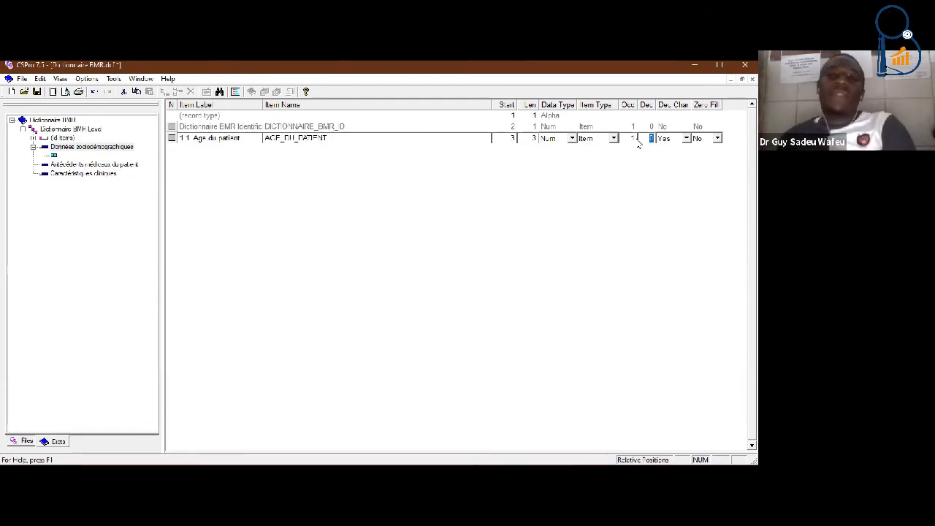
pyautogui.write('2')
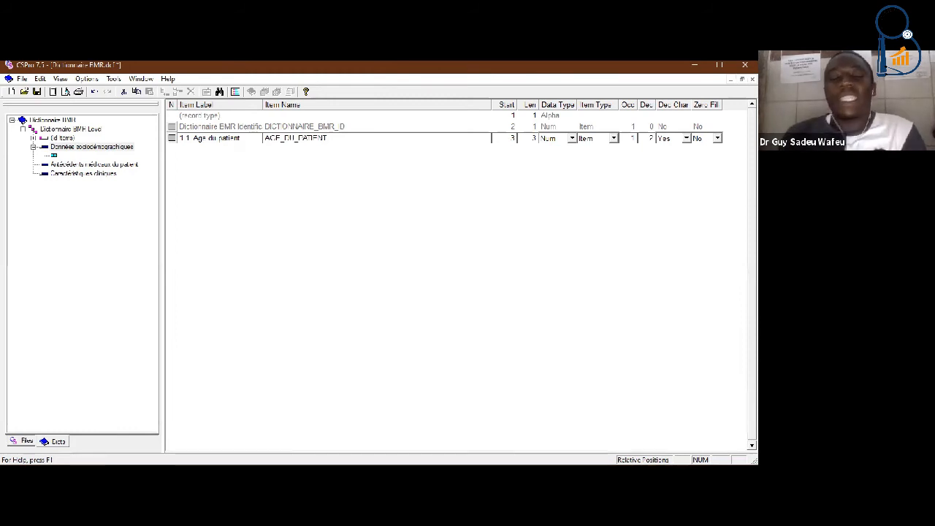
pyautogui.press('BackSpace')
pyautogui.write('0')
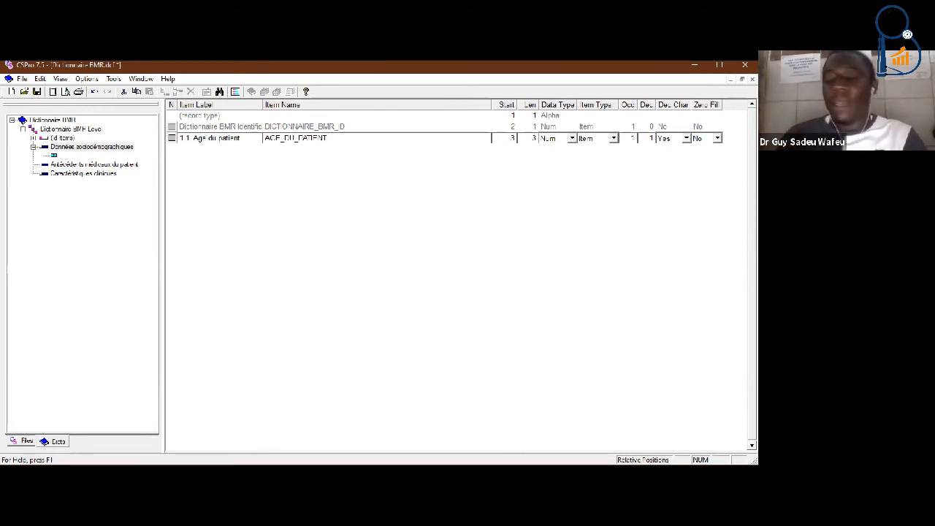
# - Set the decimals of Age du patient to 0, and try a length of 4 with 2 decimals
pyautogui.press('BackSpace')
pyautogui.write('0')
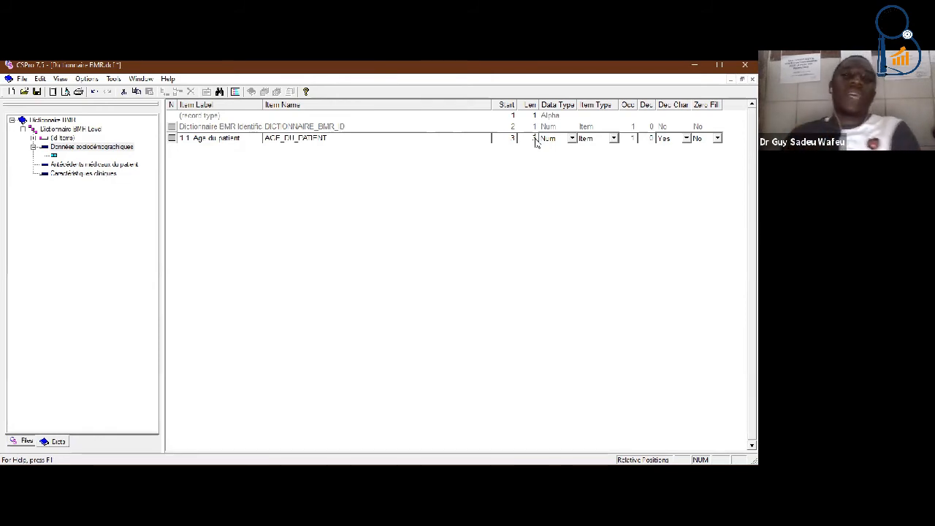
pyautogui.write('4')
pyautogui.click(654, 139)
pyautogui.write('2')
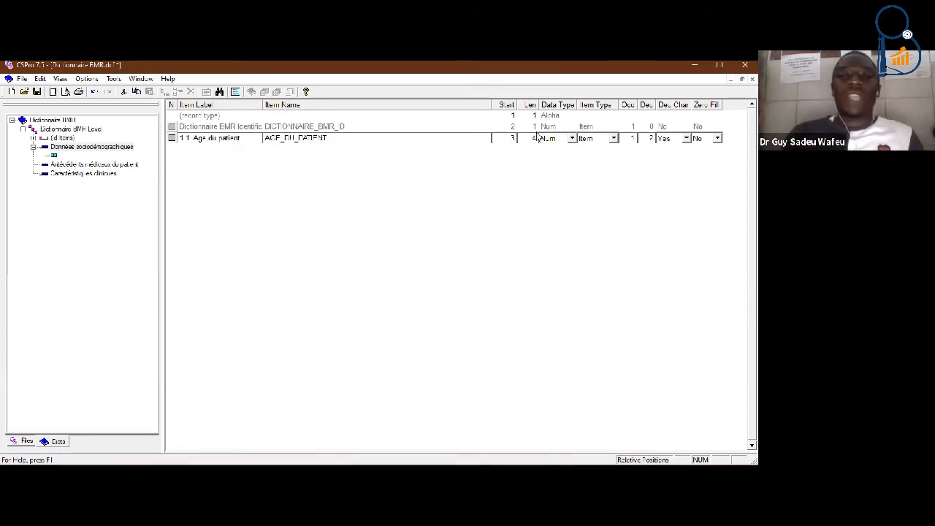
# - Set the length of Age du patient to 3 and its number of decimals to 0
pyautogui.write('3')
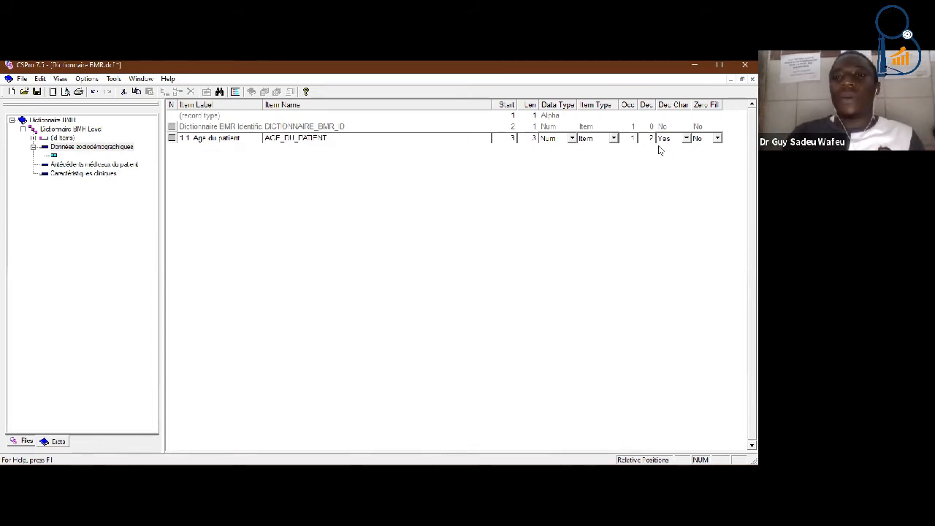
pyautogui.write('0')
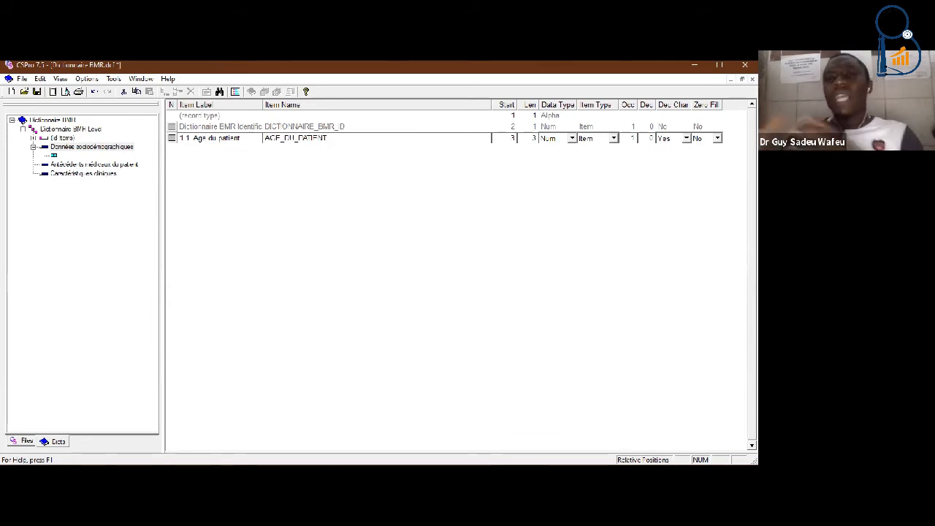
# - Set the decimal character option of Age du patient to No and show its zero fill choices
pyautogui.press('Tab')
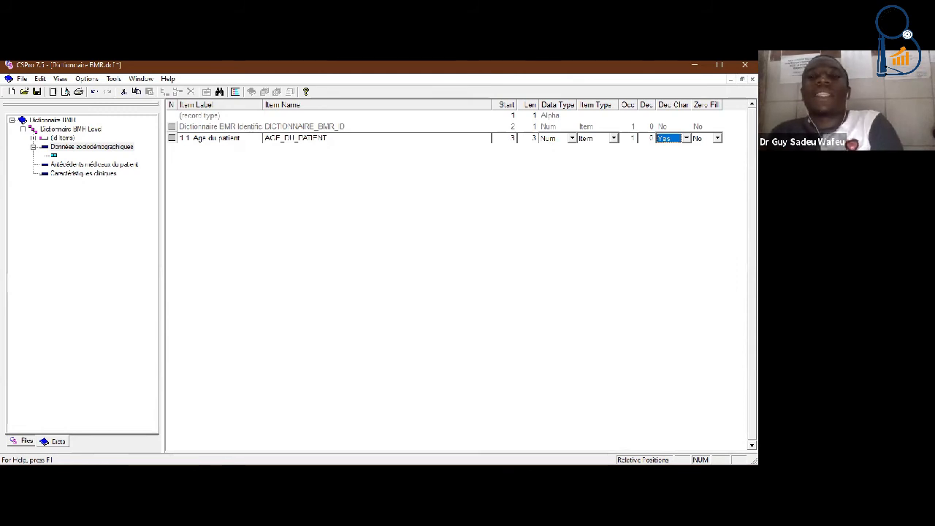
pyautogui.click(687, 139)
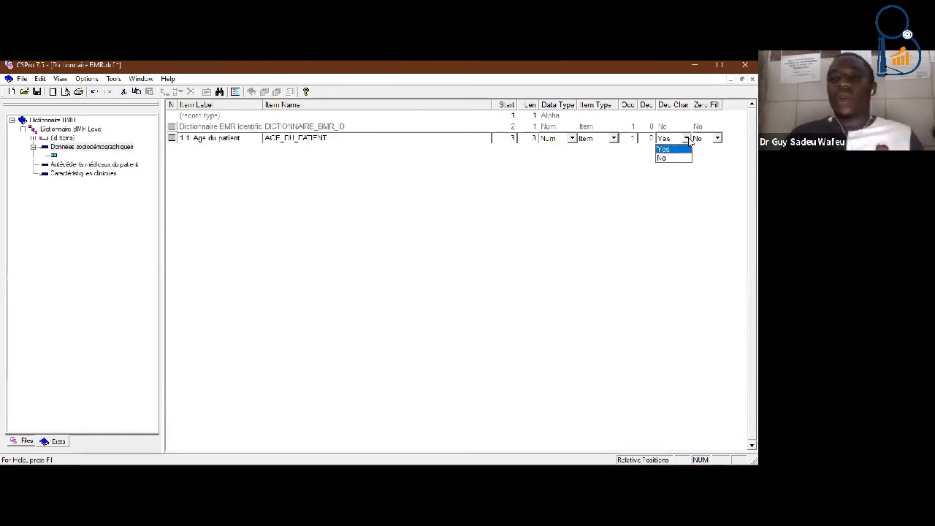
pyautogui.click(672, 160)
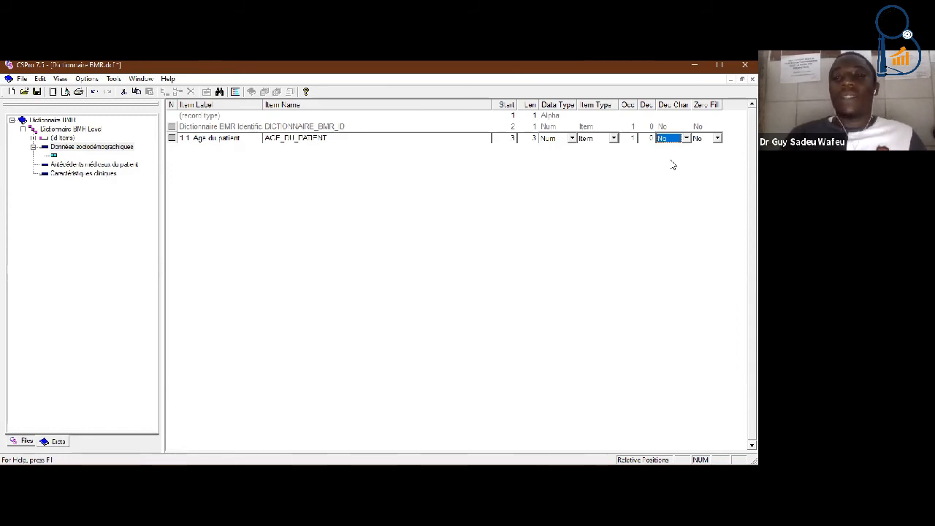
pyautogui.press('Tab')
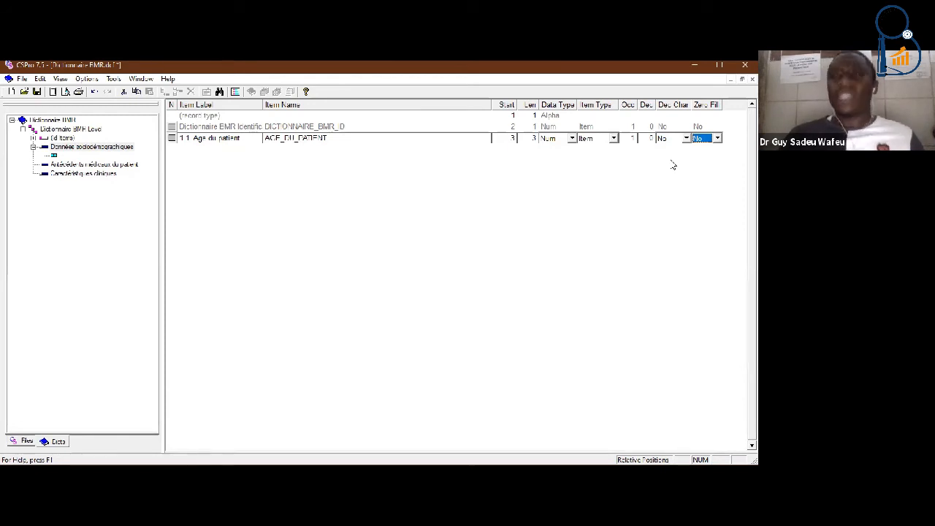
pyautogui.click(718, 139)
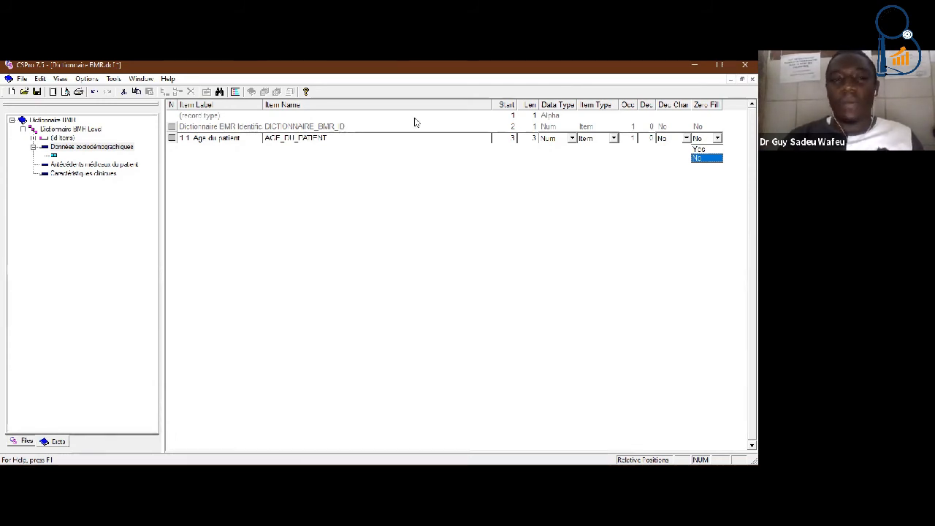
# - Switch to the whiteboard and erase the existing drawings from it
pyautogui.hotkey('alt', 'Tab')
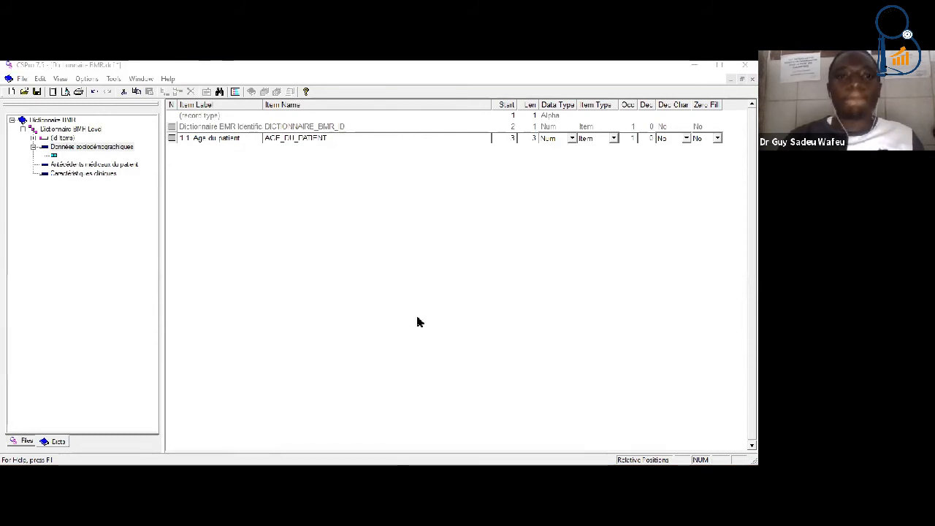
pyautogui.hotkey('alt', 'Tab')
pyautogui.click(311, 91)
pyautogui.moveTo(113, 145); pyautogui.dragTo(608, 442)
pyautogui.click(497, 444)
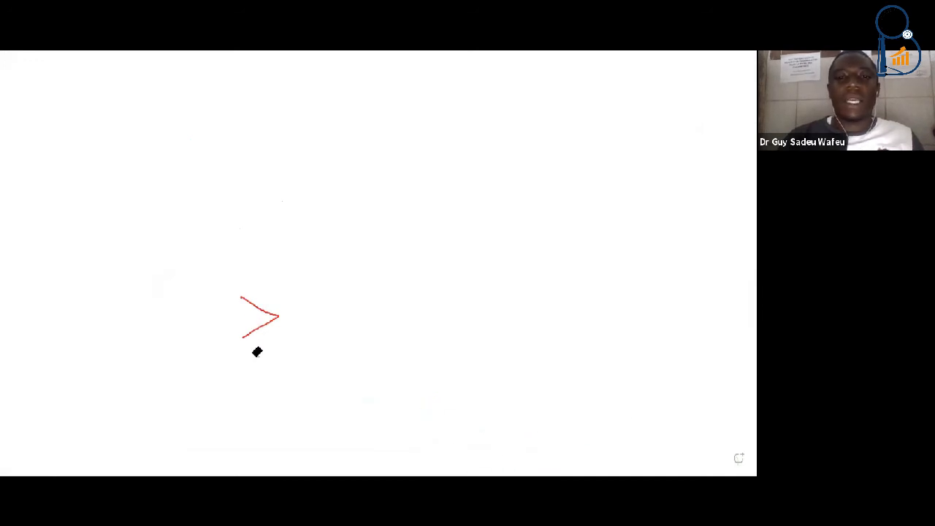
pyautogui.click(266, 324)
# - Add a green text note reading "longueur : 3" to the whiteboard, leaving an empty line below it
pyautogui.click(208, 94)
pyautogui.click(174, 165)
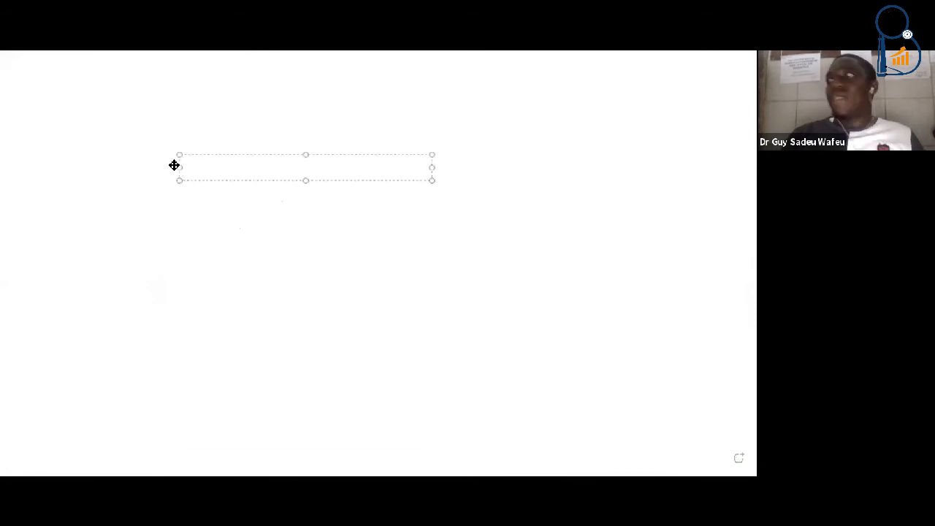
pyautogui.write('longuer')
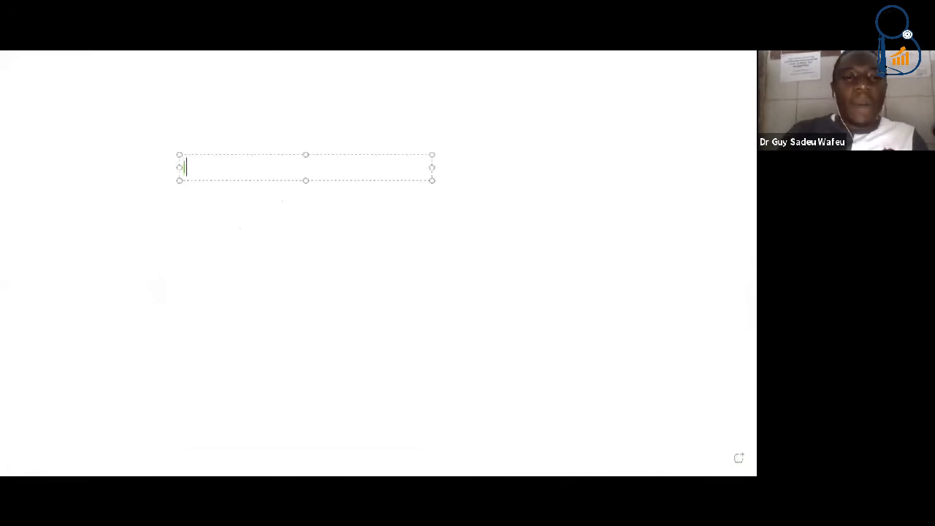
pyautogui.press('BackSpace')
pyautogui.write('ur  : 03')
pyautogui.press('Return')
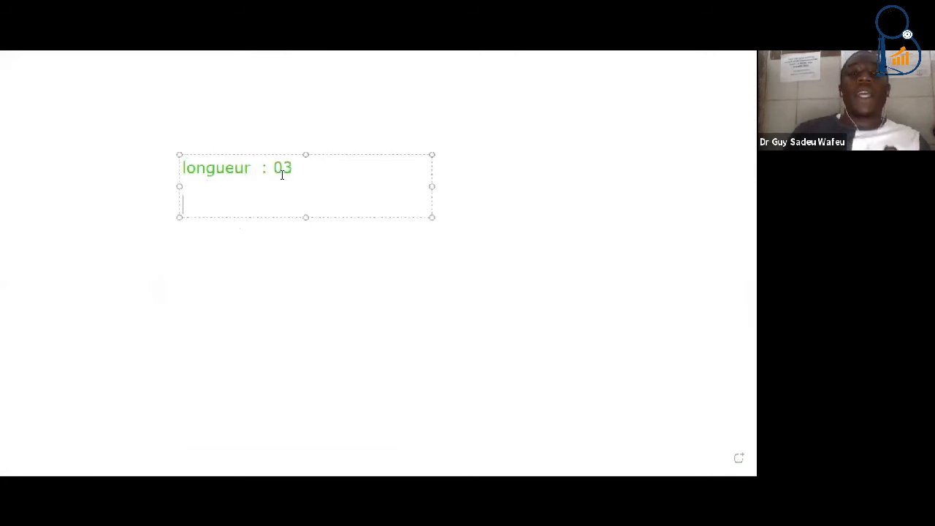
pyautogui.press('BackSpace')
pyautogui.press('BackSpace')
pyautogui.press('BackSpace')
pyautogui.write('2')
pyautogui.press('BackSpace')
pyautogui.press('Return')
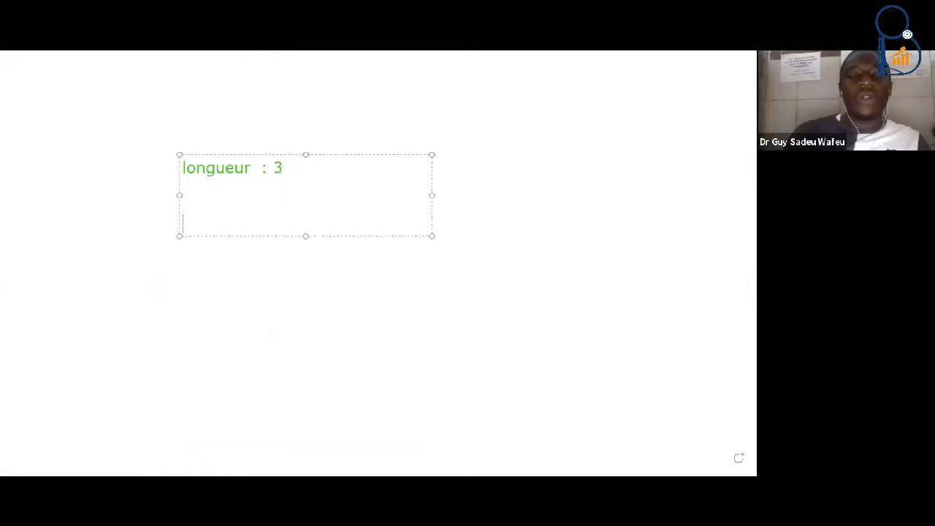
# - Add the zero fill example "25------- 025" below the longueur line of the whiteboard note
pyautogui.write('25')
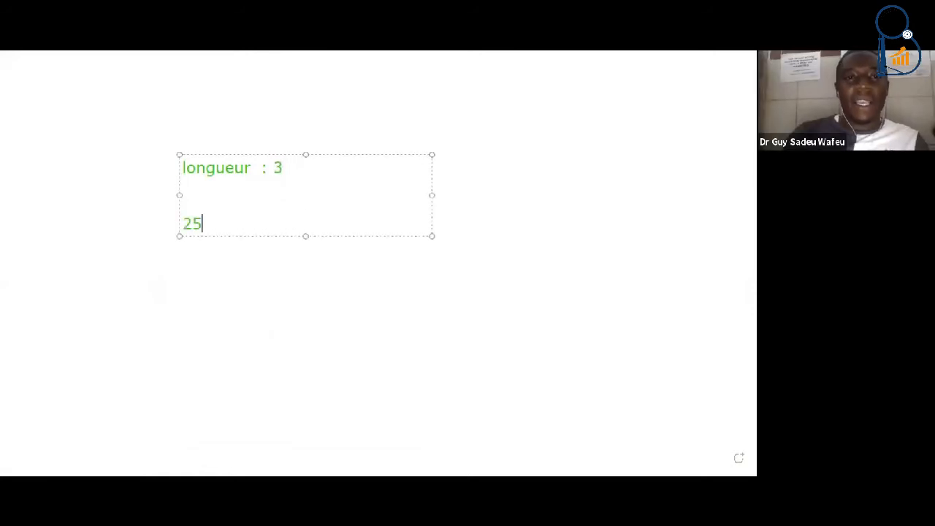
pyautogui.write('------- ')
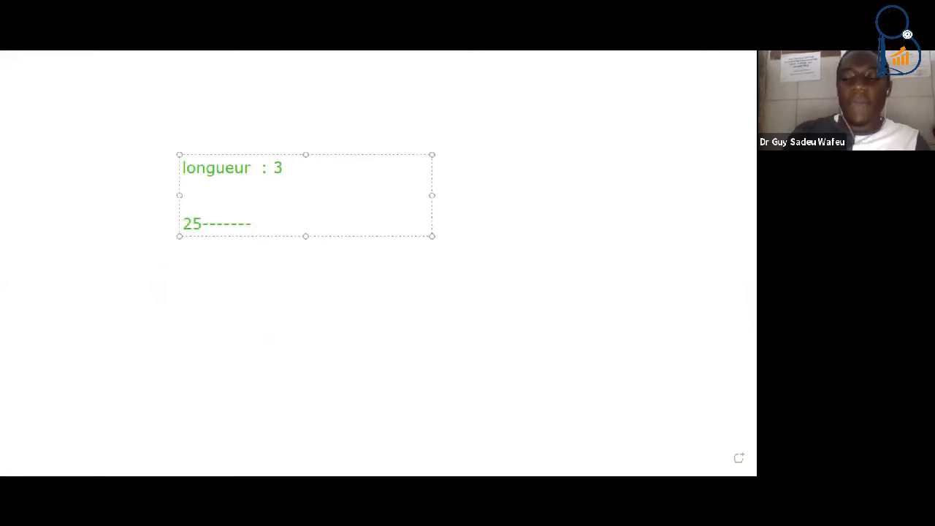
pyautogui.write('025')
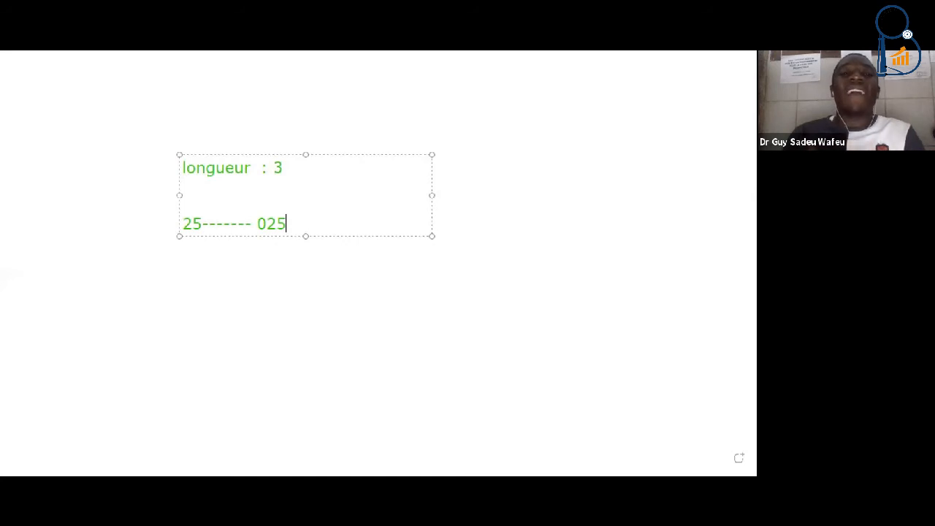
pyautogui.press('Return')
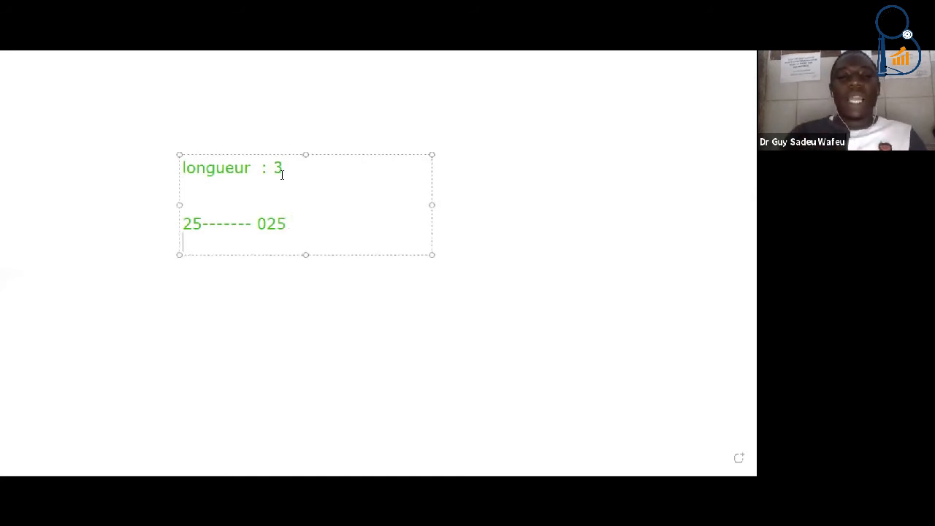
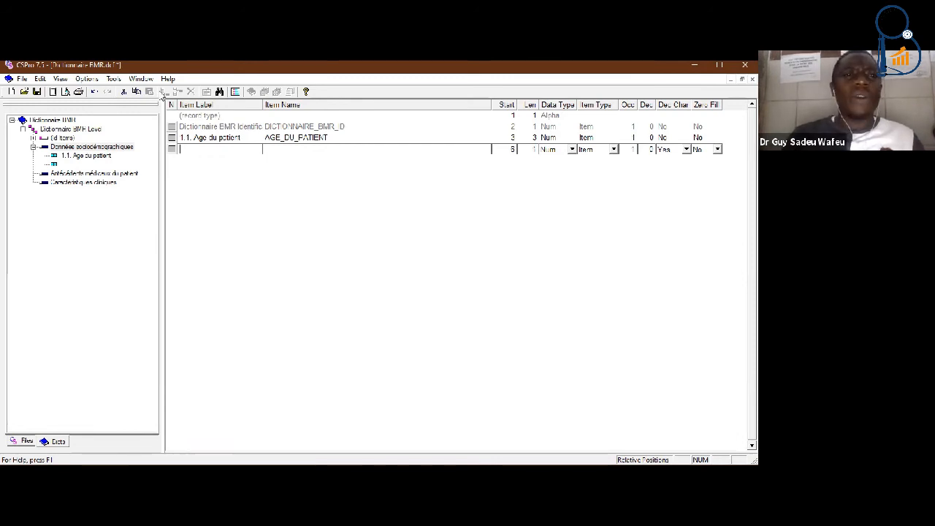
# - Label the new item "1.2. Nombre d'année de résidence" and accept the proposed name NOMBRE_D_ANNEE_DE_RESIDENCE
pyautogui.write('1.2.')
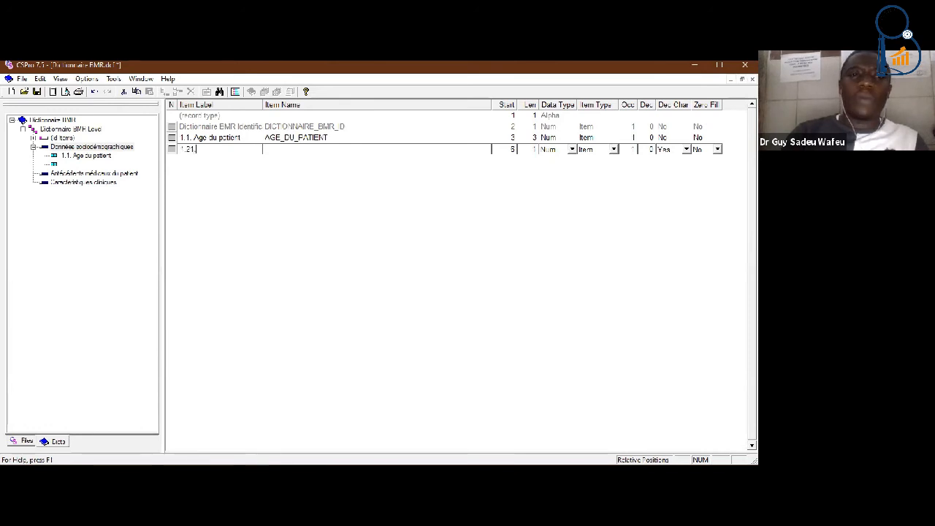
pyautogui.write('Sexe')
pyautogui.press('BackSpace')
pyautogui.press('BackSpace')
pyautogui.press('BackSpace')
pyautogui.press('BackSpace')
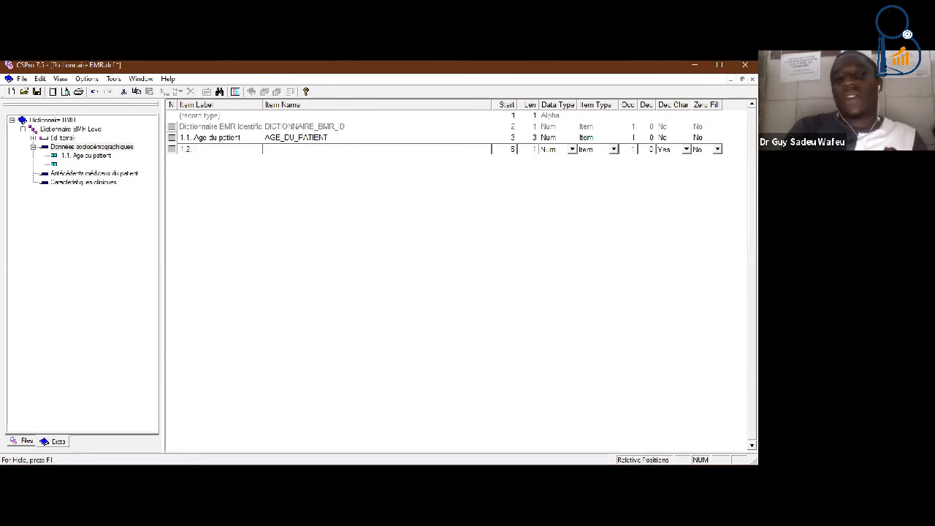
pyautogui.write('Nombr')
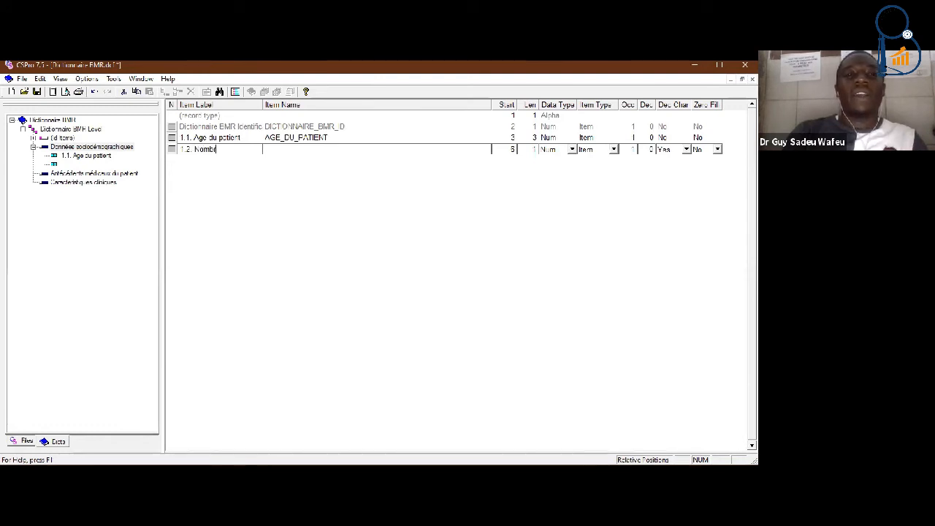
pyautogui.write("e d'année de résidence")
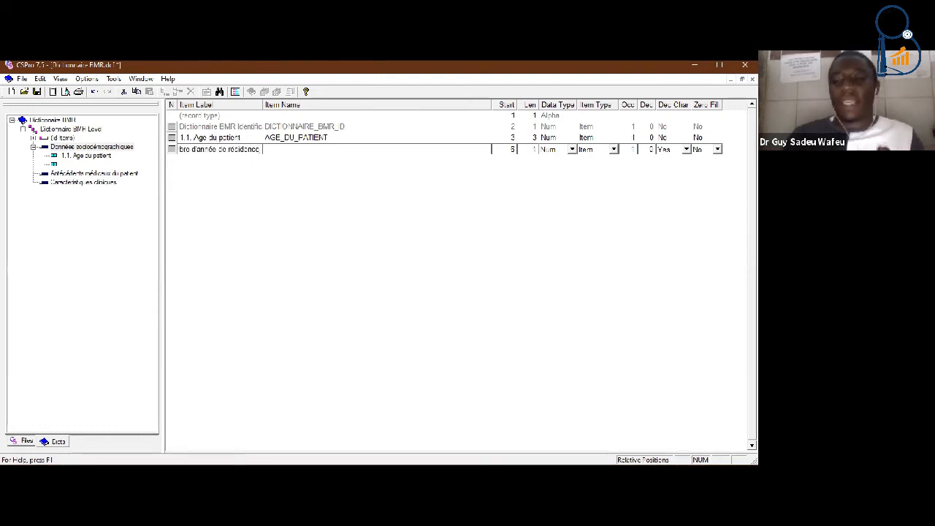
pyautogui.press('Tab')
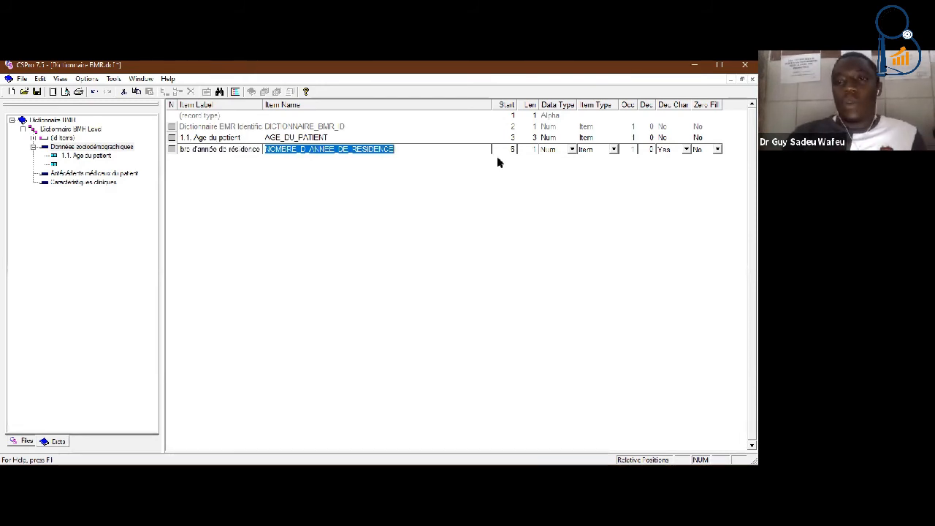
pyautogui.press('Tab')
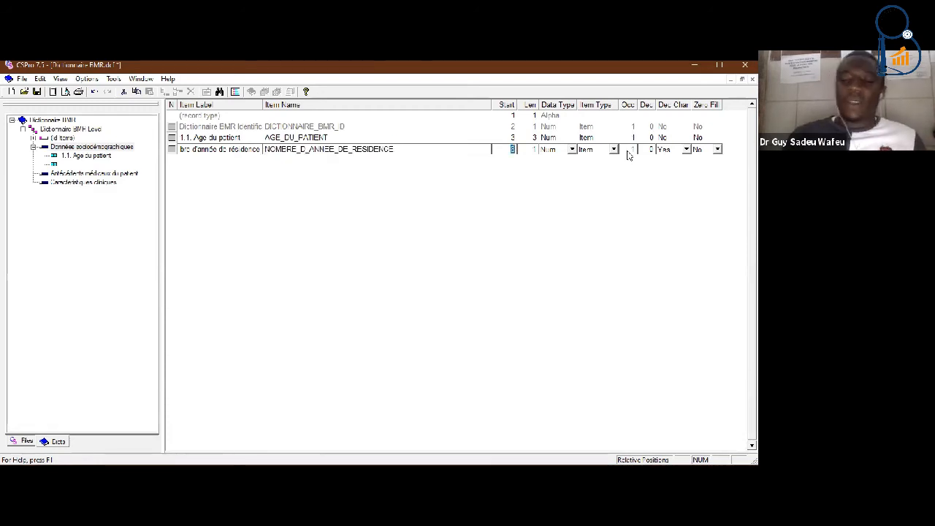
# - Set the length of Nombre d'année de résidence to 2, keep Num, Item, 1 occurrence and 0 decimals, and complete the item
pyautogui.press('Tab')
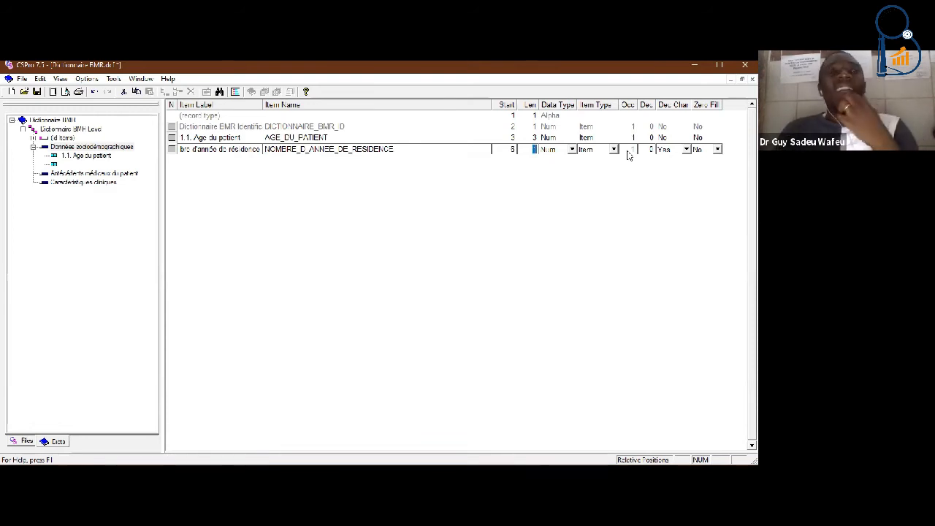
pyautogui.write('2')
pyautogui.press('Tab')
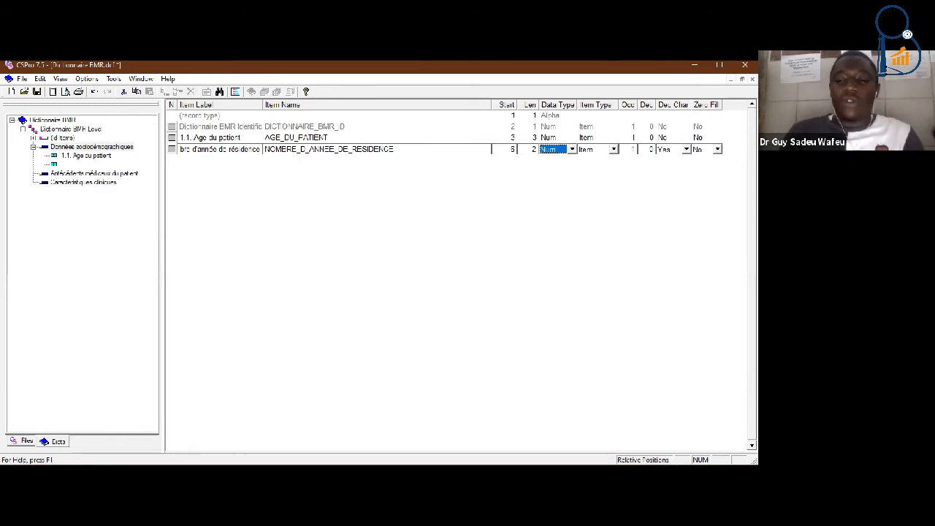
pyautogui.press('Tab')
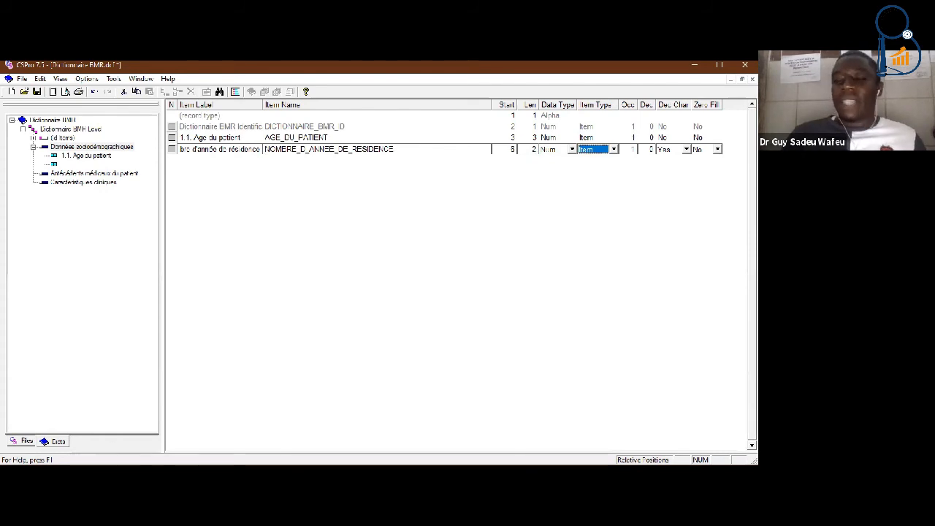
pyautogui.press('Tab')
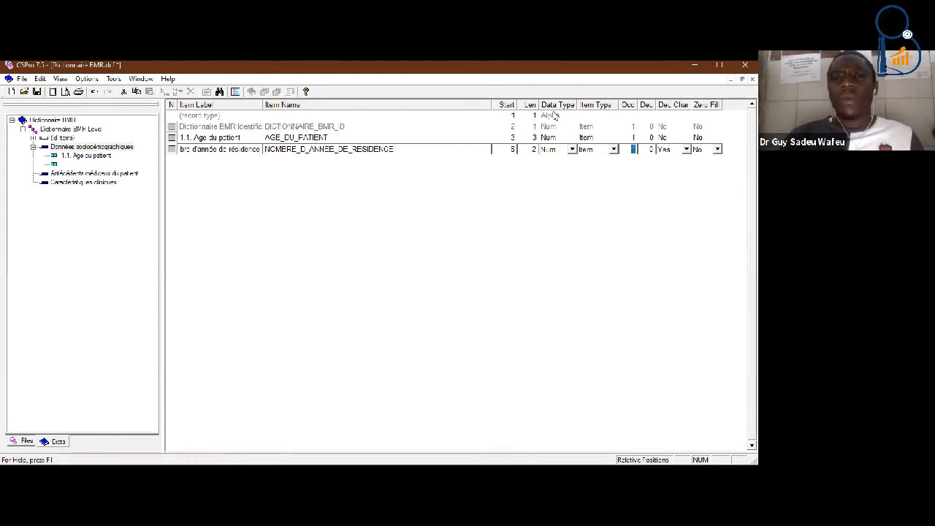
pyautogui.click(625, 151)
pyautogui.press('Tab')
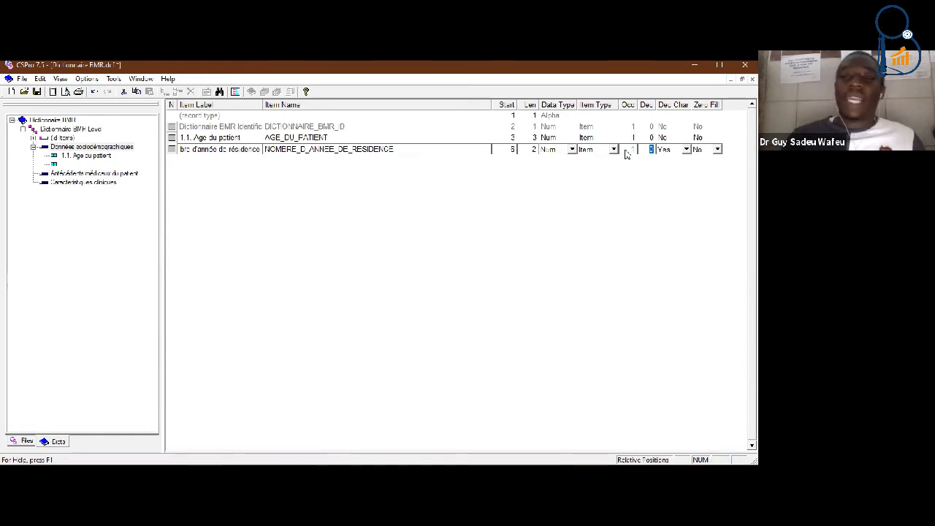
pyautogui.press('Tab')
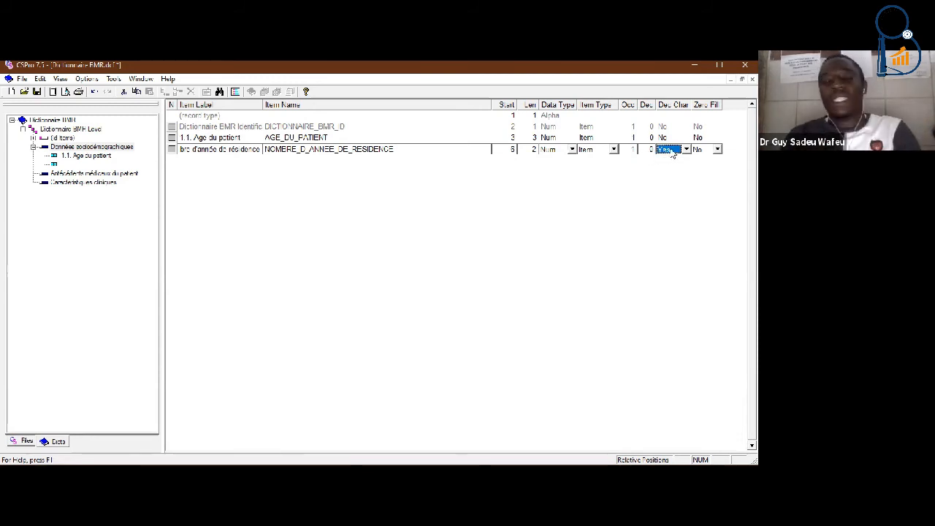
pyautogui.press('Return')
pyautogui.press('Return')
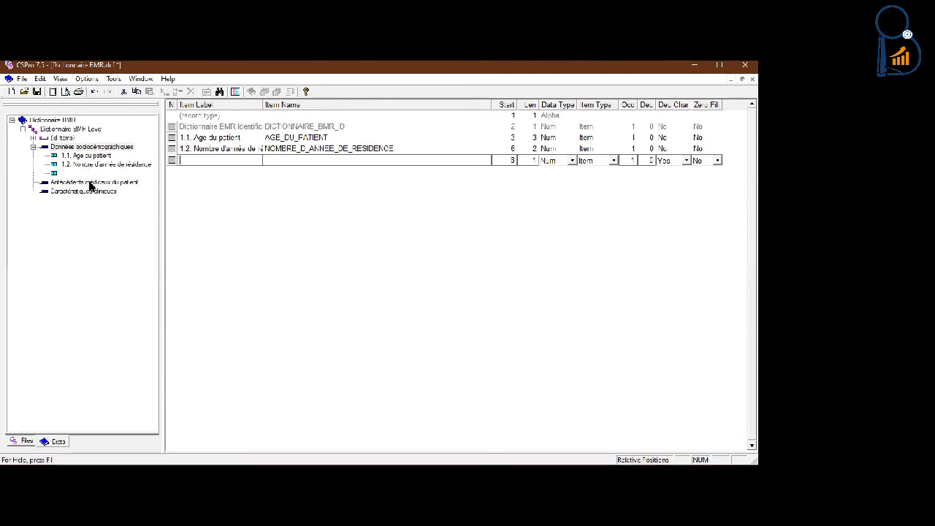
# - Label the next item under Données sociodémographiques "1.3. Sexe du patient" with the proposed name SEXE_DU_PATIENT
pyautogui.write('1.3. Sexe du patient')
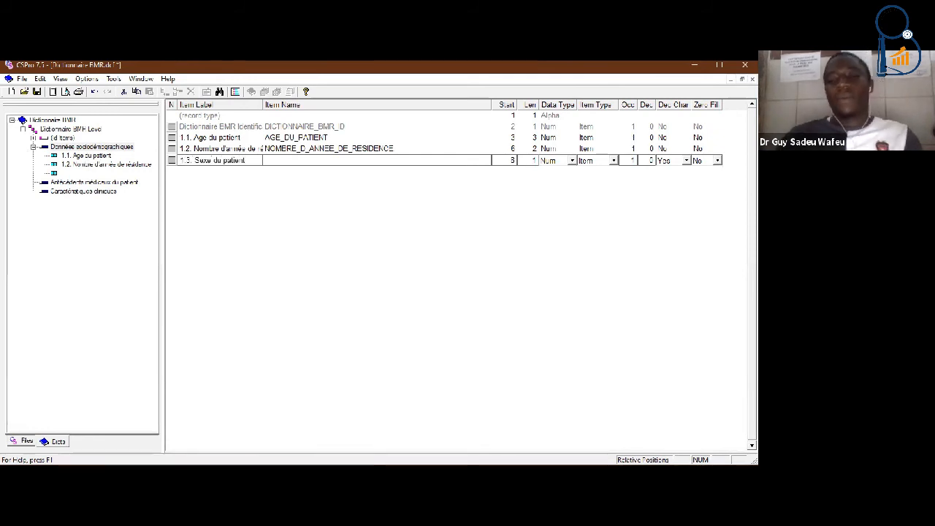
pyautogui.press('Tab')
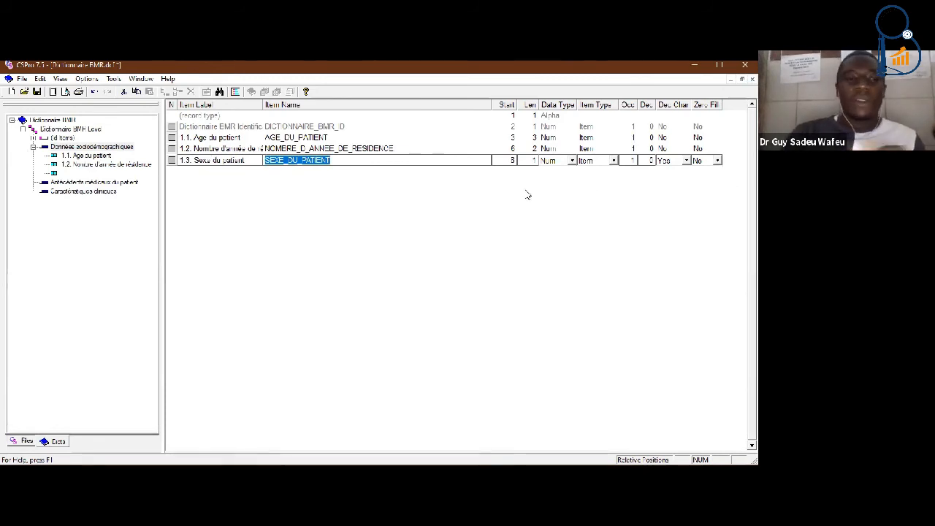
# - Keep length 1, Num, Item and 1 occurrence for Sexe du patient, complete the item and stop adding items
pyautogui.press('Tab')
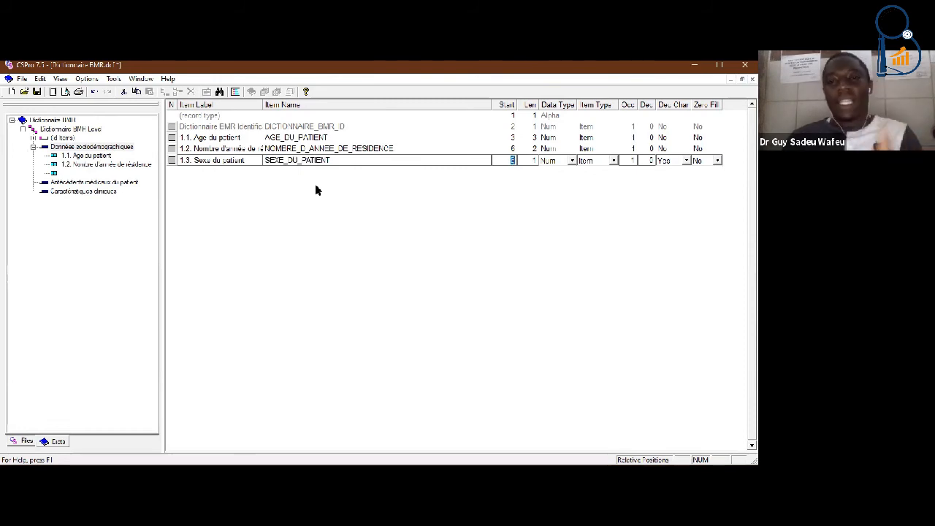
pyautogui.press('Tab')
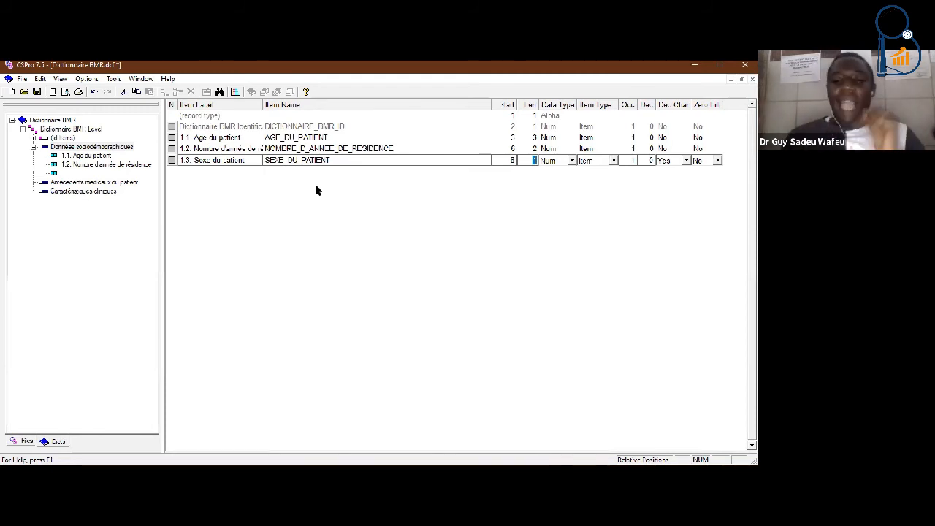
pyautogui.press('Tab')
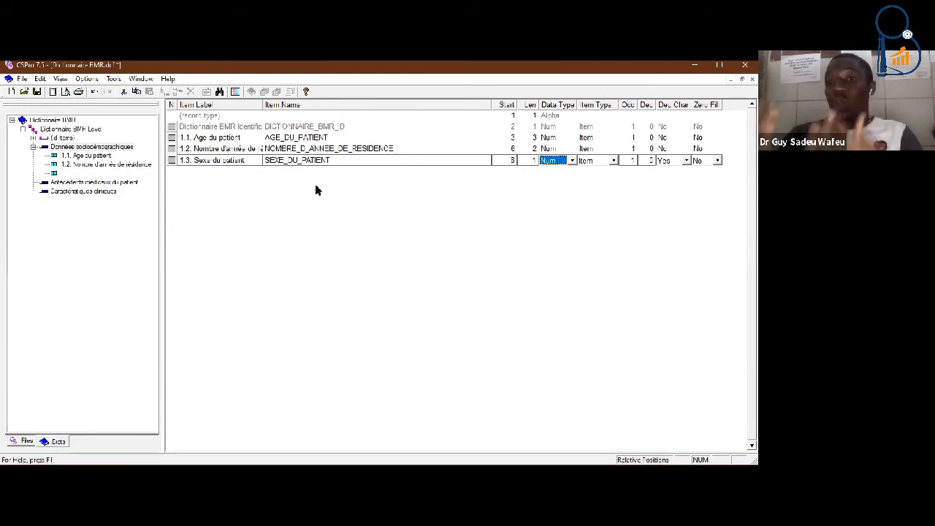
pyautogui.click(573, 161)
pyautogui.click(574, 161)
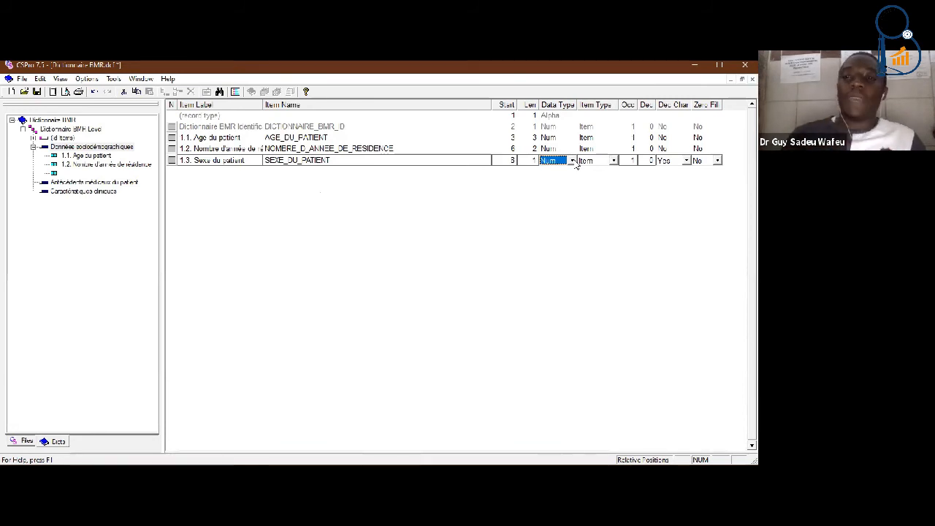
pyautogui.press('Tab')
pyautogui.press('Tab')
pyautogui.press('Tab')
pyautogui.press('Tab')
pyautogui.press('Tab')
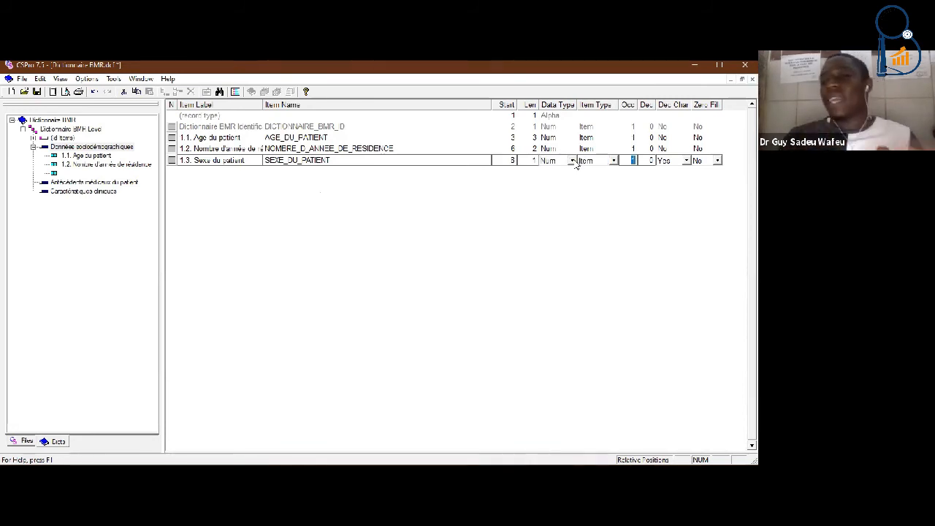
pyautogui.press('Return')
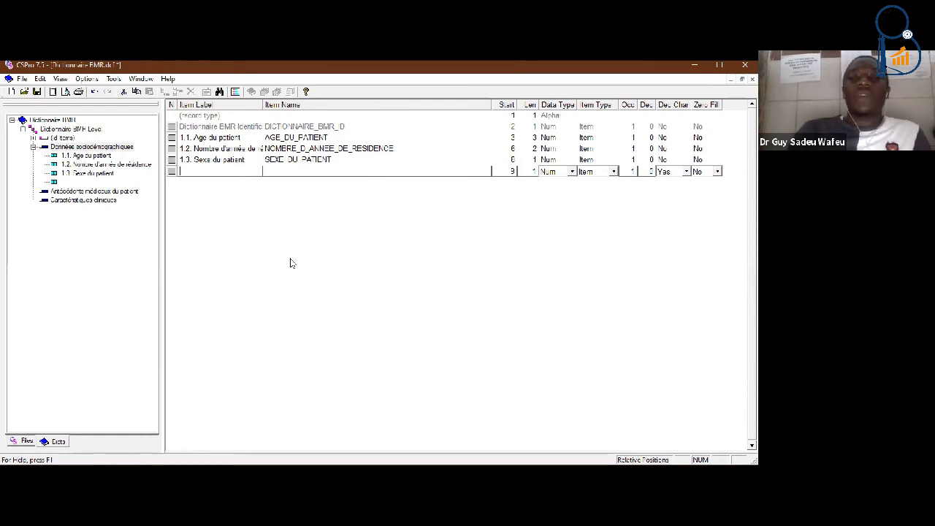
pyautogui.press('Escape')
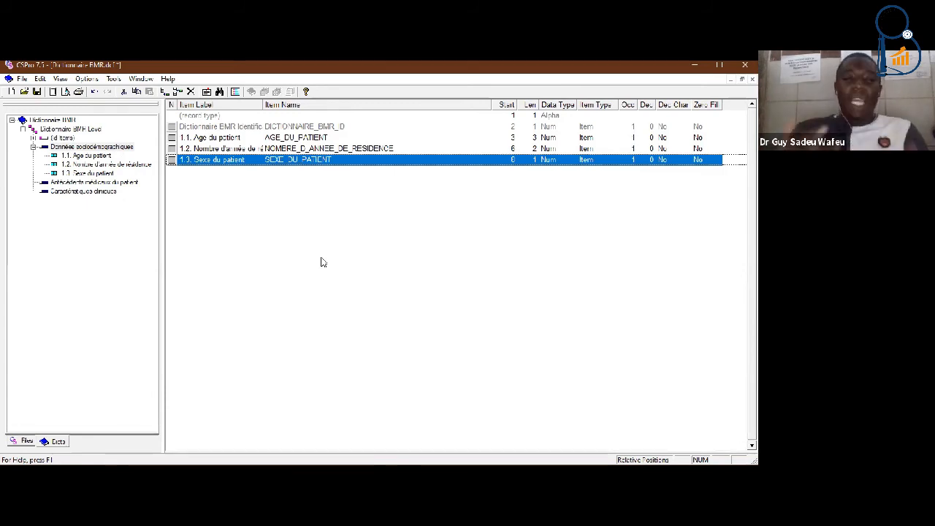
pyautogui.rightClick(64, 151)
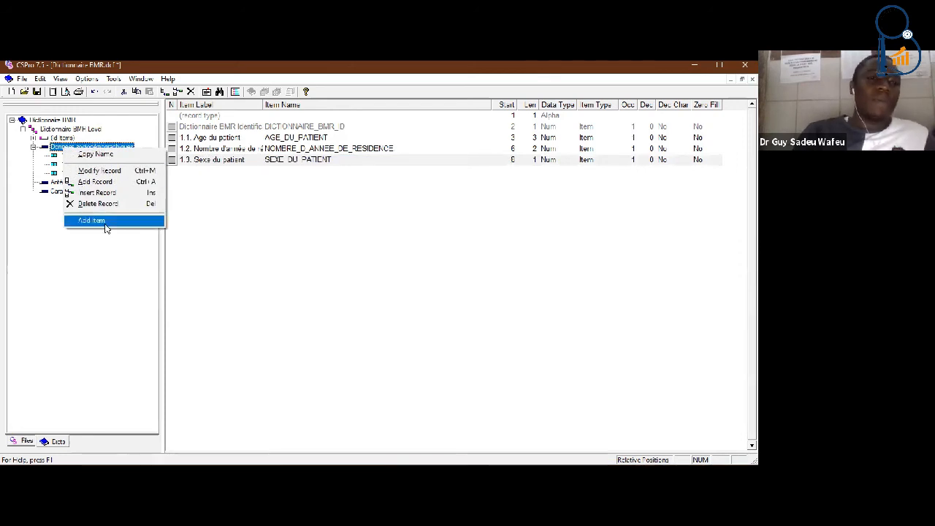
pyautogui.click(226, 219)
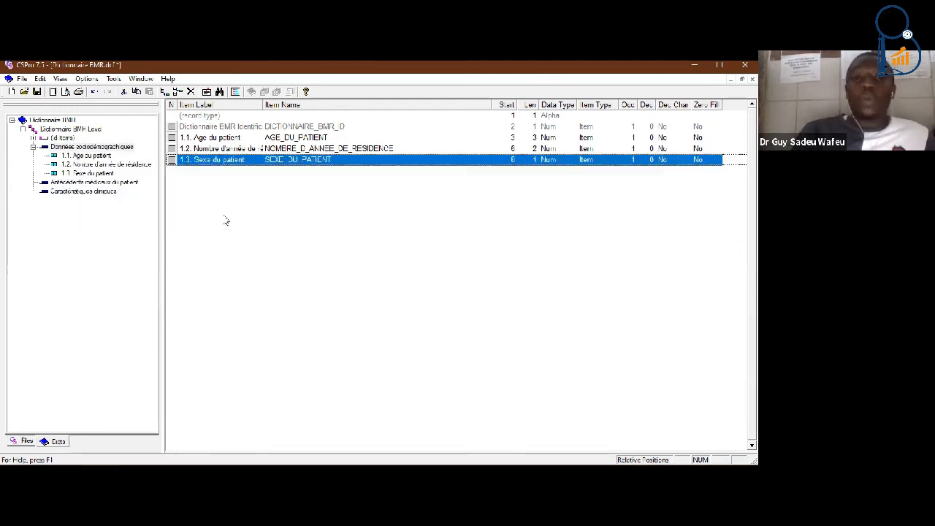
pyautogui.rightClick(72, 156)
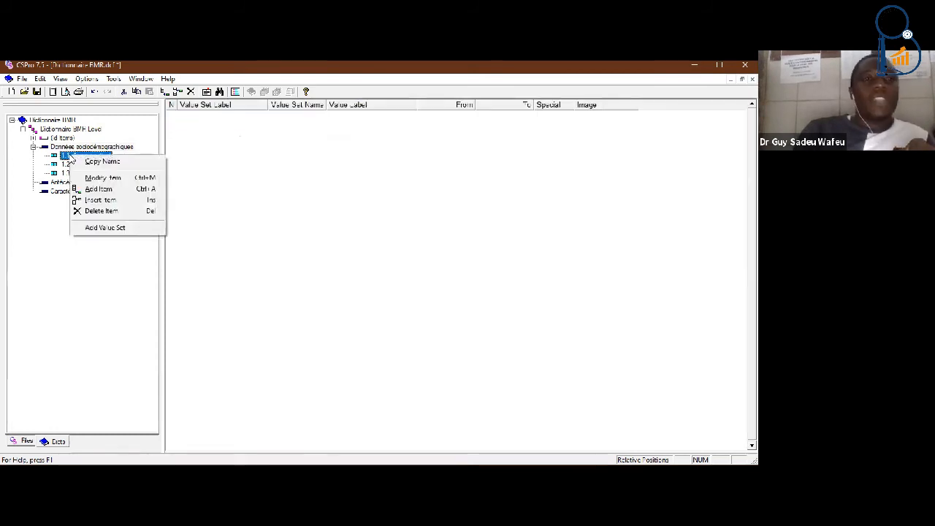
pyautogui.click(100, 190)
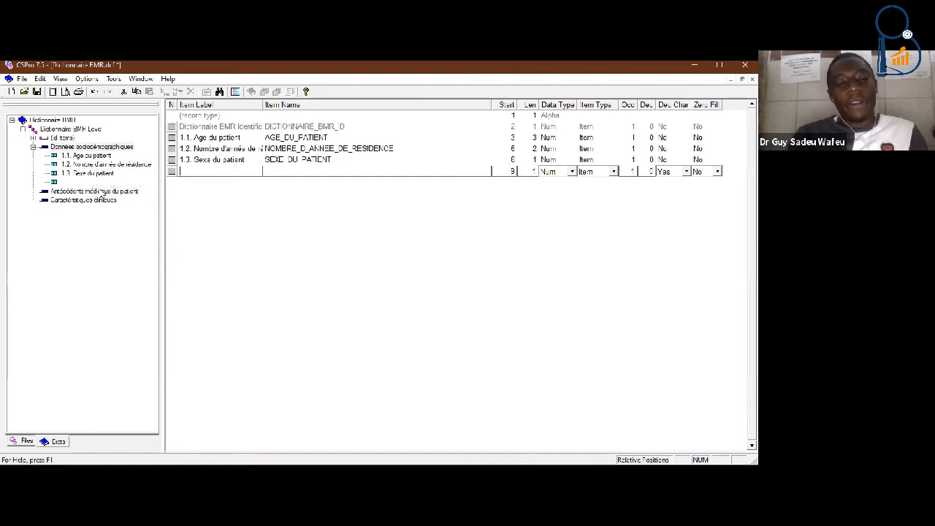
pyautogui.press('Escape')
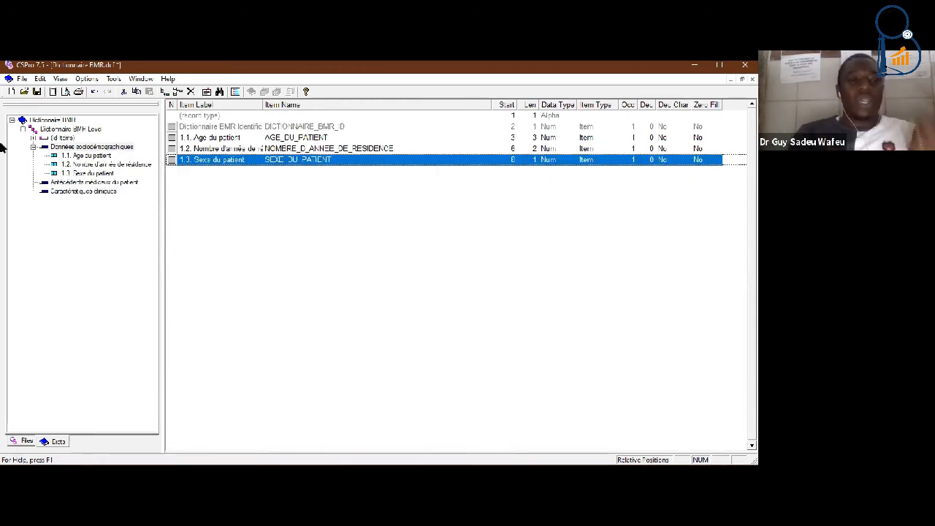
pyautogui.rightClick(83, 167)
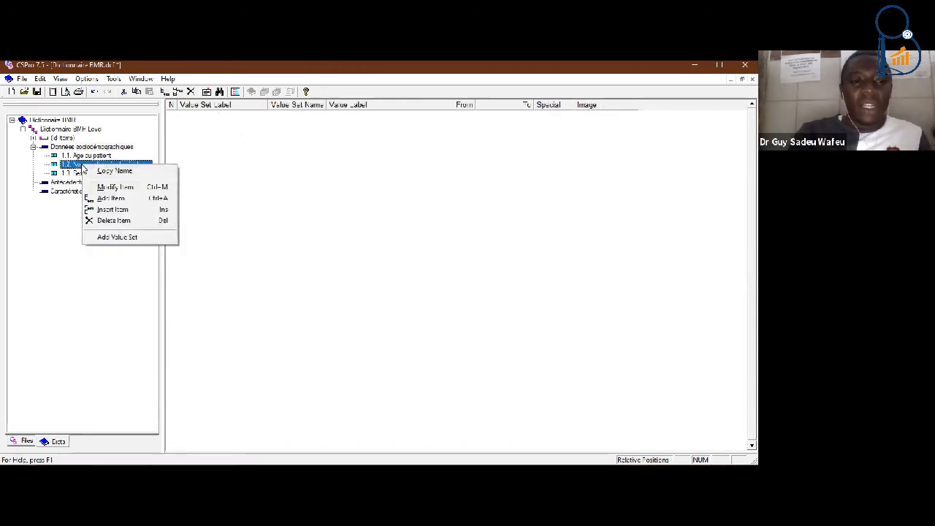
pyautogui.click(115, 211)
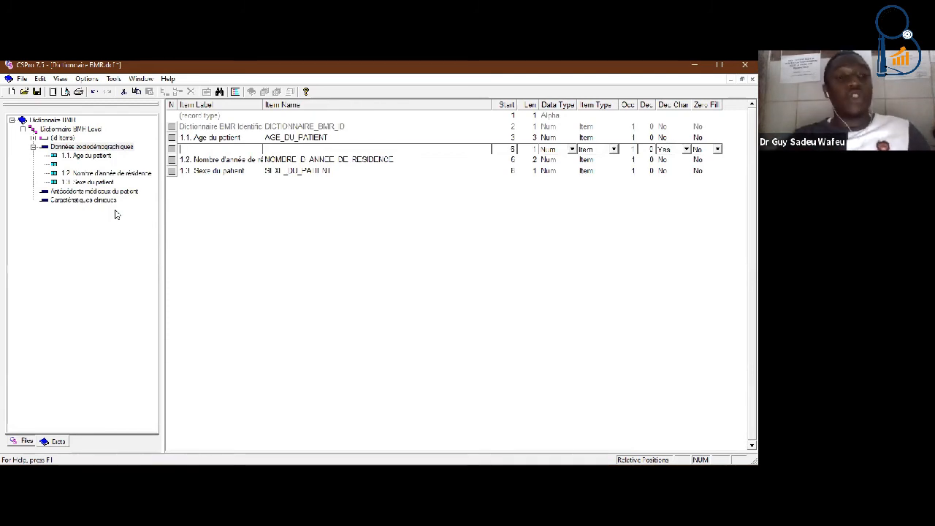
pyautogui.press('Escape')
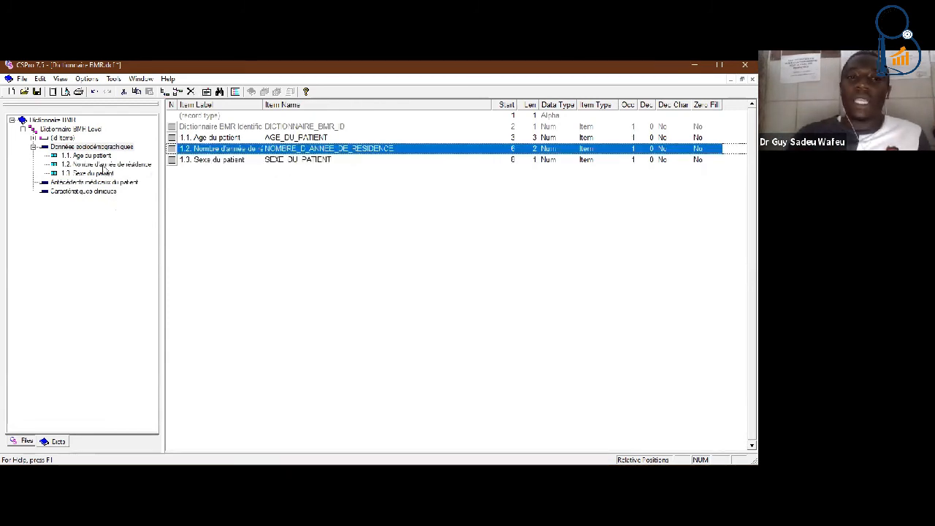
# - Delete the item Nombre d'année de résidence and relabel the sex item "1.2. Sexe du patient"
pyautogui.rightClick(104, 165)
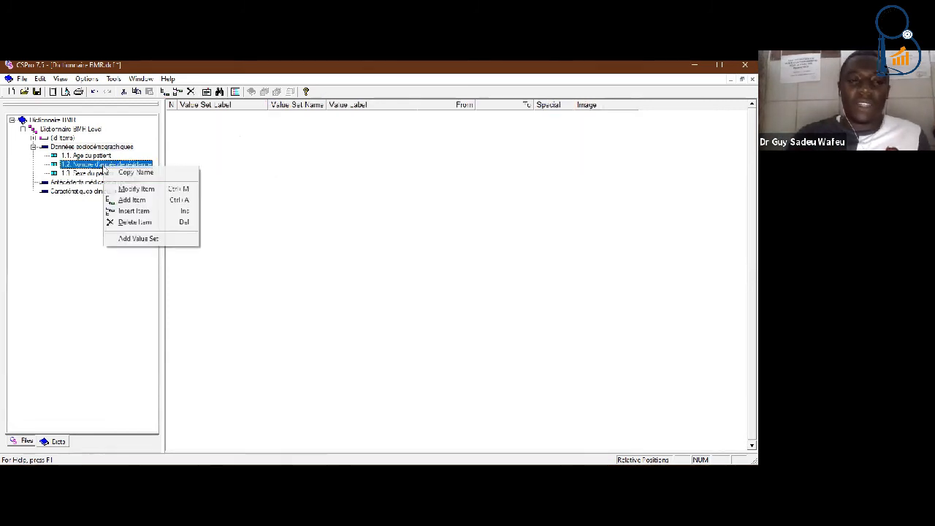
pyautogui.click(125, 221)
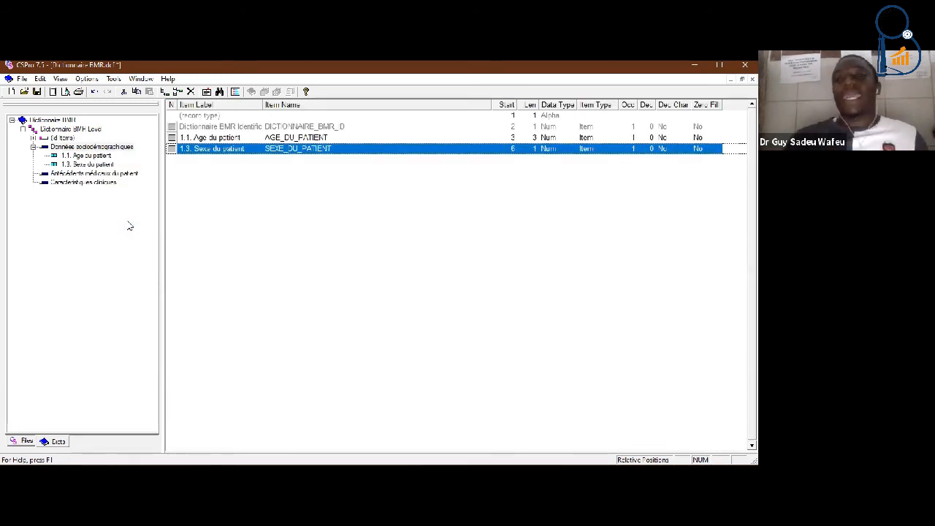
pyautogui.rightClick(76, 167)
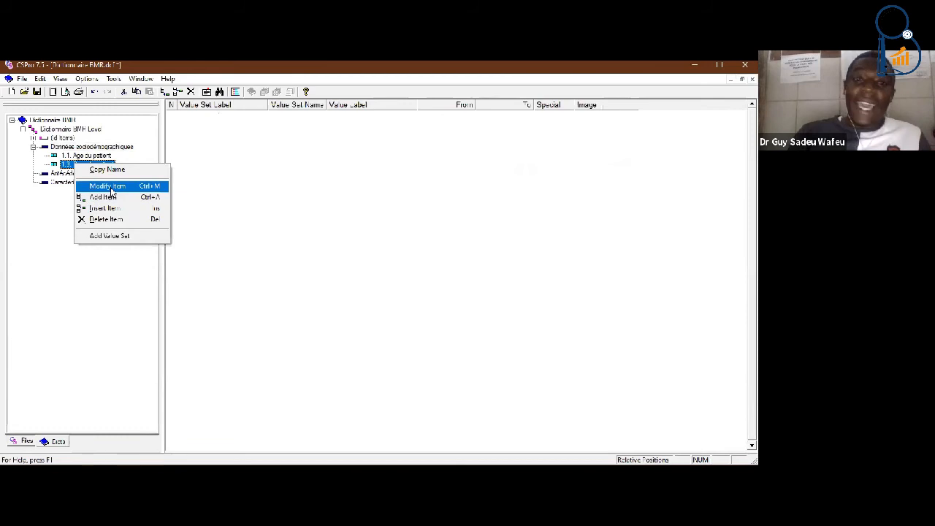
pyautogui.click(111, 187)
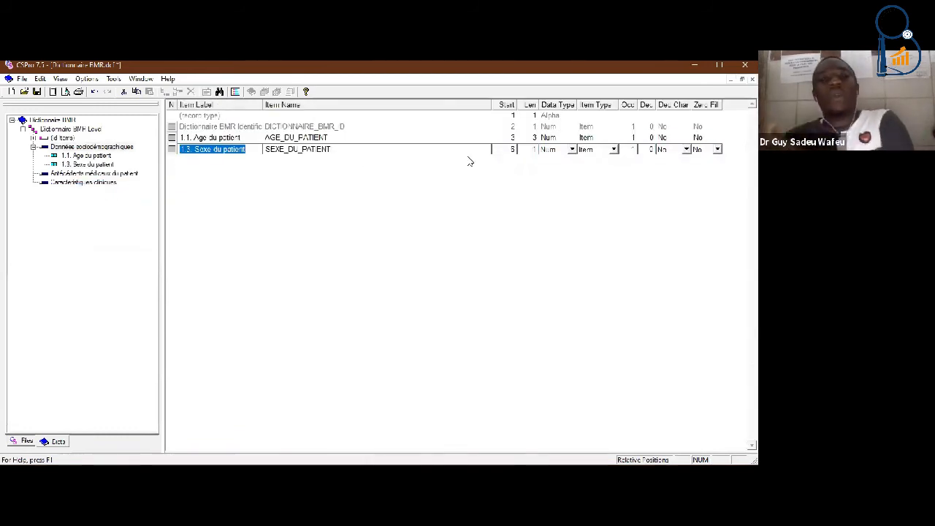
pyautogui.click(188, 150)
pyautogui.press('BackSpace')
pyautogui.write('2')
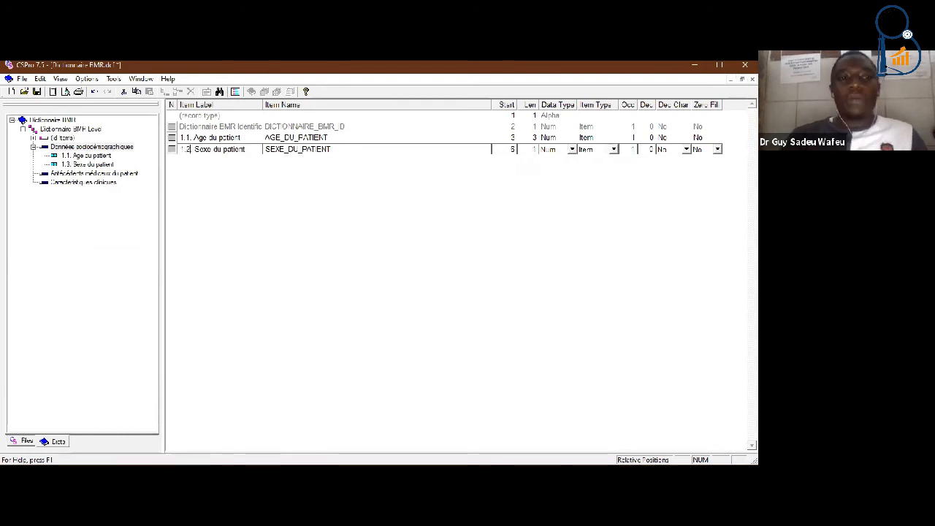
pyautogui.click(264, 231)
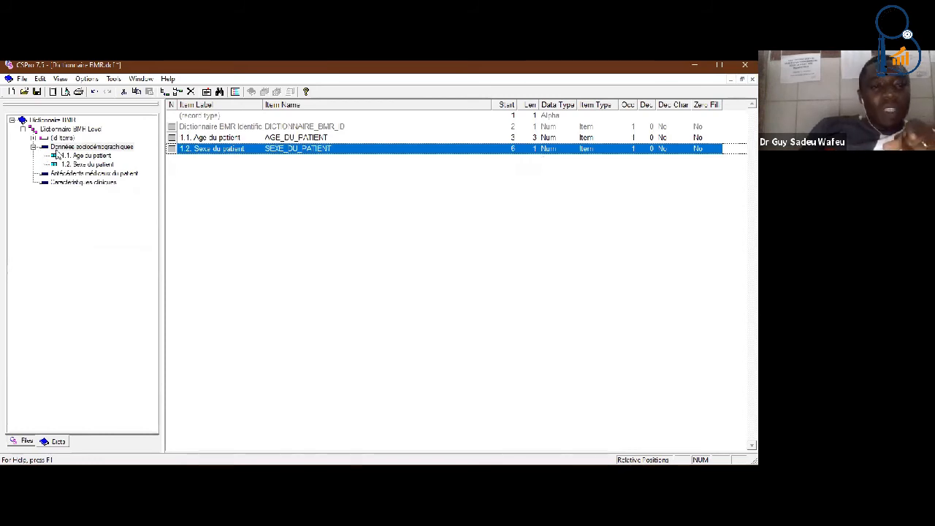
pyautogui.click(80, 155)
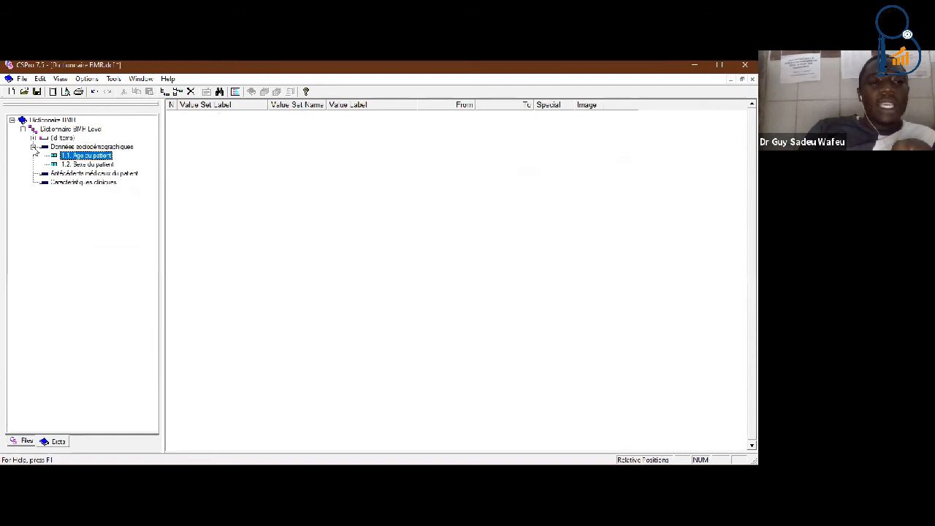
pyautogui.press('Up')
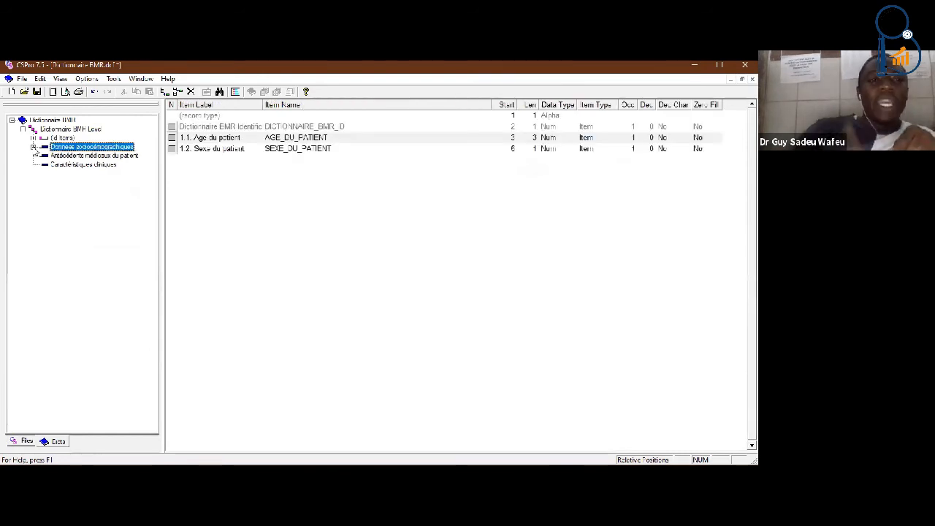
pyautogui.click(34, 149)
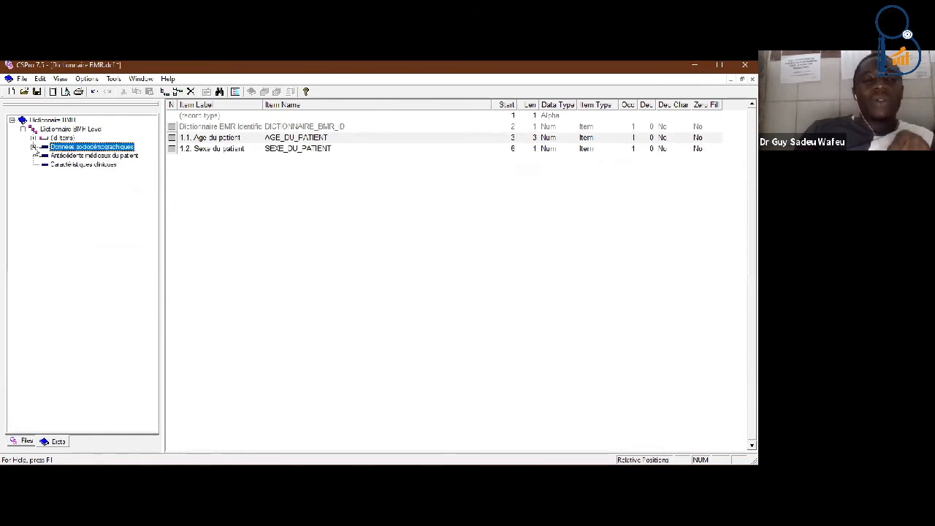
pyautogui.click(34, 149)
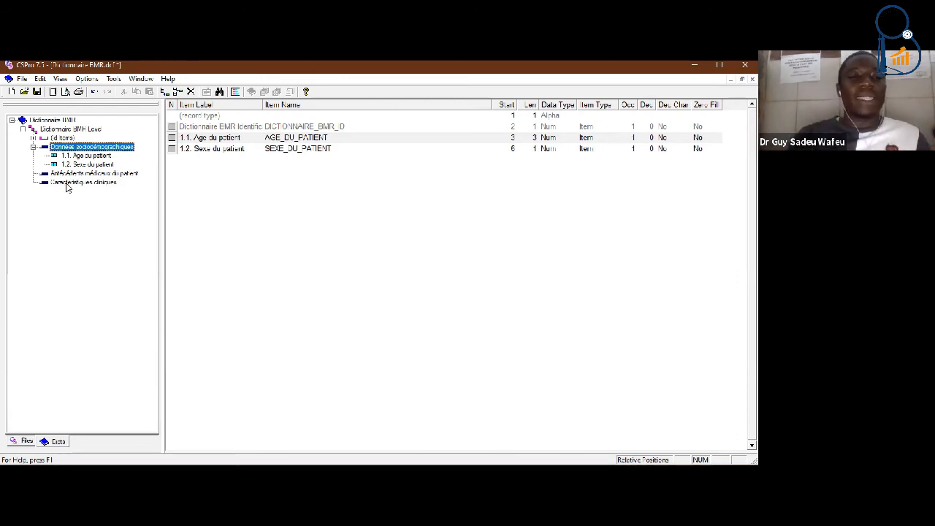
# - Add an item labelled "Motif de consultation" under Caractéristiques cliniques with the proposed name MOTIF_DE_CONSULTATION
pyautogui.click(65, 183)
pyautogui.rightClick(65, 183)
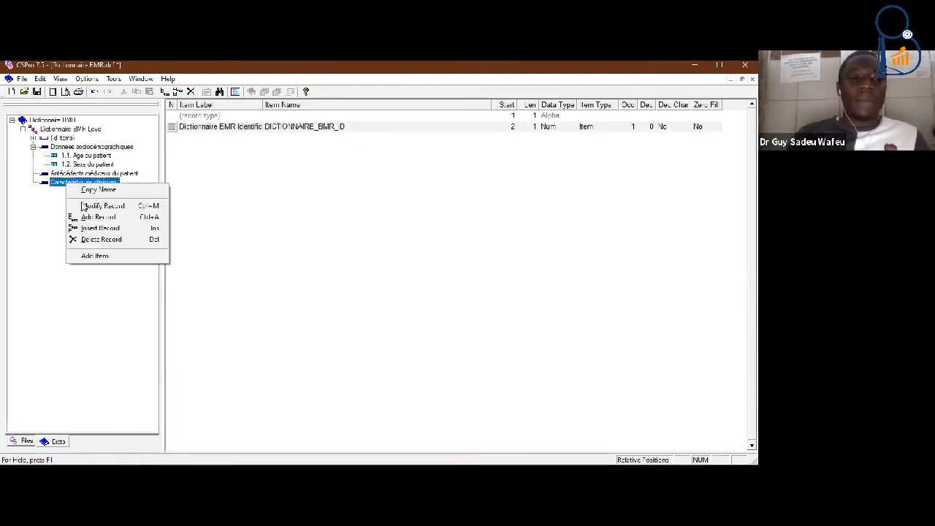
pyautogui.click(106, 259)
pyautogui.write('Motif de consultaion')
pyautogui.press('BackSpace')
pyautogui.press('BackSpace')
pyautogui.press('BackSpace')
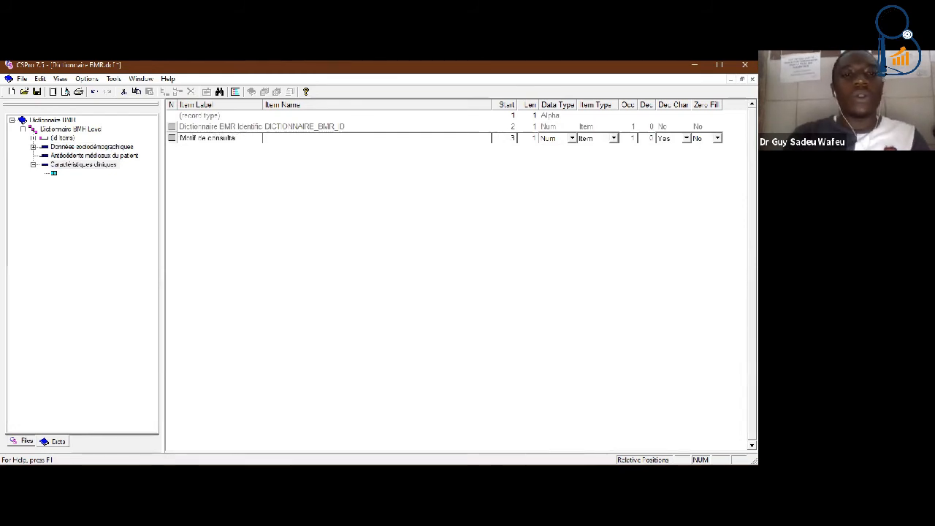
pyautogui.press('Tab')
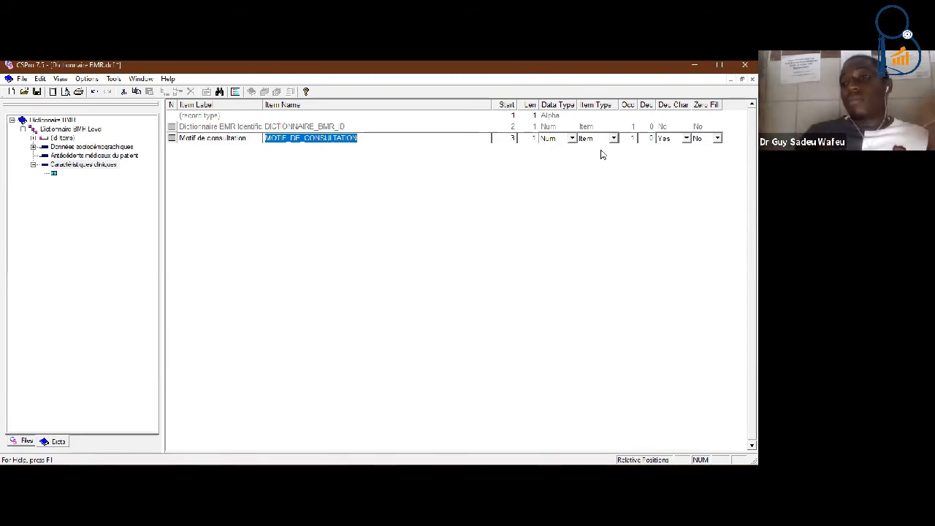
# - Complete Motif de consultation with length 1, Num, Item, 1 occurrence and 0 decimals
pyautogui.press('Return')
pyautogui.press('Return')
pyautogui.press('Return')
pyautogui.press('Return')
pyautogui.press('Return')
pyautogui.press('Return')
pyautogui.press('Return')
pyautogui.press('Return')
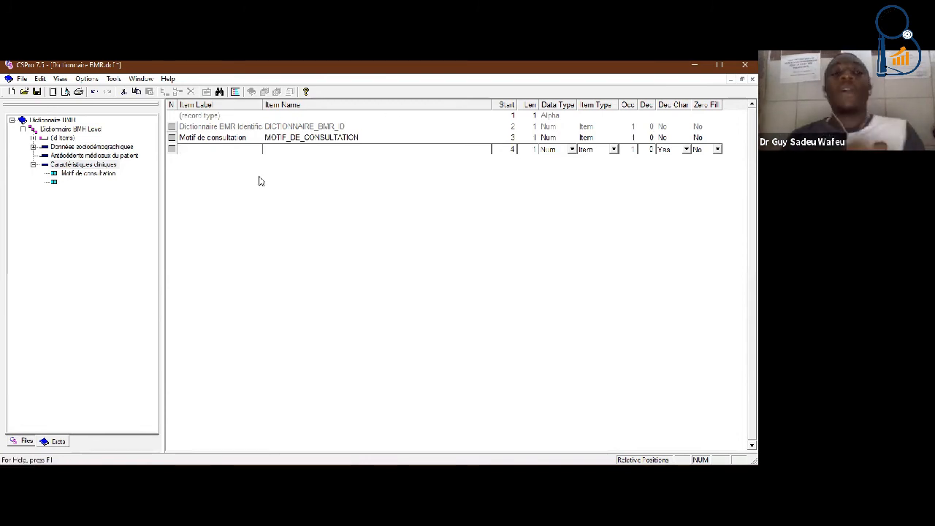
# - Add the item "Poids (kg)" named POIDS_KG with length 5, Num, 1 decimal, decimal character Yes and no zero fill
pyautogui.write('Poids (kg')
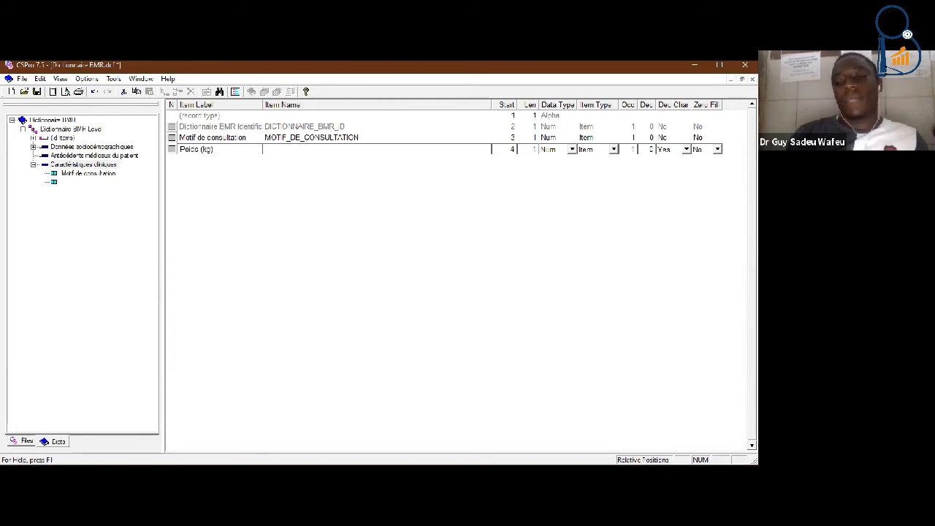
pyautogui.press('Return')
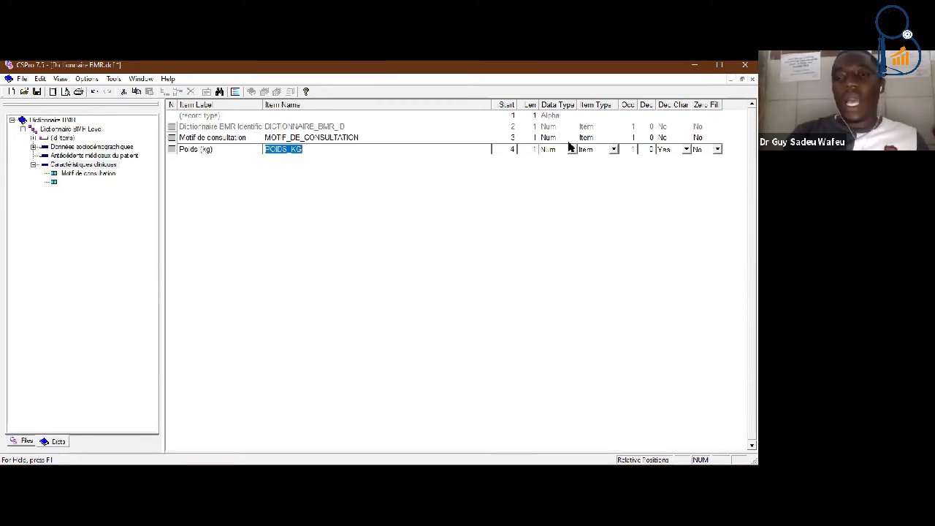
pyautogui.press('Return')
pyautogui.write('5')
pyautogui.press('Return')
pyautogui.press('Return')
pyautogui.press('Return')
pyautogui.write('1')
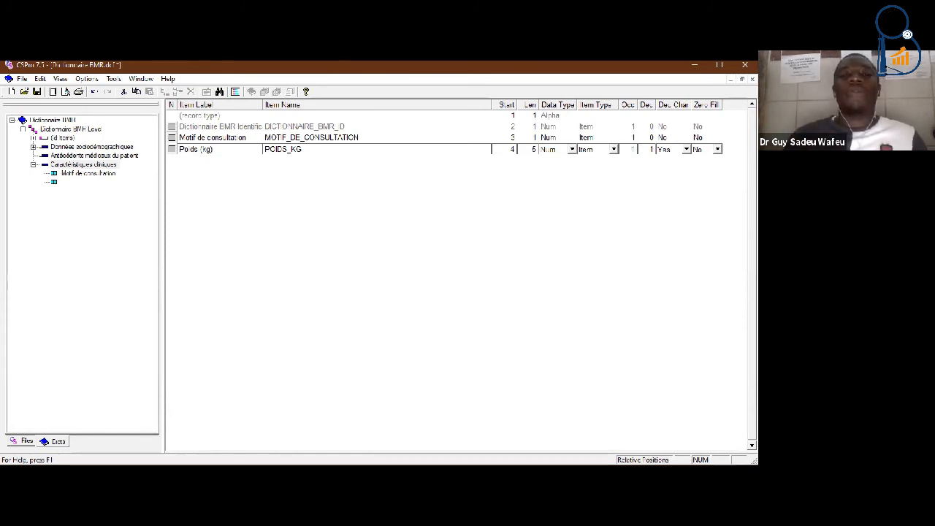
pyautogui.press('Return')
pyautogui.press('Return')
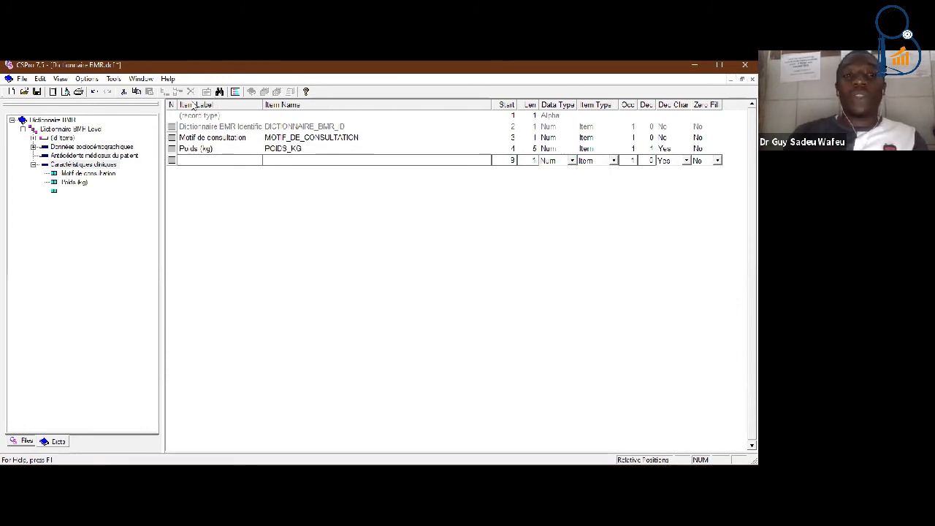
# - Add the item "Taille" named TAILLE with length 4, Num, 2 decimals, decimal character Yes and no zero fill
pyautogui.write('Taille')
pyautogui.press('Return')
pyautogui.press('Return')
pyautogui.press('Return')
pyautogui.write('4')
pyautogui.press('Return')
pyautogui.press('Return')
pyautogui.press('Return')
pyautogui.press('Return')
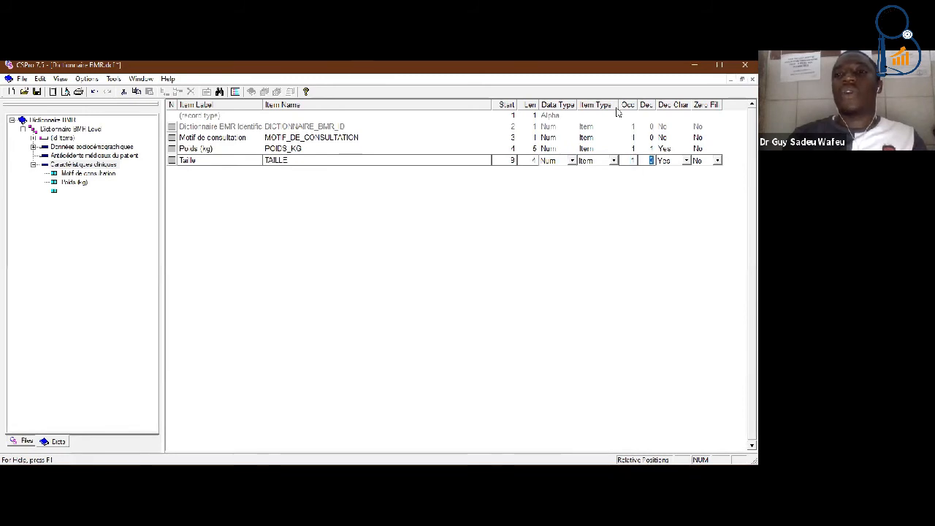
pyautogui.write('2')
pyautogui.press('Return')
pyautogui.press('Return')
pyautogui.press('Return')
# - Add the item "IMC" named IMC with length 5, Num, 2 decimals, decimal character Yes and no zero fill, and end item entry
pyautogui.press('capslock')
pyautogui.write('IMC')
pyautogui.press('Return')
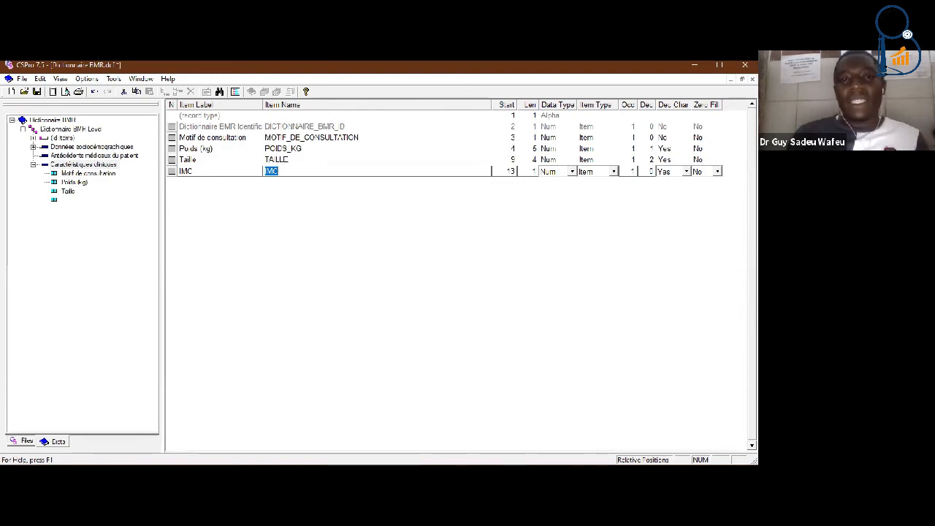
pyautogui.press('Tab')
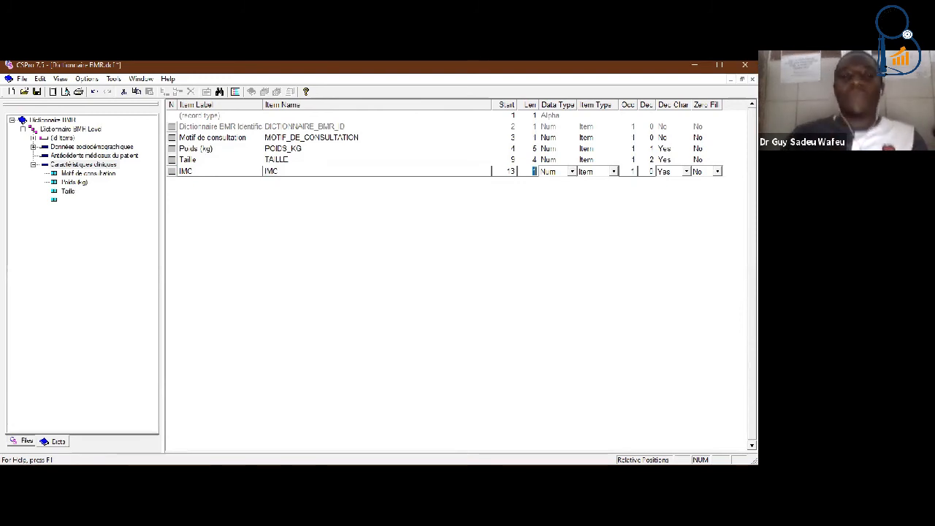
pyautogui.write('65')
pyautogui.press('BackSpace')
pyautogui.press('Tab')
pyautogui.press('Tab')
pyautogui.press('Tab')
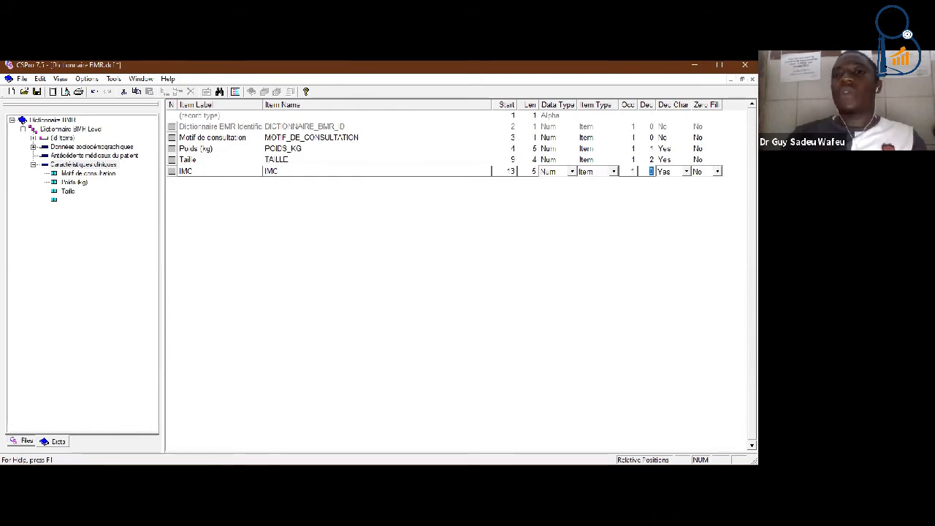
pyautogui.press('Tab')
pyautogui.press('Tab')
pyautogui.press('Tab')
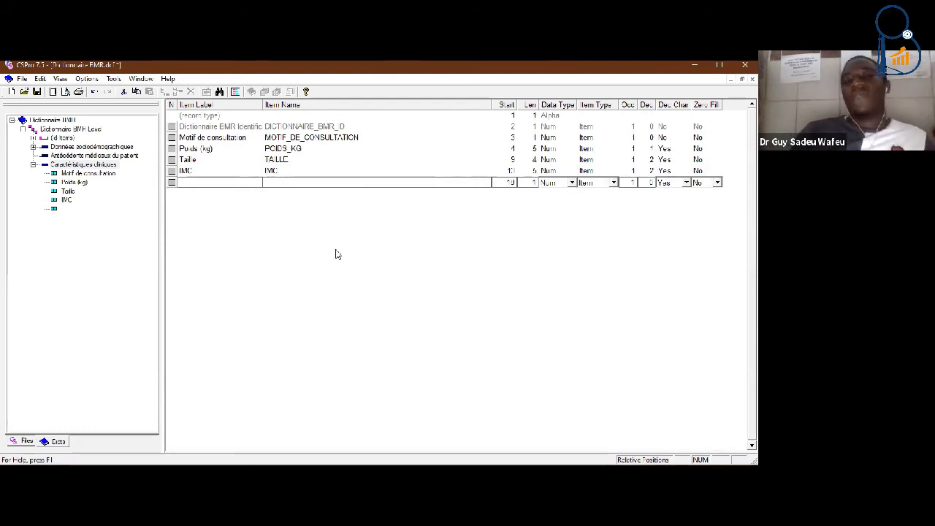
pyautogui.press('Escape')
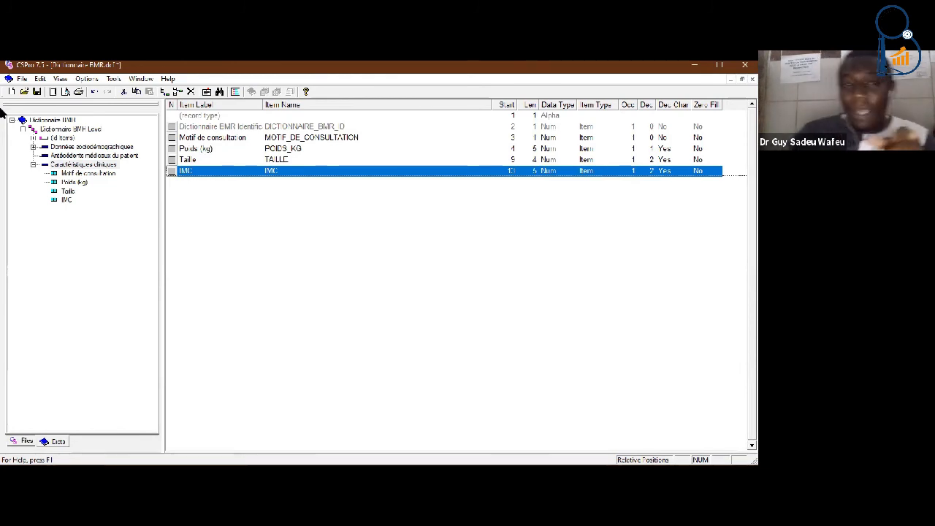
pyautogui.click(82, 175)
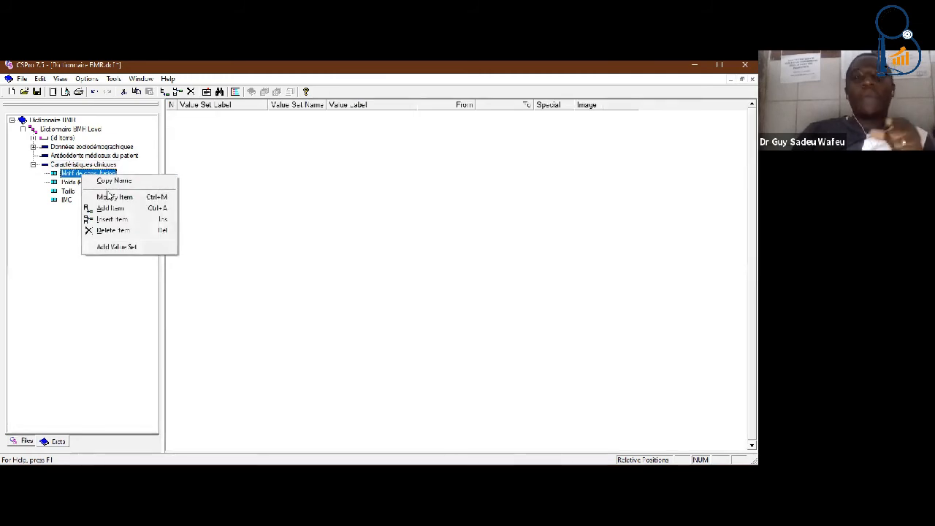
pyautogui.click(110, 196)
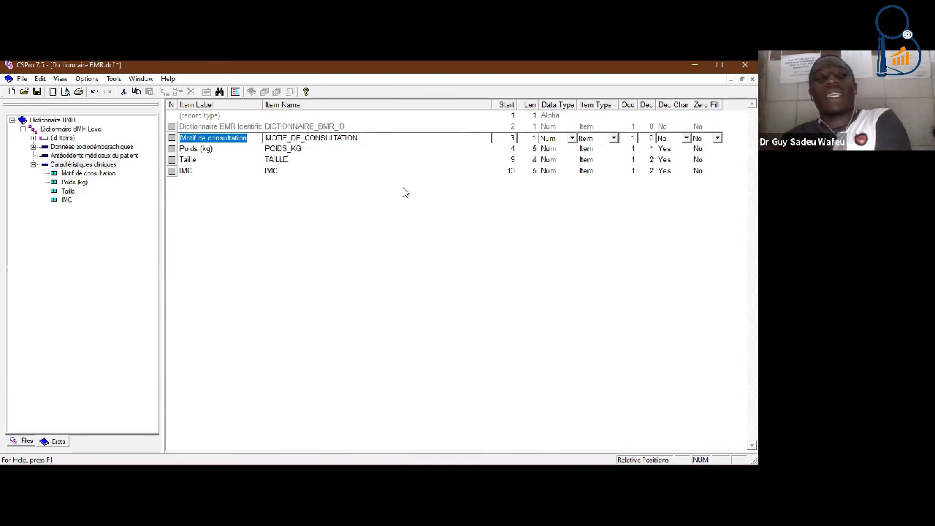
pyautogui.click(310, 226)
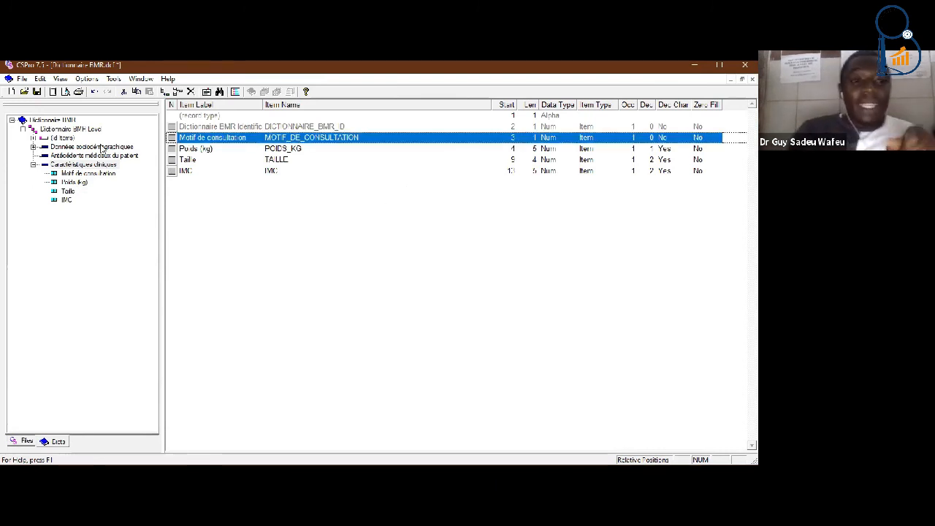
pyautogui.click(102, 174)
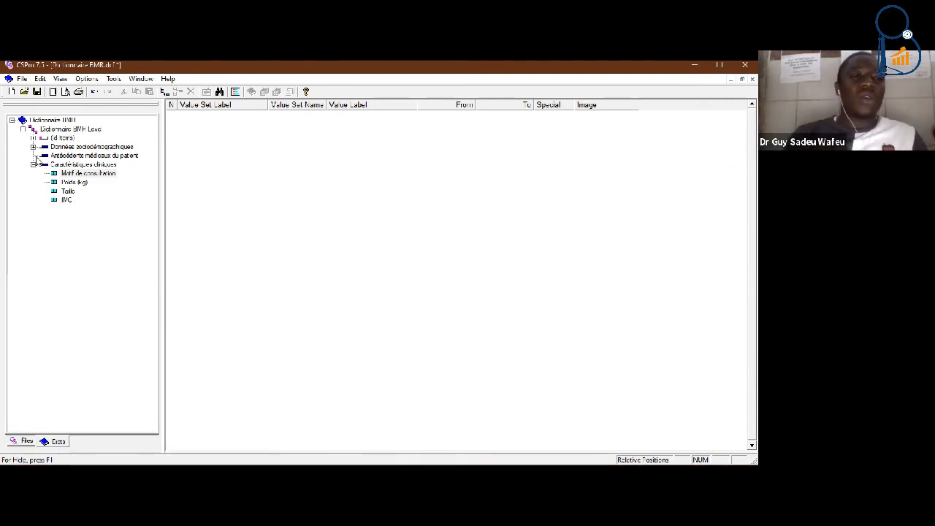
# - Add a value set to 1.2. Sexe du patient under Données sociodémographiques, keeping the proposed label and the name SEXE_DU_PATIENT_VS1
pyautogui.click(33, 146)
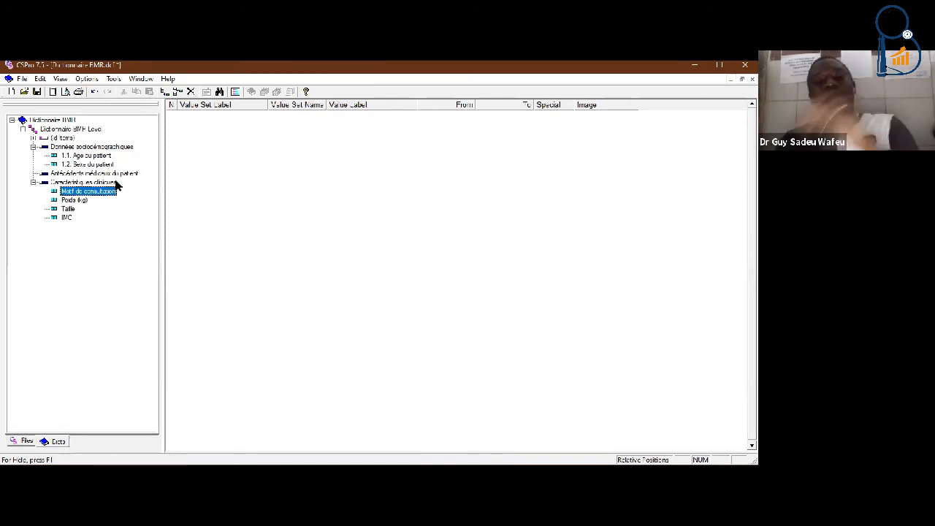
pyautogui.rightClick(88, 165)
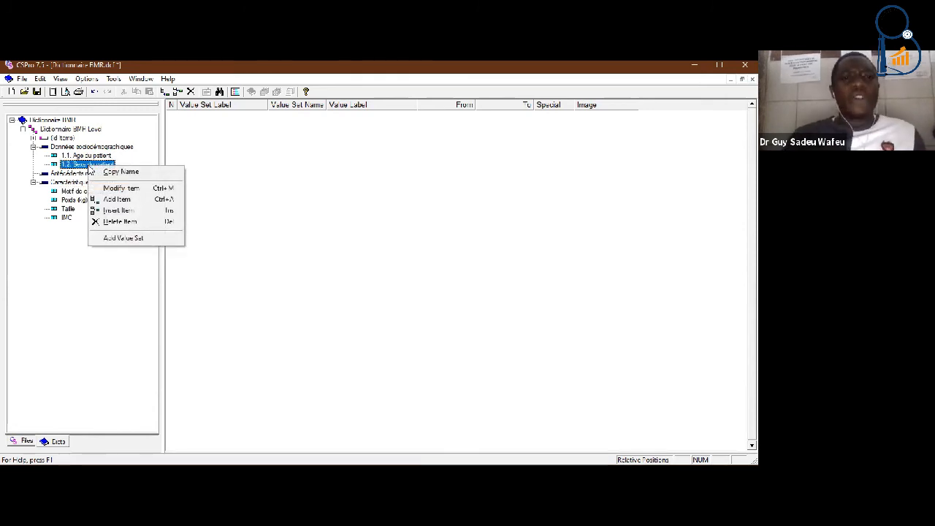
pyautogui.click(134, 240)
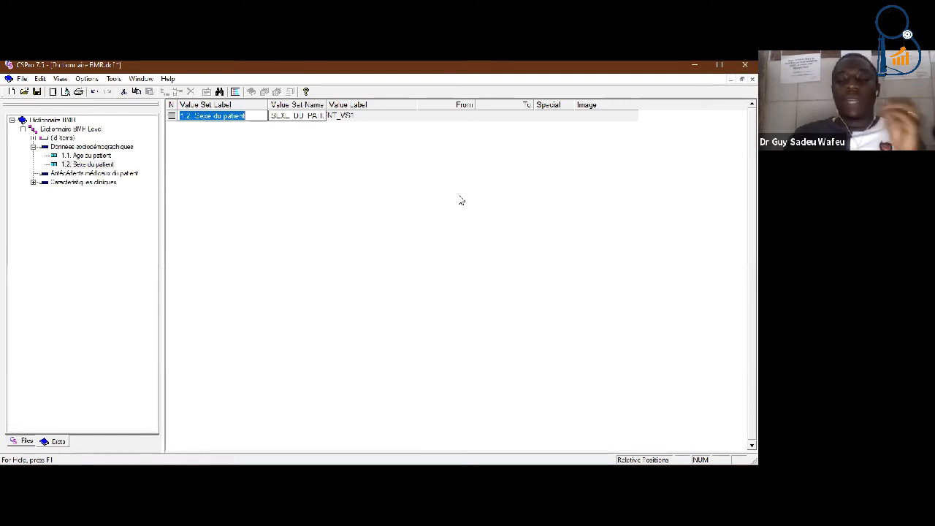
pyautogui.press('Tab')
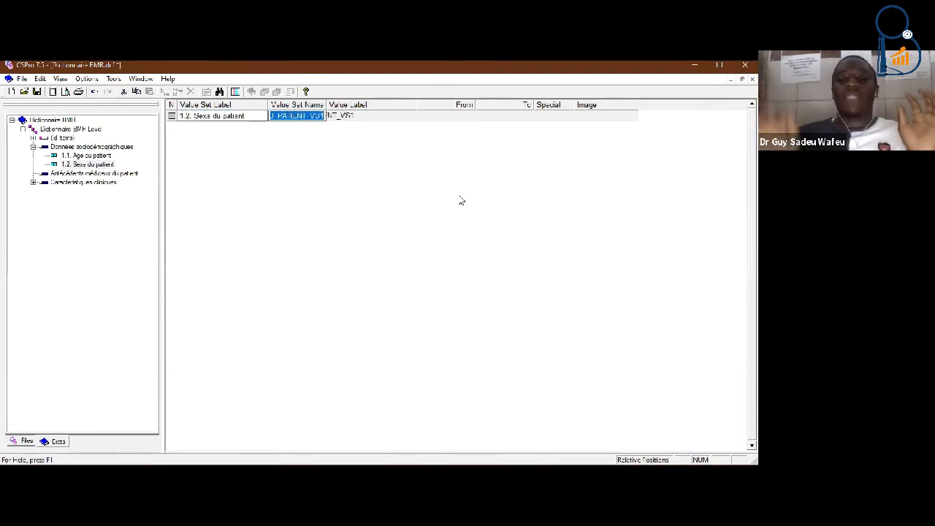
pyautogui.press('Tab')
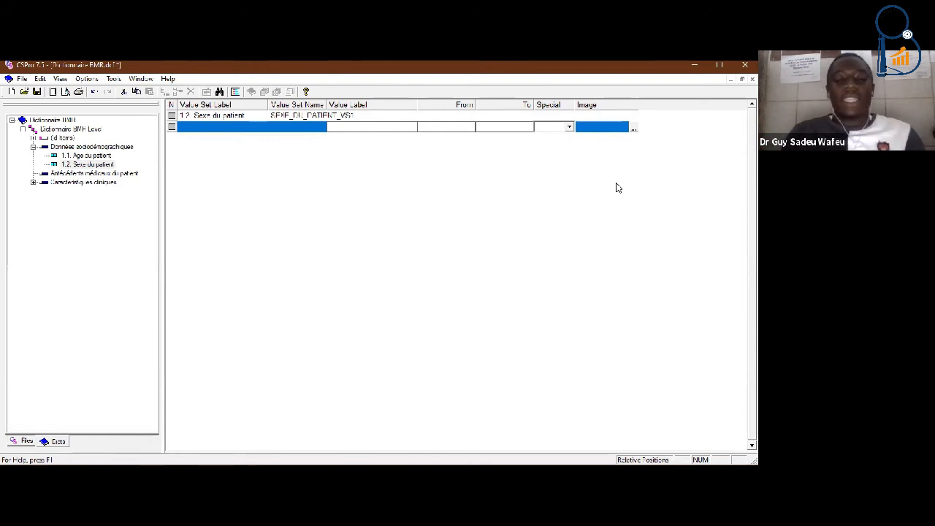
# - Add the value Masculin with code 1 to the Sexe du patient value set
pyautogui.write('Masculin')
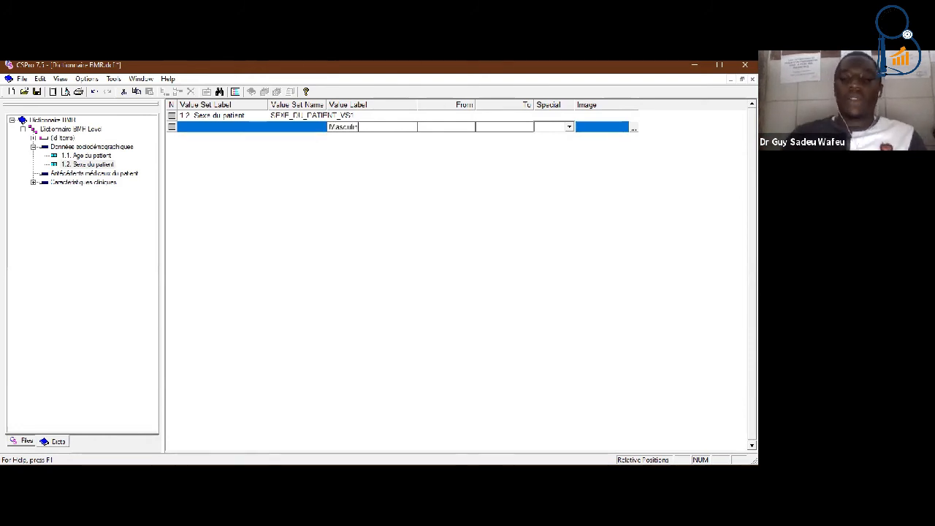
pyautogui.press('Tab')
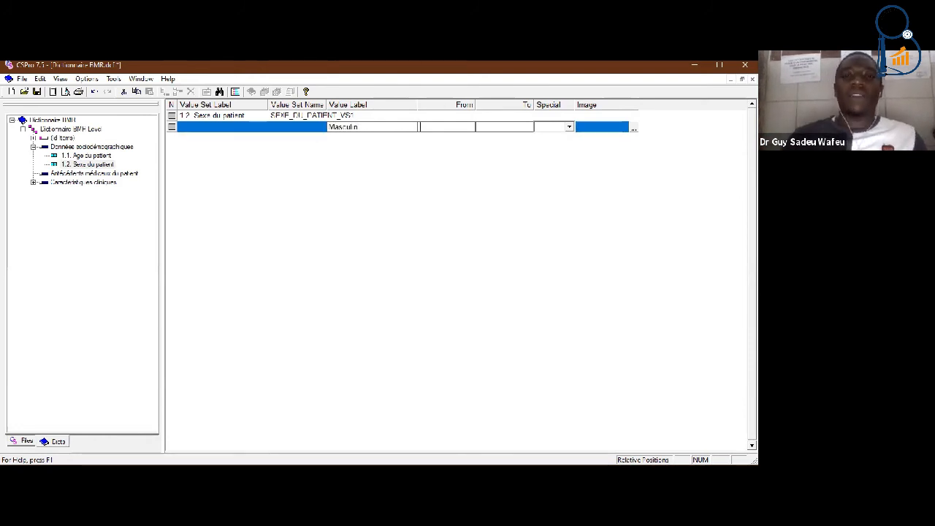
pyautogui.write('1')
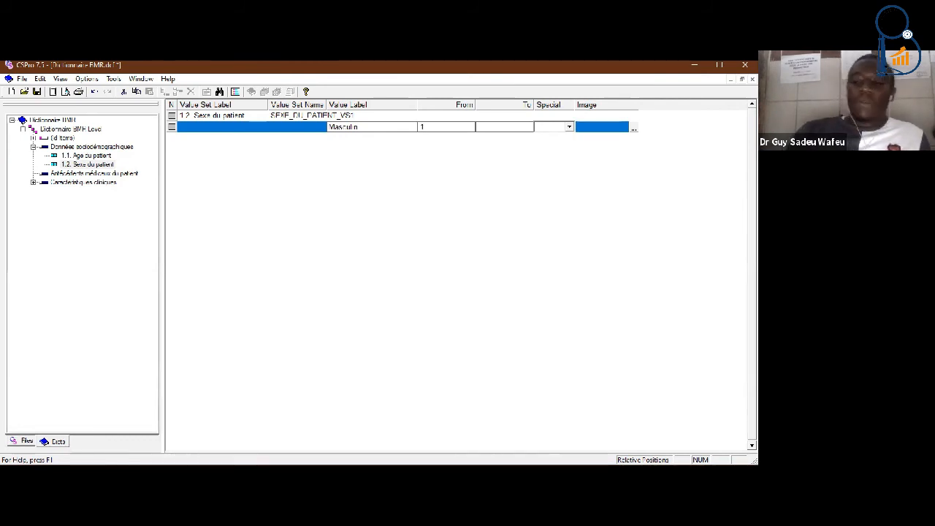
pyautogui.press('Return')
pyautogui.press('Return')
pyautogui.press('Return')
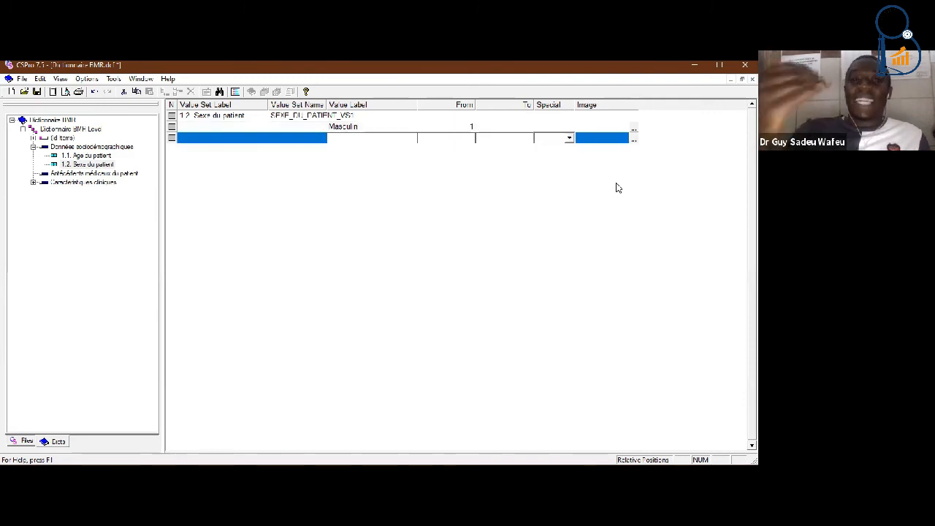
# - Add the value Féminin with code 2 to the Sexe du patient value set and end value entry
pyautogui.write('Féminin')
pyautogui.press('Return')
pyautogui.write('2')
pyautogui.press('Return')
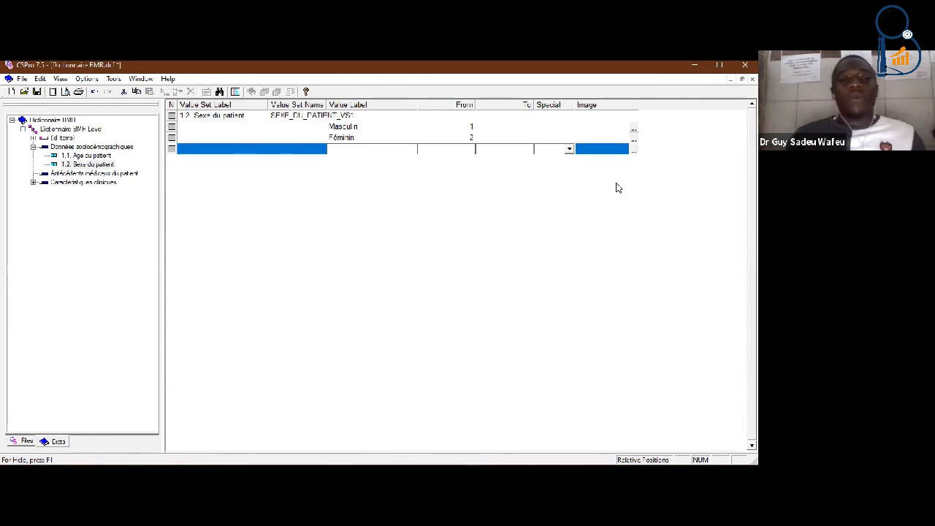
pyautogui.press('Escape')
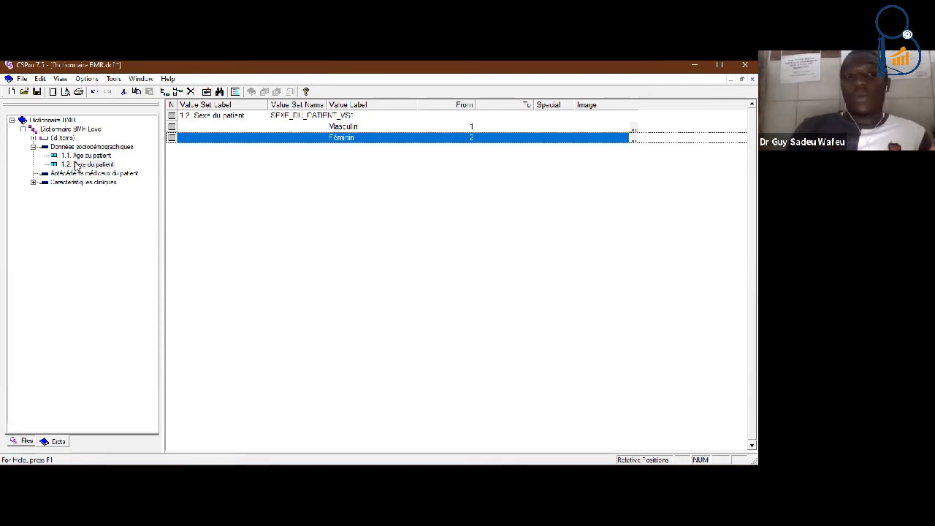
# - Add a value set to Motif de consultation under Caractéristiques cliniques, keeping the proposed label and the name MOTIF_DE_CONSULTATION_VS1
pyautogui.click(33, 183)
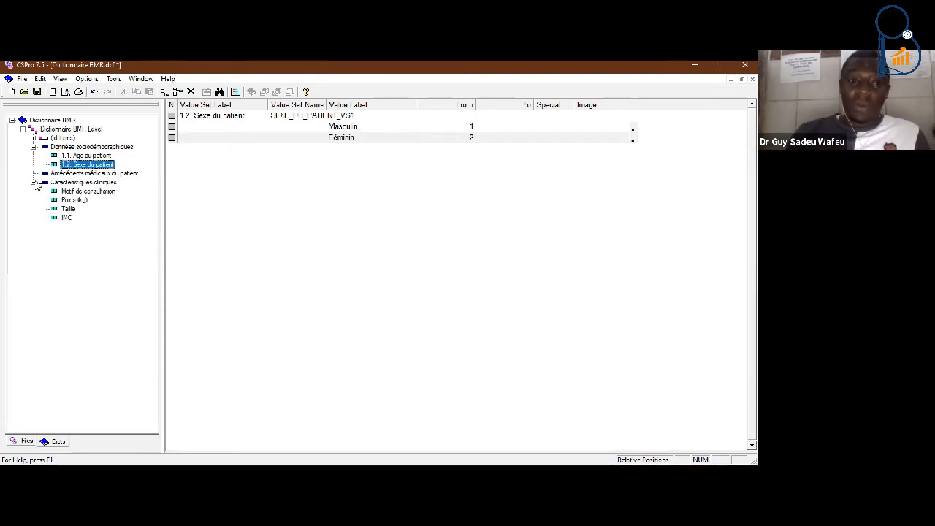
pyautogui.click(65, 192)
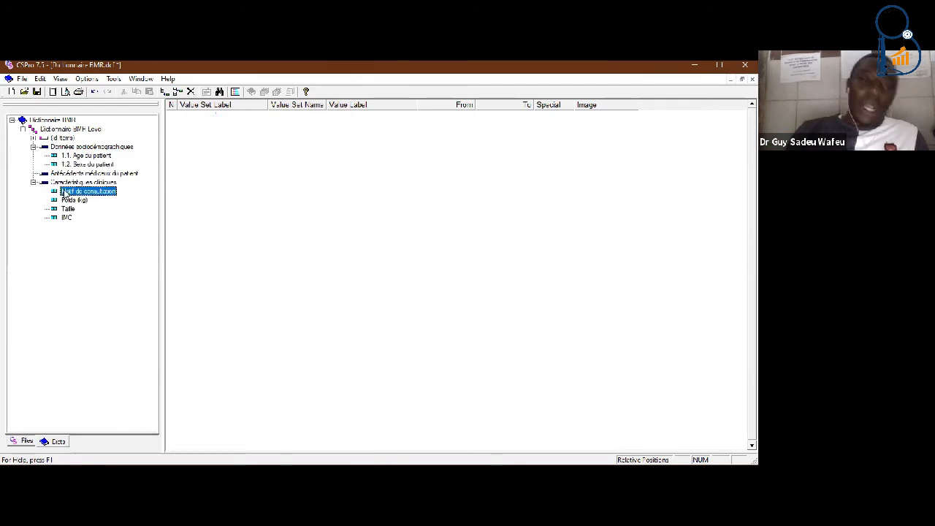
pyautogui.rightClick(65, 192)
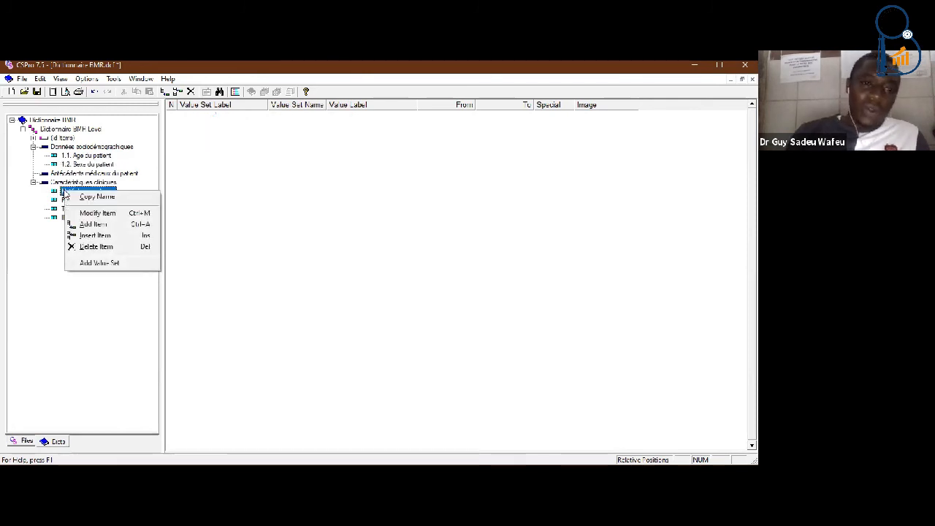
pyautogui.click(98, 262)
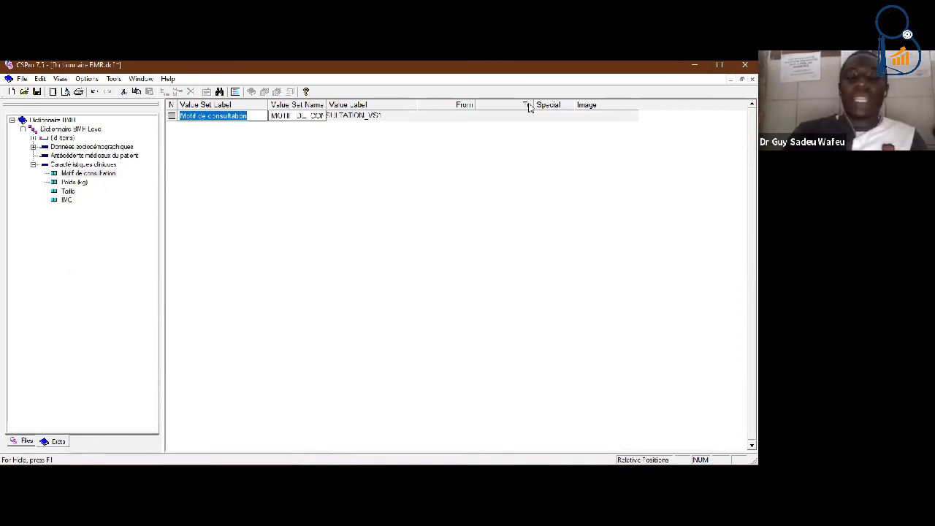
pyautogui.press('Return')
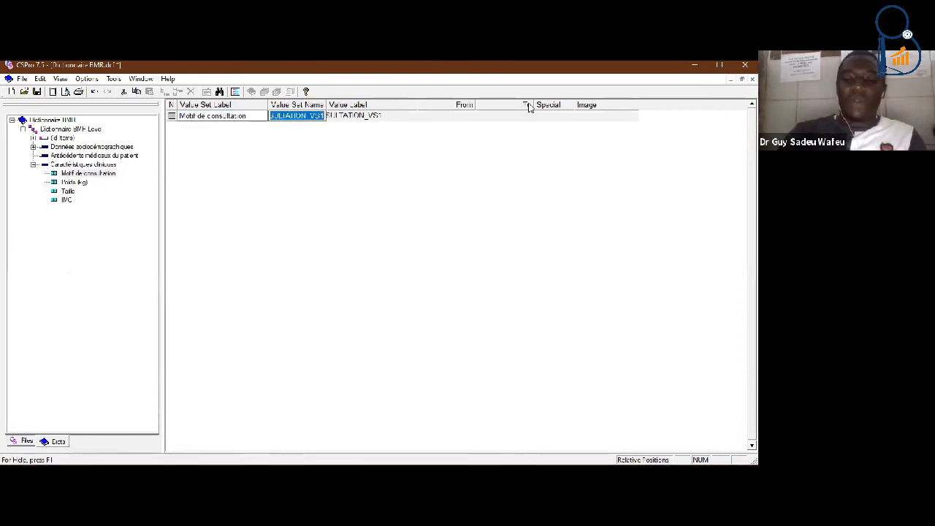
pyautogui.press('Return')
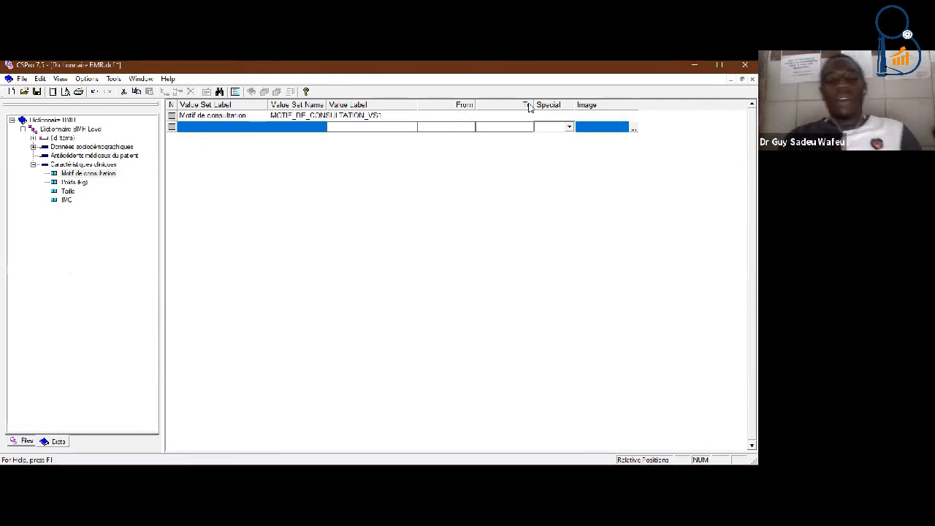
# - Add the values Douleur with code 1 and Saignement with code 2 to the Motif de consultation value set, and end value entry
pyautogui.write('Douleur')
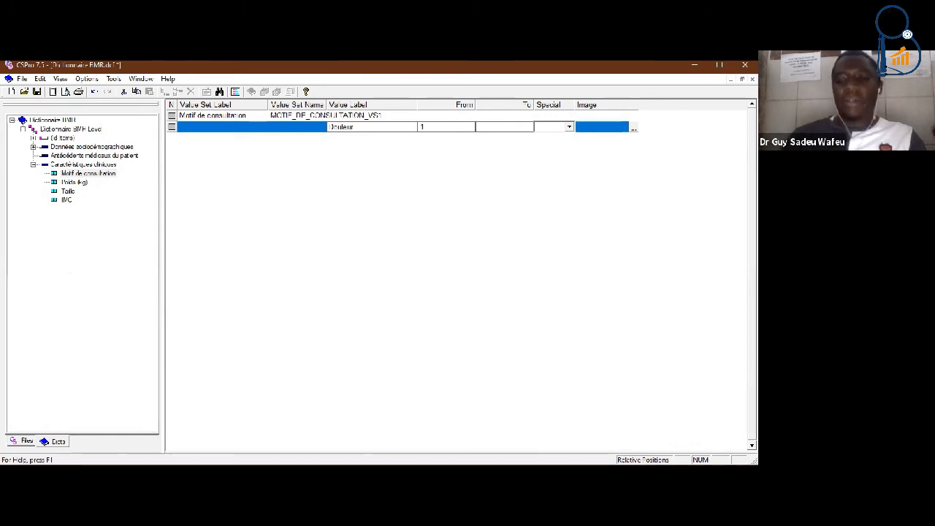
pyautogui.press('Return')
pyautogui.press('Return')
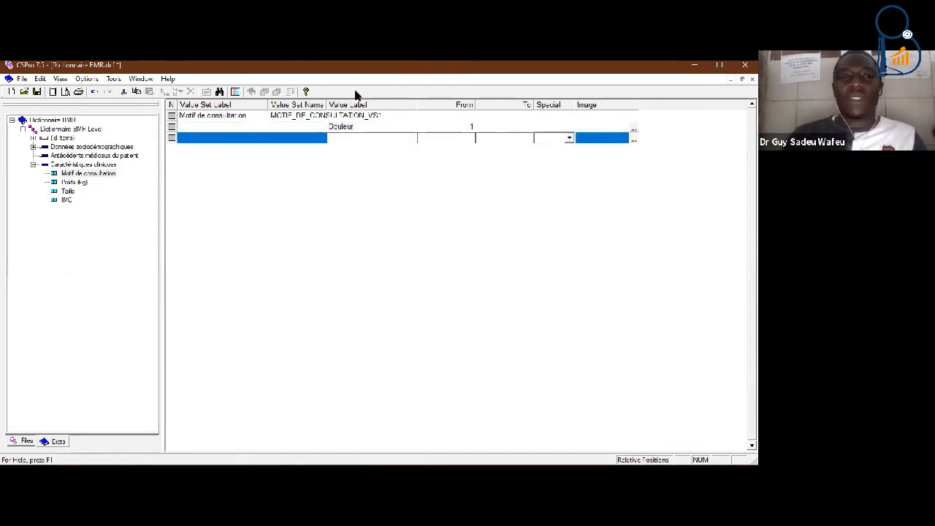
pyautogui.write('Saignement')
pyautogui.press('Return')
pyautogui.press('Return')
pyautogui.press('Return')
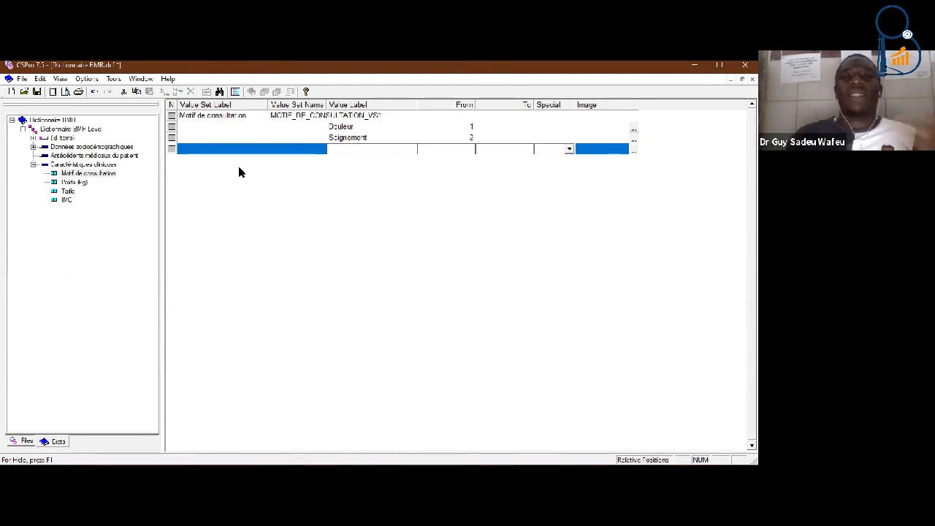
pyautogui.click(296, 233)
pyautogui.press('Escape')
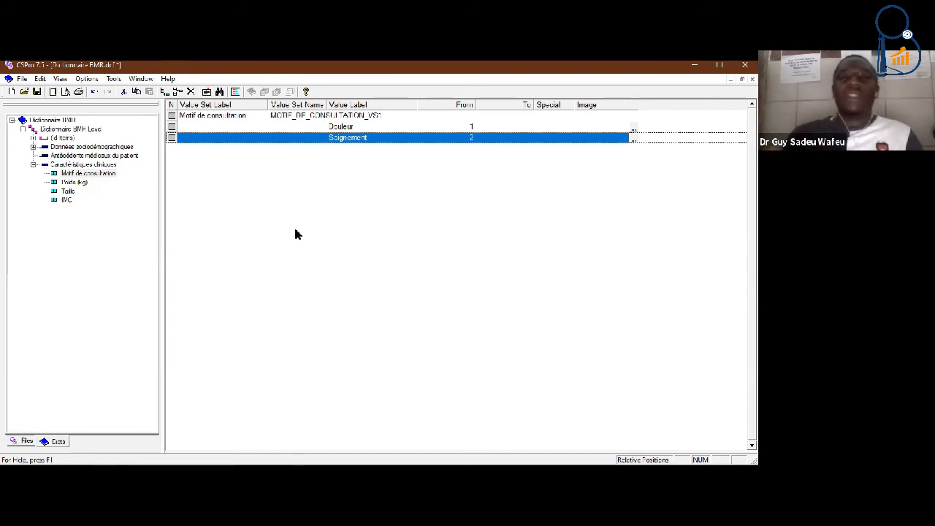
# - Add the value Vomissement with code 3 after Saignement in the Motif de consultation value set, leaving its To value empty
pyautogui.rightClick(346, 142)
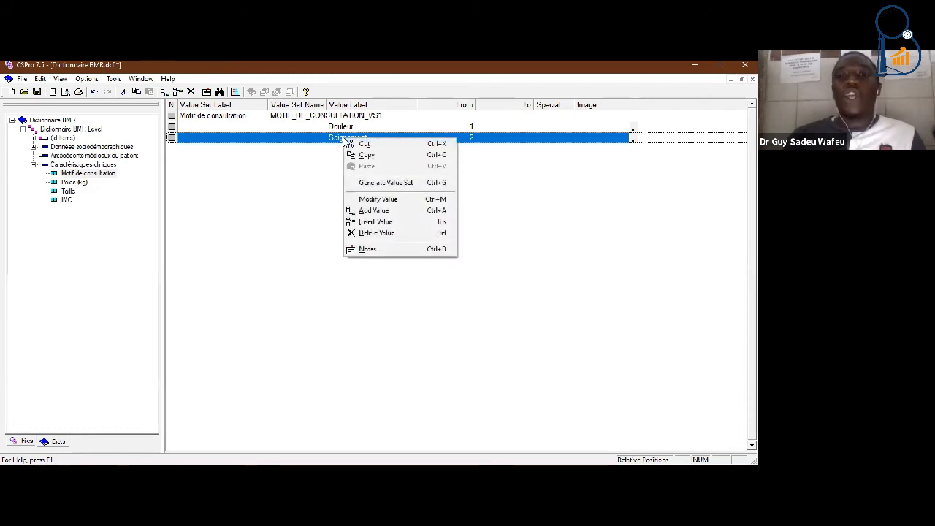
pyautogui.click(366, 213)
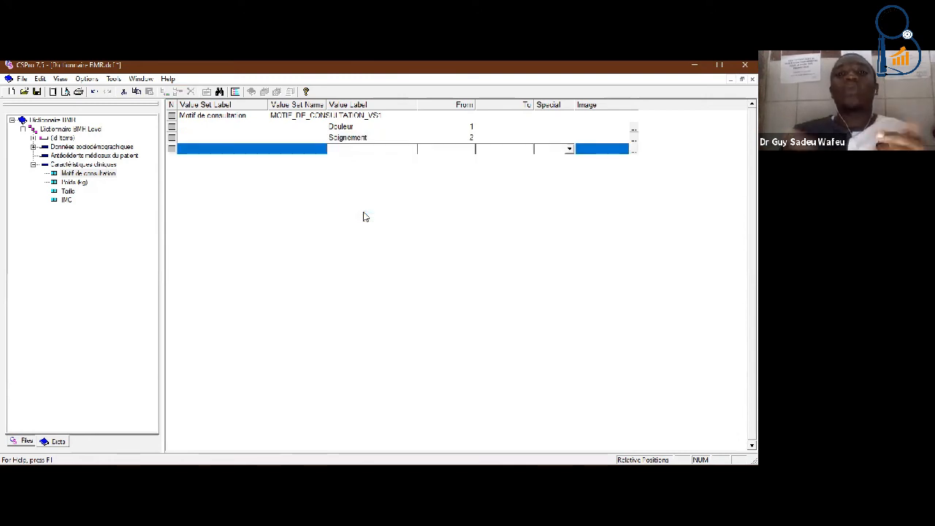
pyautogui.write('Vomissement')
pyautogui.press('Tab')
pyautogui.press('Tab')
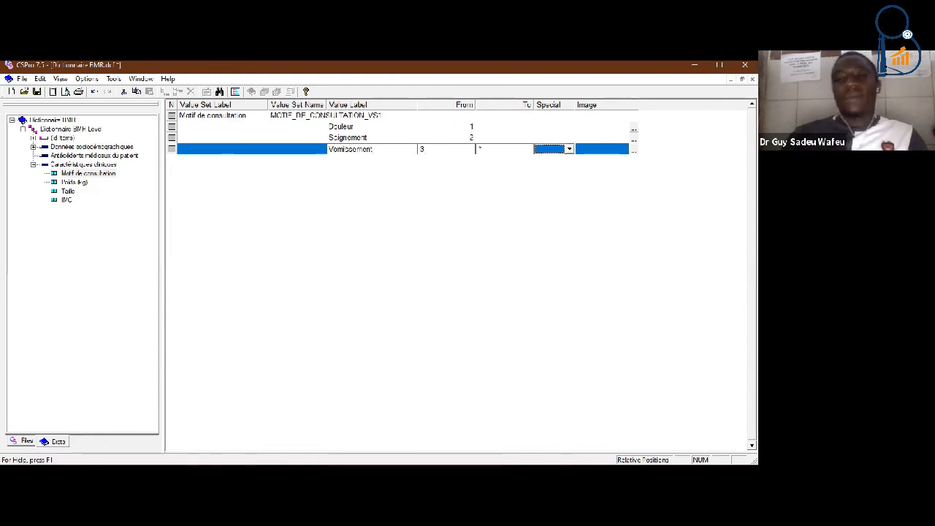
pyautogui.press('Return')
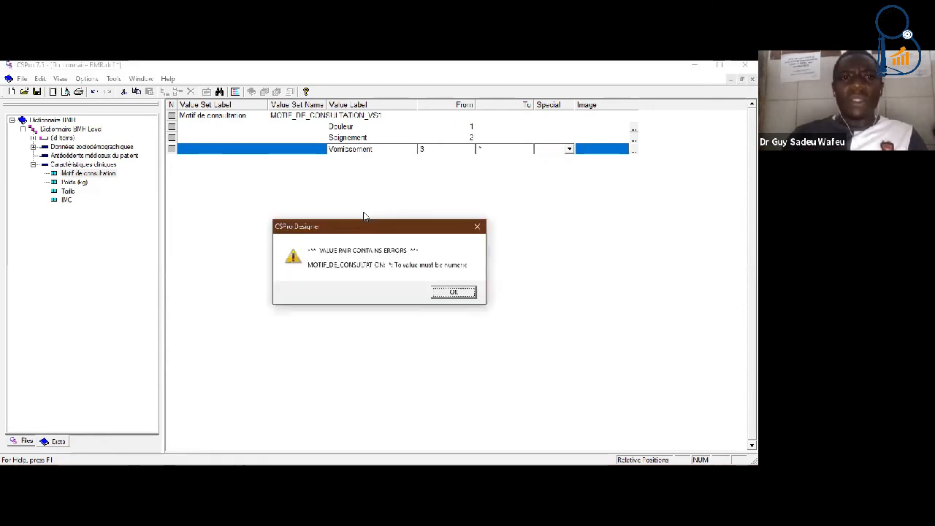
pyautogui.click(460, 291)
pyautogui.press('BackSpace')
pyautogui.press('Return')
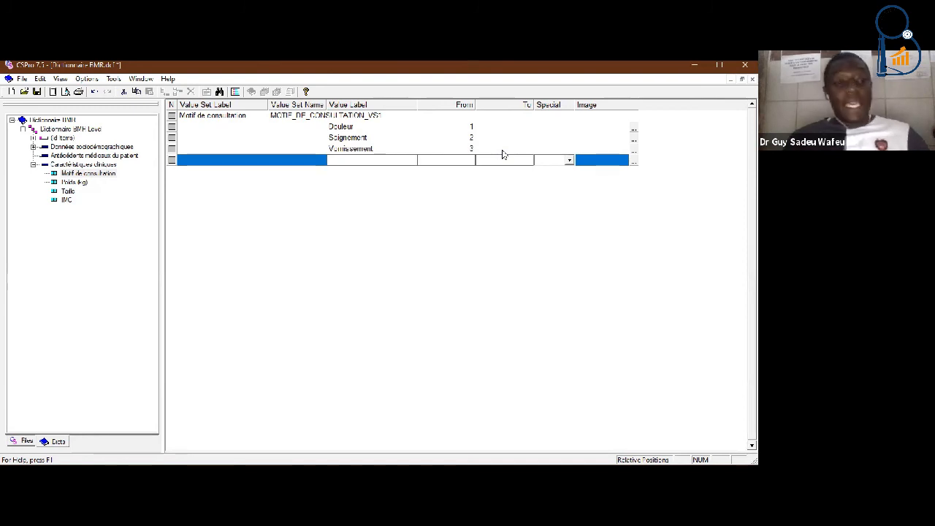
pyautogui.press('Escape')
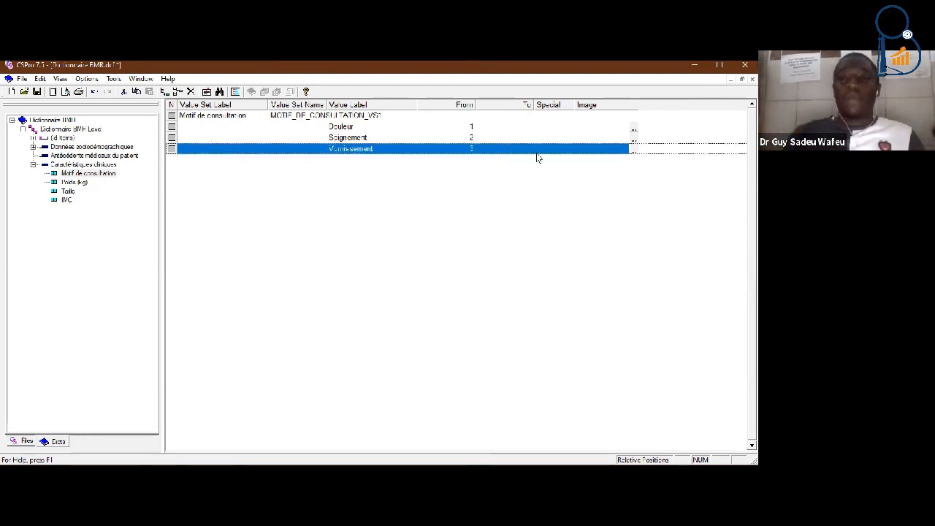
pyautogui.rightClick(345, 150)
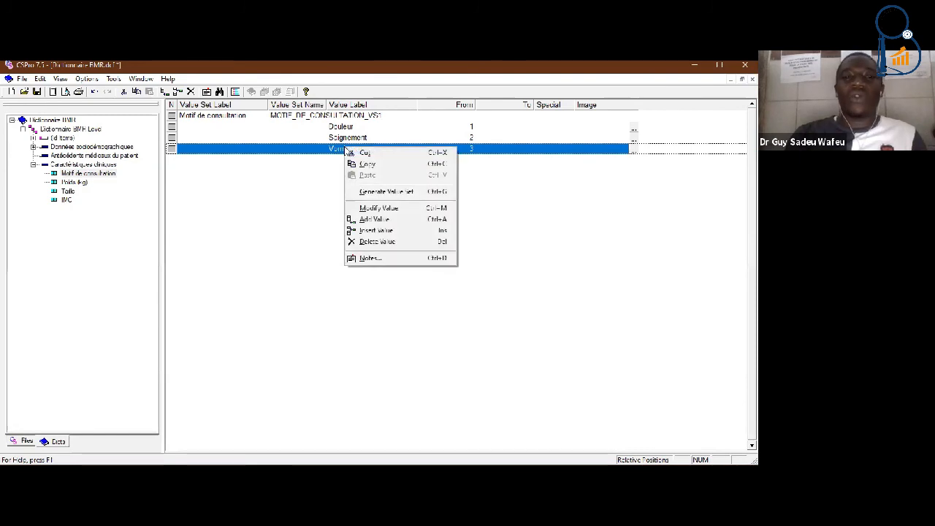
pyautogui.click(372, 230)
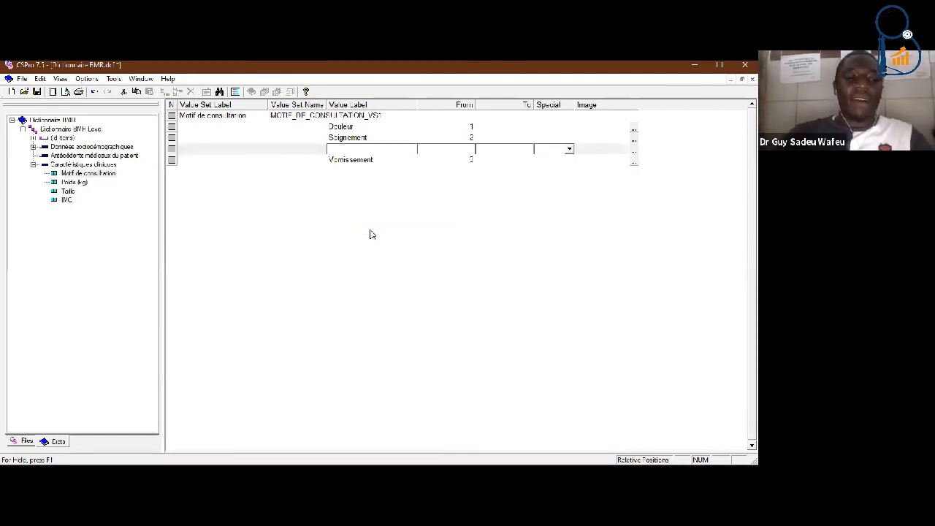
pyautogui.press('Escape')
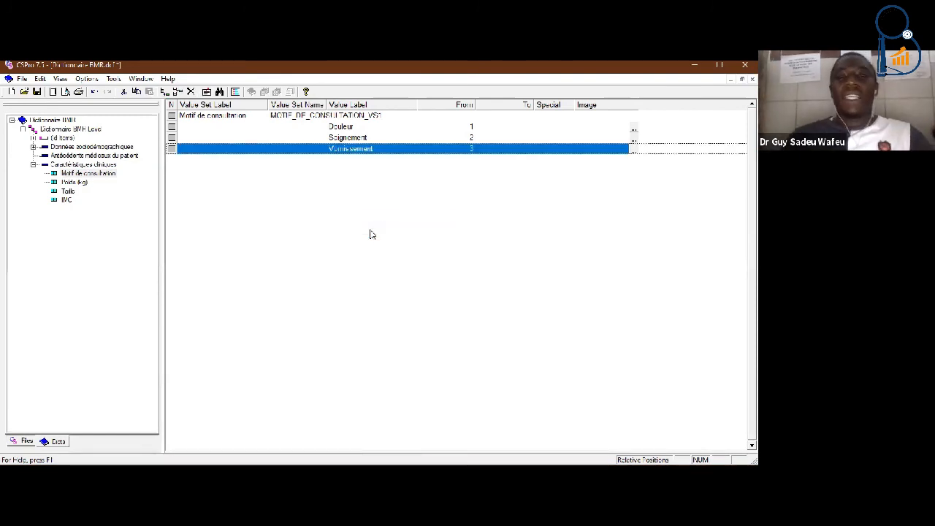
# - Delete the value Saignement from the Motif de consultation value set
pyautogui.rightClick(352, 138)
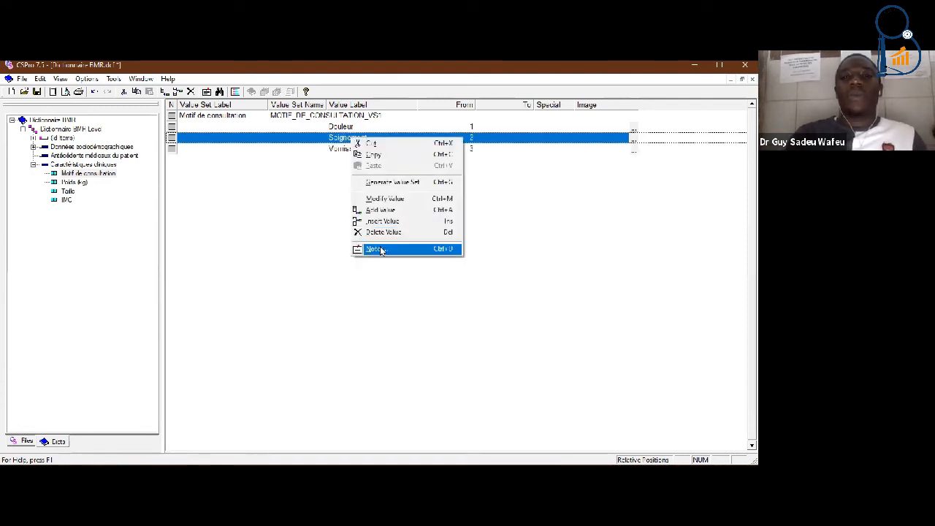
pyautogui.click(383, 233)
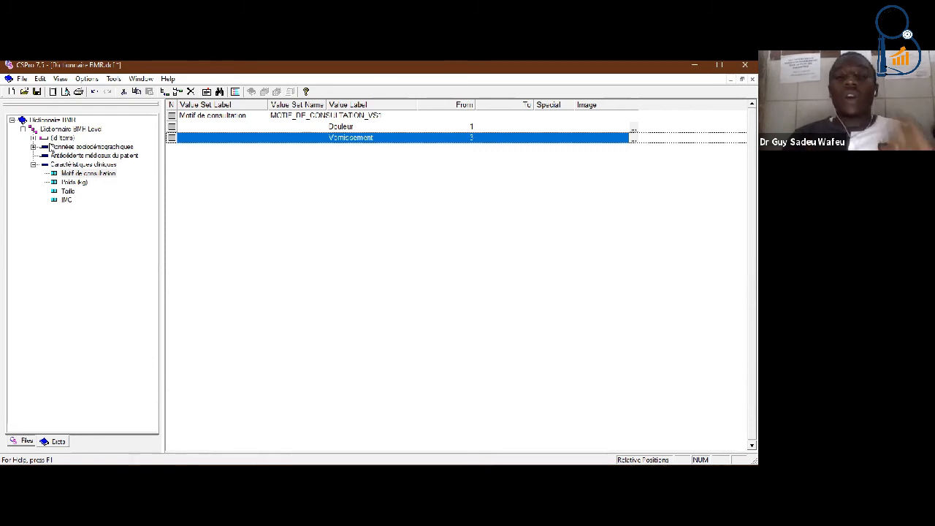
# - View the Sexe du patient value set under Données sociodémographiques, and return to the Motif de consultation value set
pyautogui.click(34, 147)
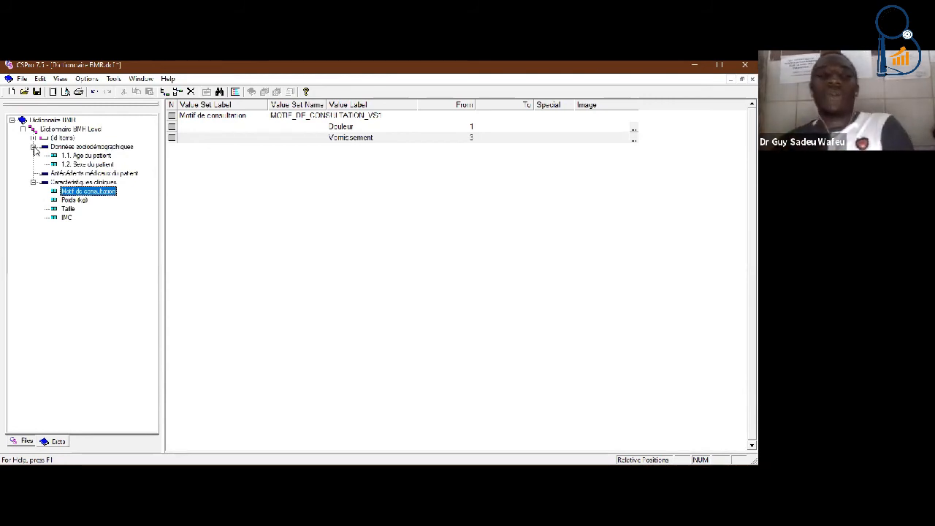
pyautogui.click(77, 164)
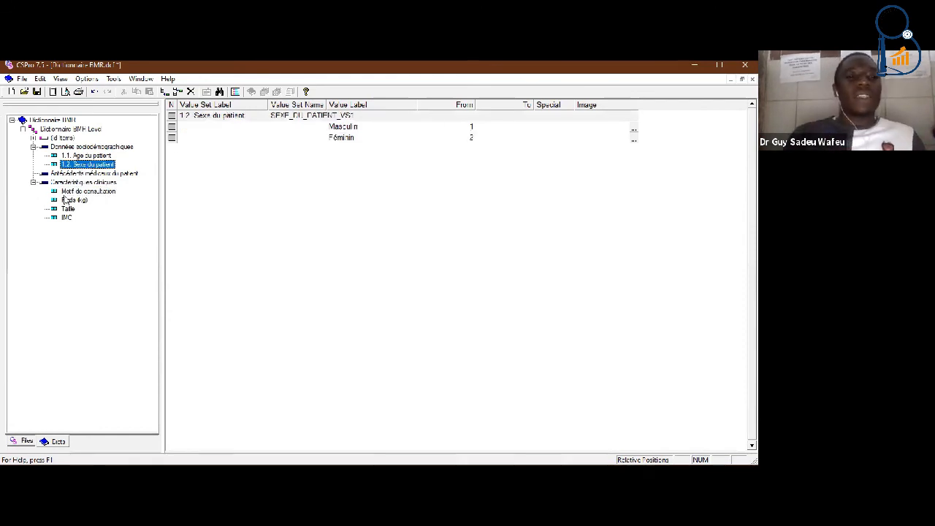
pyautogui.click(91, 193)
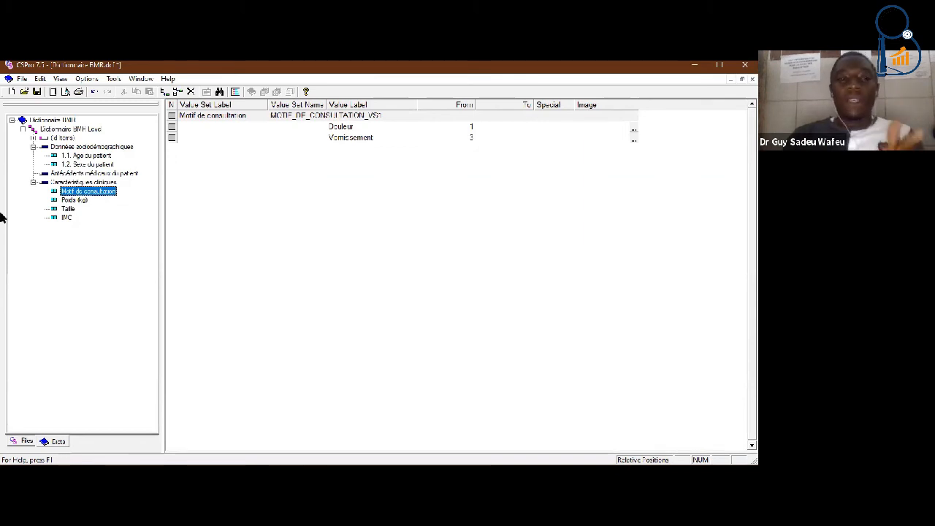
# - Add an item labelled HTA to the record Antécédents médicaux du patient, keeping the proposed name and the default numeric settings
pyautogui.rightClick(80, 177)
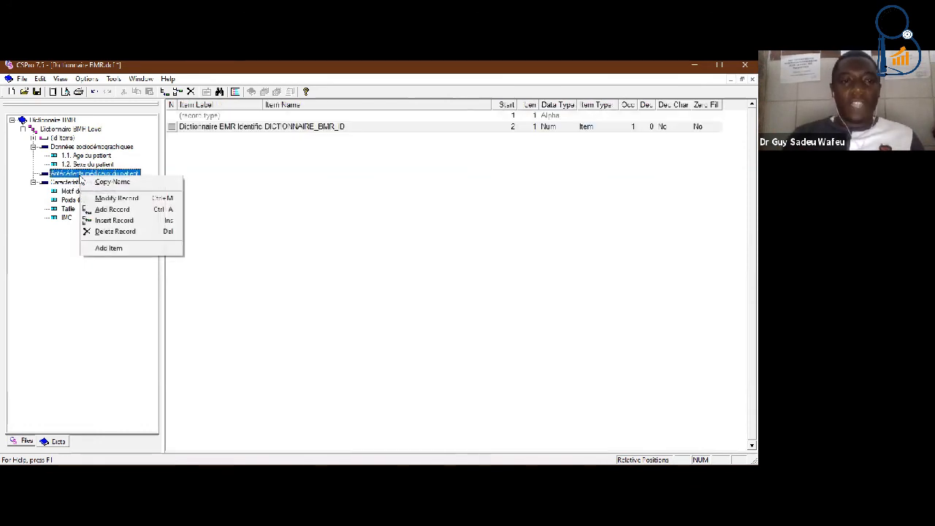
pyautogui.click(109, 249)
pyautogui.press('capslock')
pyautogui.write('HTA')
pyautogui.press('Tab')
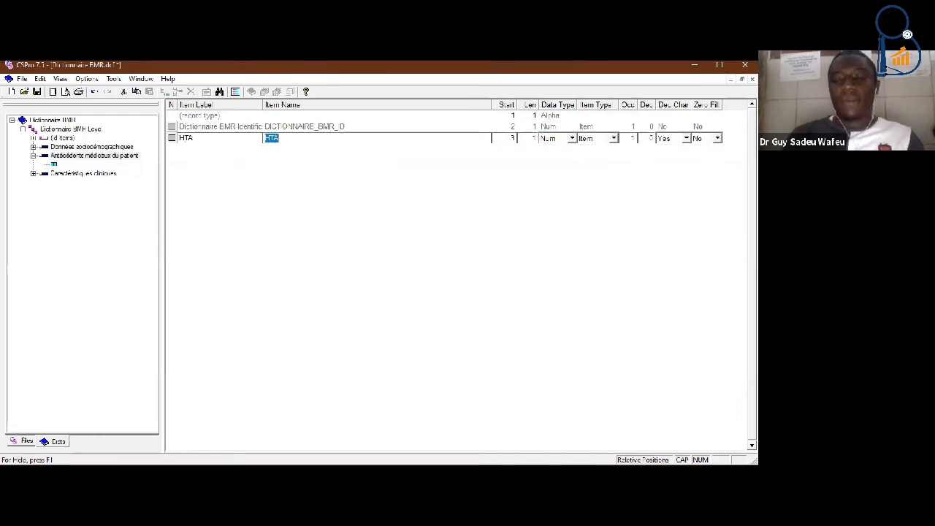
pyautogui.press('Tab')
pyautogui.press('Tab')
pyautogui.press('Tab')
pyautogui.press('Tab')
pyautogui.press('Tab')
pyautogui.press('Tab')
pyautogui.press('Tab')
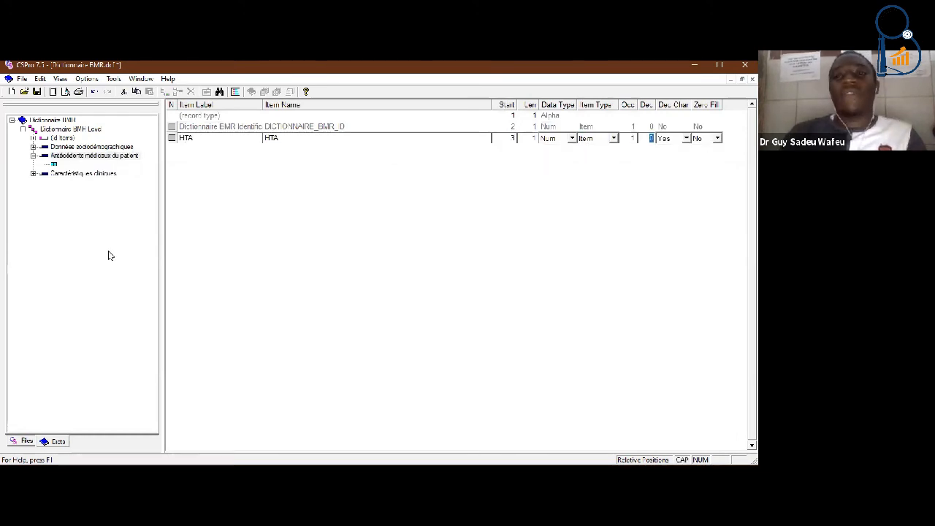
pyautogui.press('Tab')
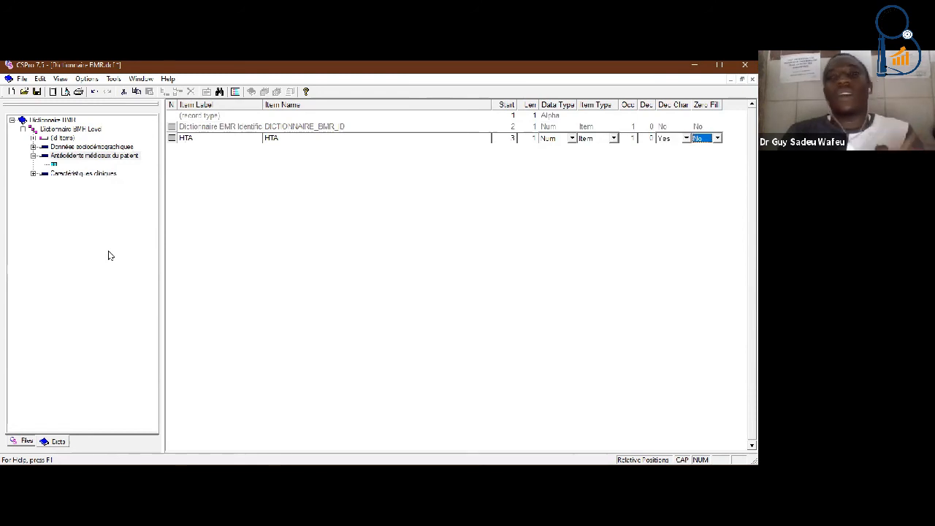
pyautogui.press('Return')
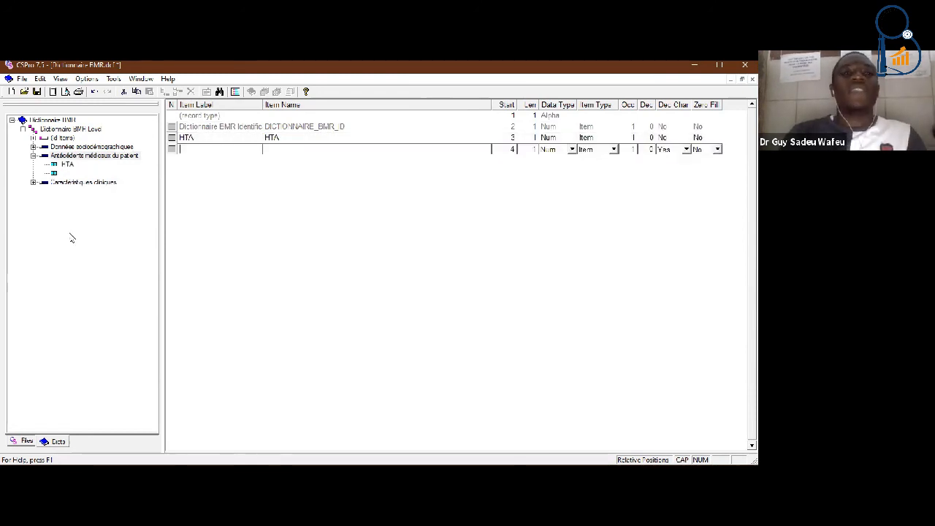
# - Add an item labelled Diabète after HTA, keeping the proposed name DIABETE and the default settings
pyautogui.press('Tab')
pyautogui.press('BackSpace')
pyautogui.hotkey('shift', 'Tab')
pyautogui.press('BackSpace')
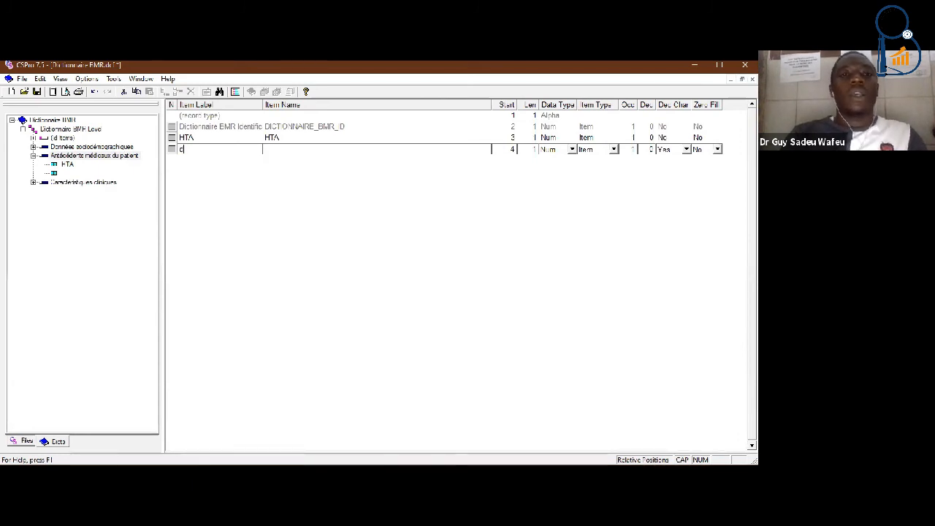
pyautogui.write('Diabè')
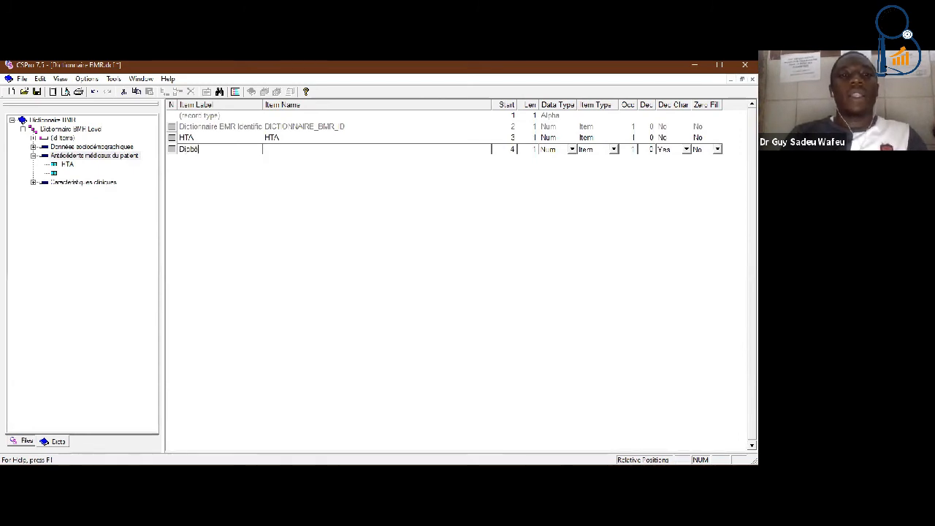
pyautogui.write('te')
pyautogui.press('Tab')
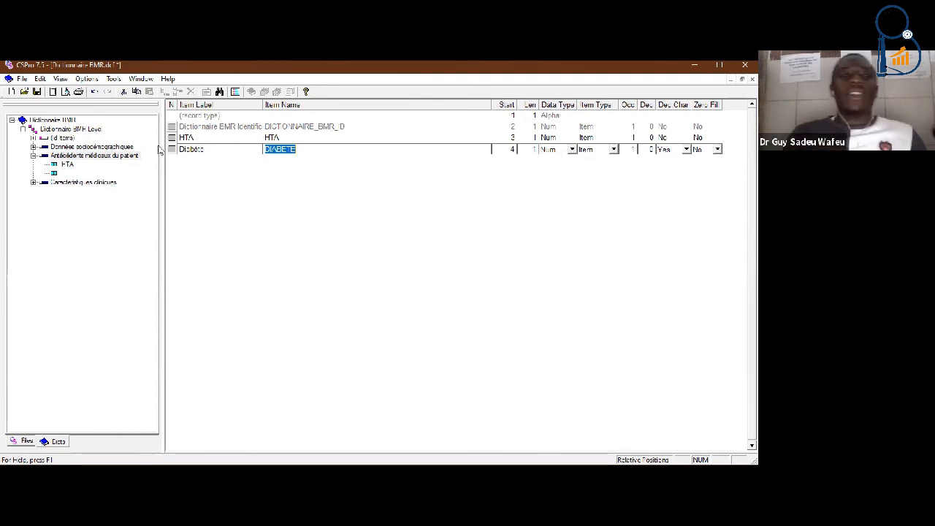
pyautogui.press('Return')
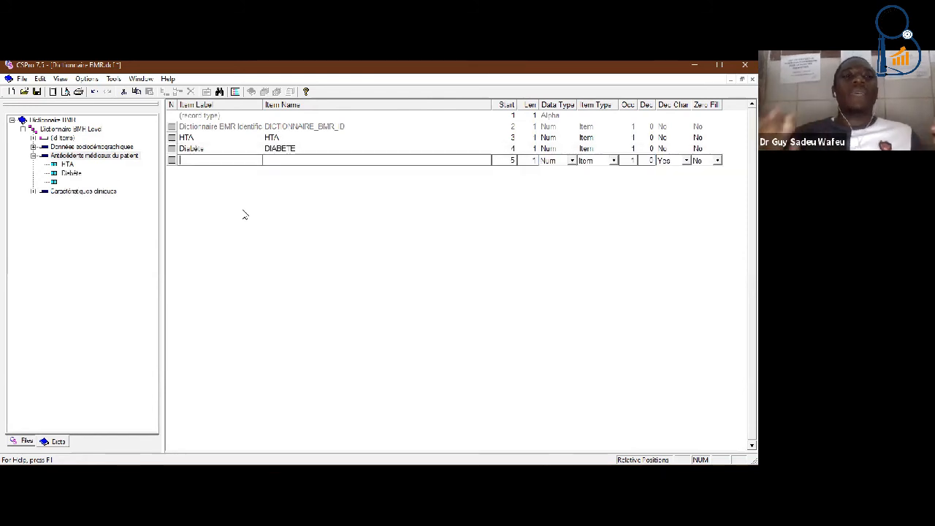
# - Add an item labelled HIV after Diabète, keeping the proposed name HIV and the default settings
pyautogui.press('capslock')
pyautogui.write('HIV')
pyautogui.press('Return')
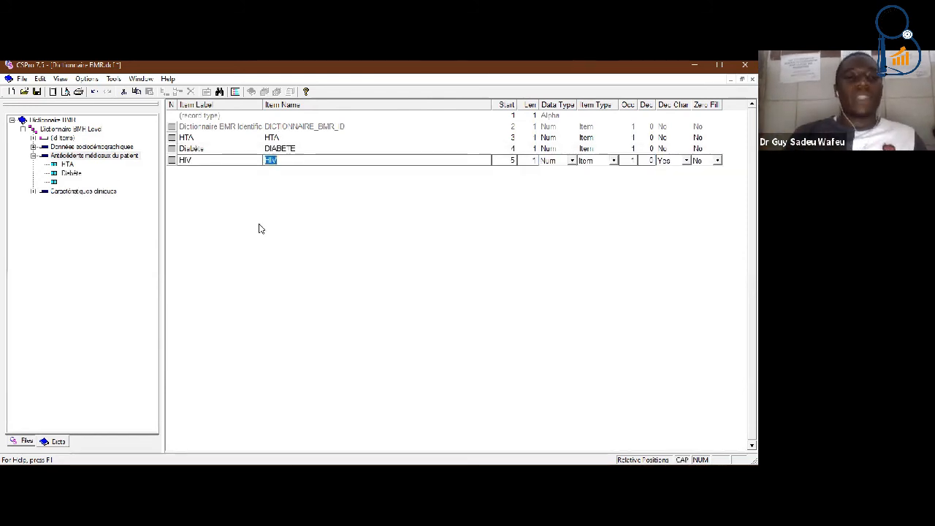
pyautogui.press('Return')
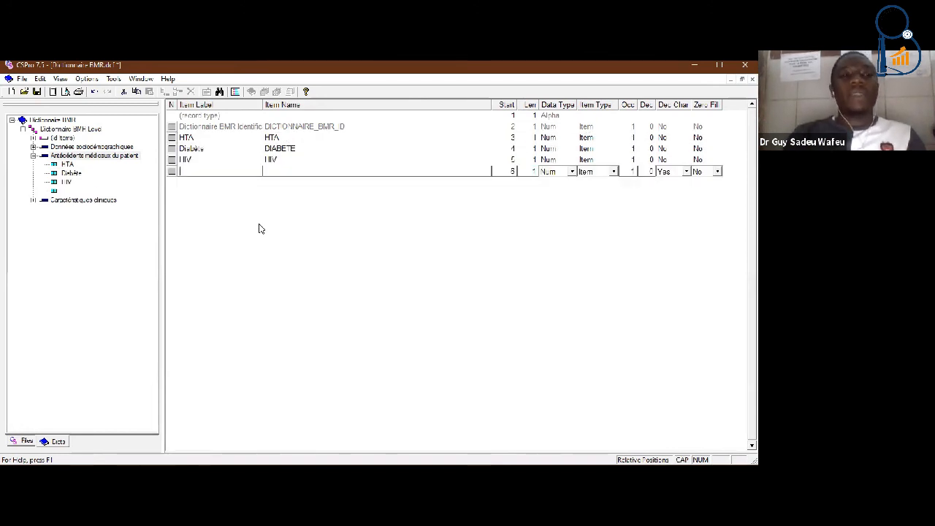
# - Add an item labelled Cancer after HIV with the proposed name CANCER1, and end item entry
pyautogui.write('CAN')
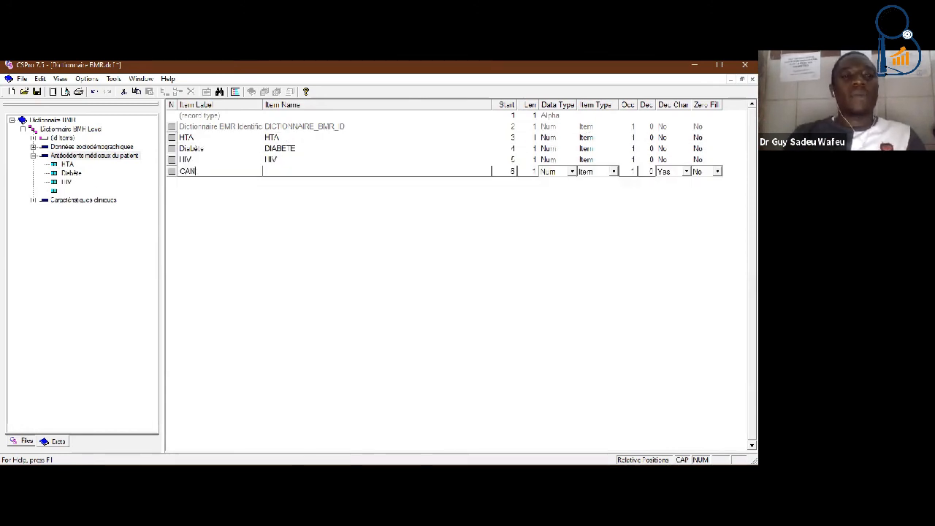
pyautogui.press('capslock')
pyautogui.write('ancer')
pyautogui.click(277, 237)
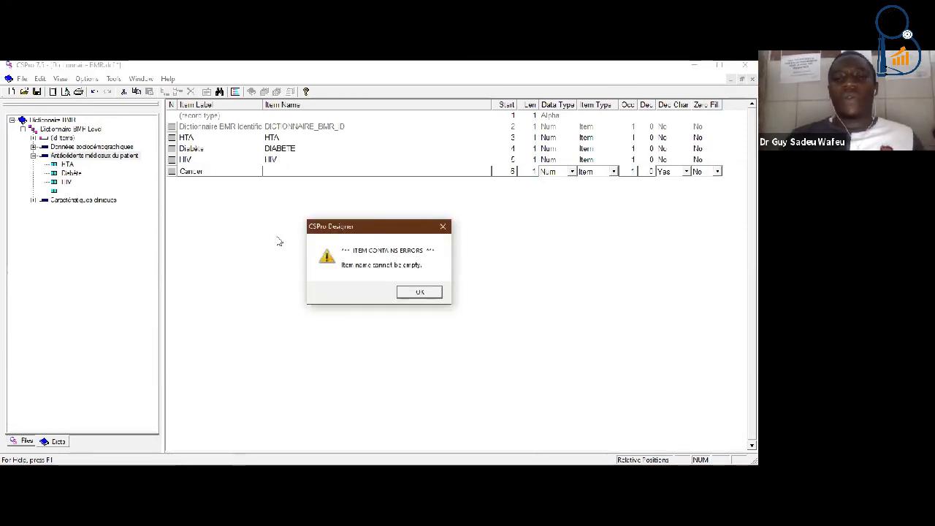
pyautogui.press('Return')
pyautogui.hotkey('shift', 'Tab')
pyautogui.press('Tab')
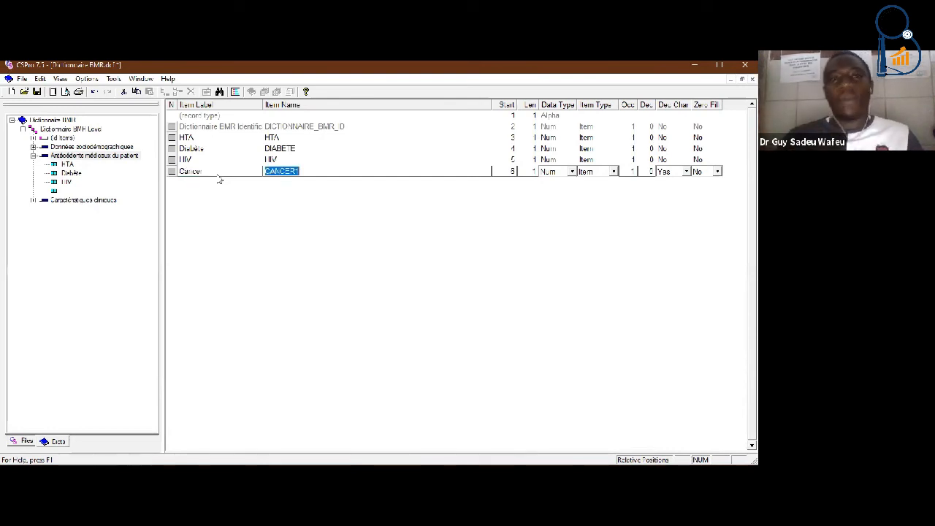
pyautogui.press('Return')
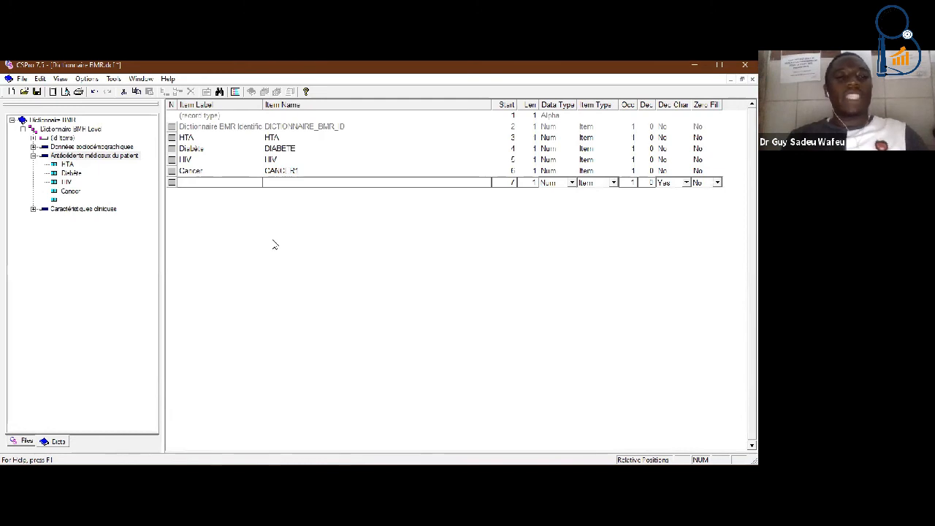
pyautogui.press('Escape')
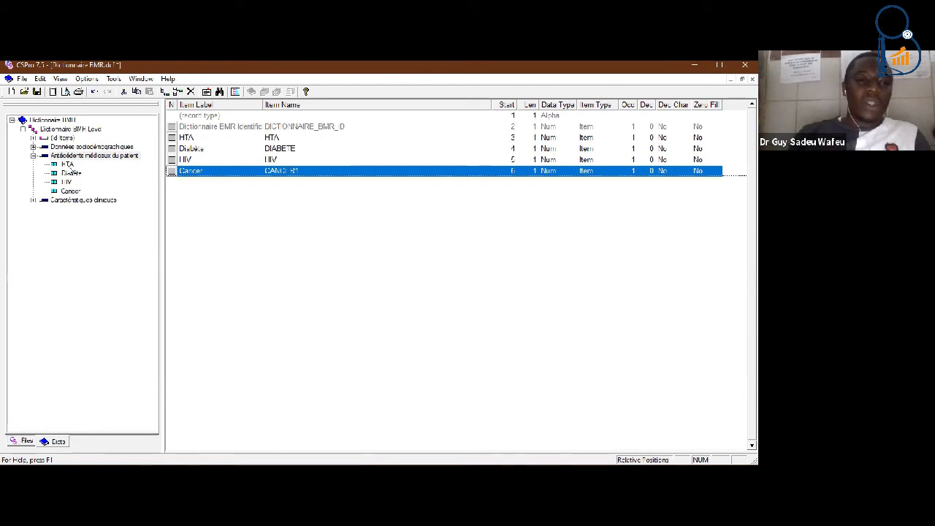
# - Add a value set to HTA under Antécédents médicaux du patient, keeping the proposed label and the name HTA_VS1
pyautogui.rightClick(68, 164)
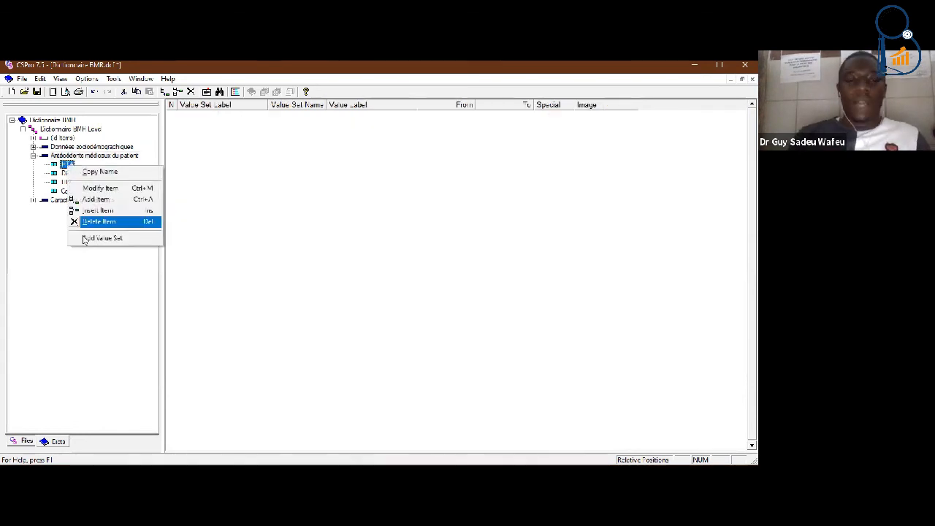
pyautogui.press('Return')
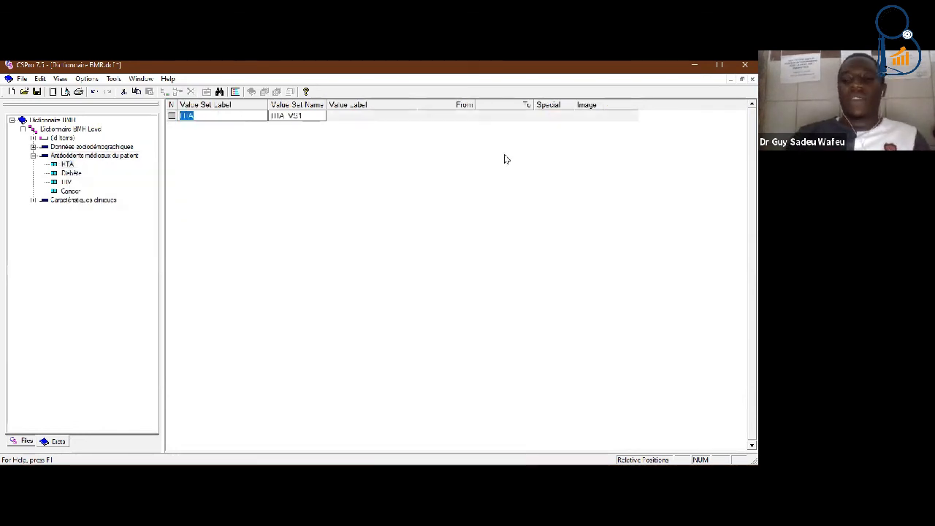
pyautogui.press('Return')
pyautogui.press('Return')
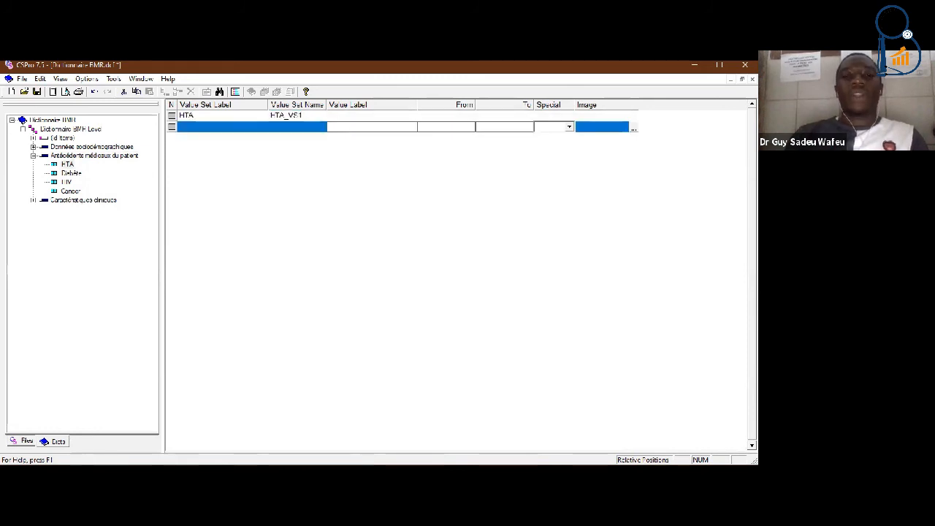
# - Add the values Oui with code 1 and Non with code 2 to the HTA value set, and end value entry
pyautogui.write('Oui')
pyautogui.press('Return')
pyautogui.write('1')
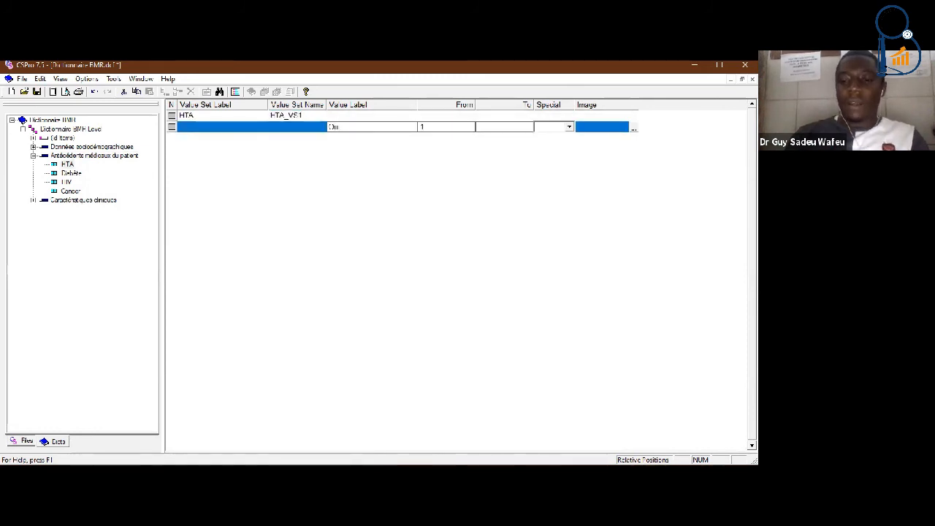
pyautogui.press('Return')
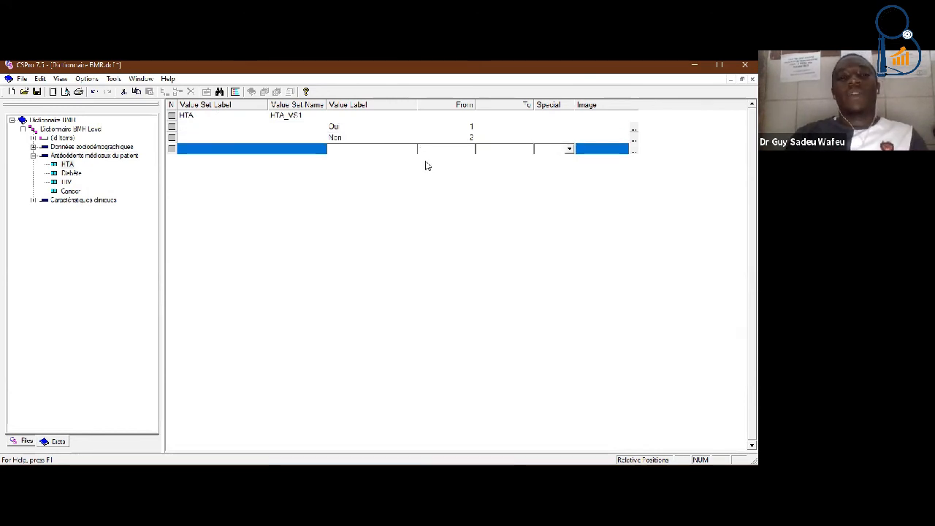
pyautogui.press('Return')
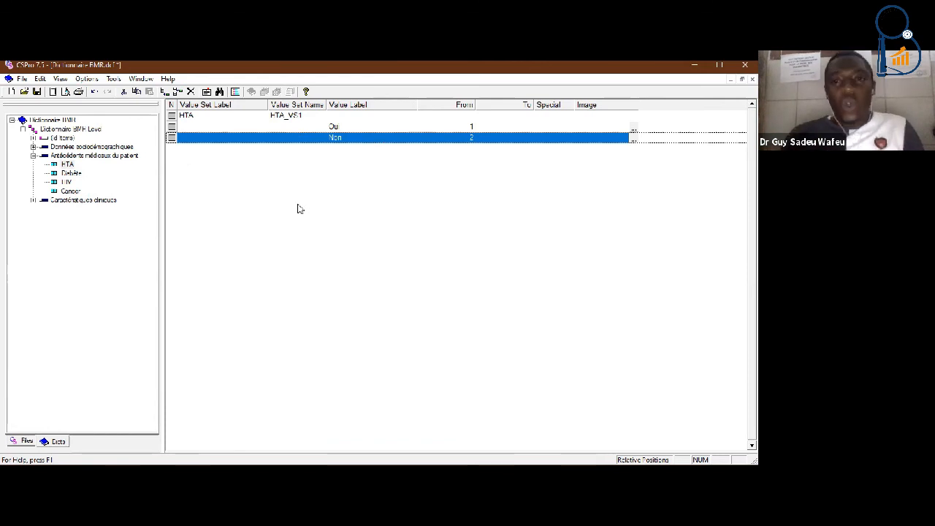
# - Copy the values Oui and Non together from the HTA value set
pyautogui.keyDown('shift'); pyautogui.click(330, 130); pyautogui.keyUp('shift')
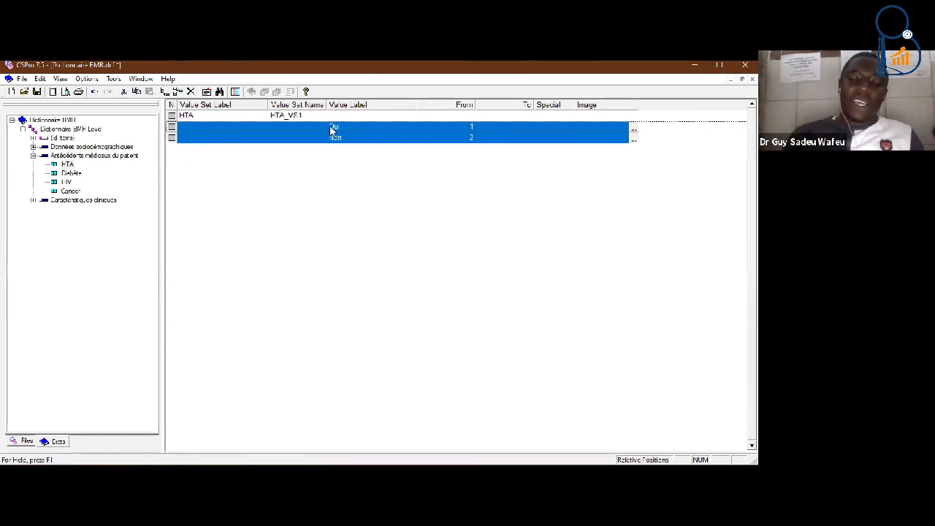
pyautogui.rightClick(331, 130)
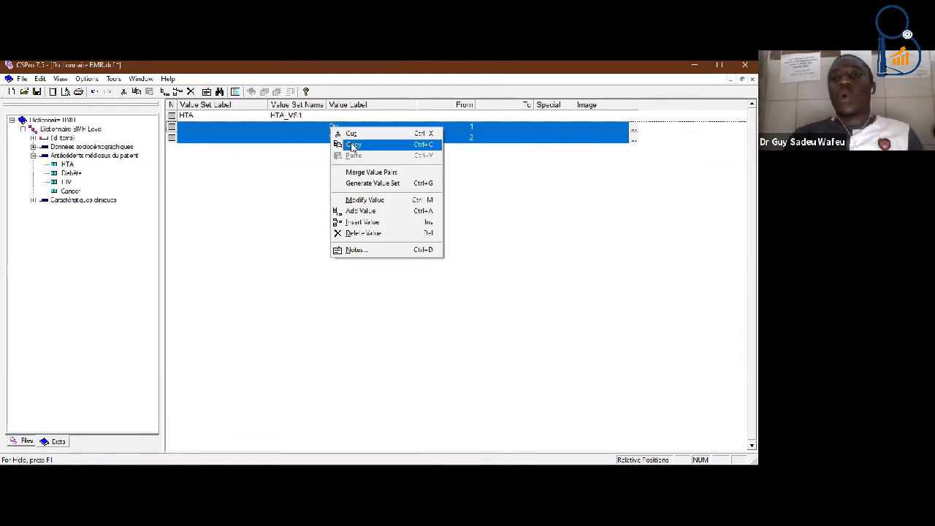
pyautogui.click(353, 145)
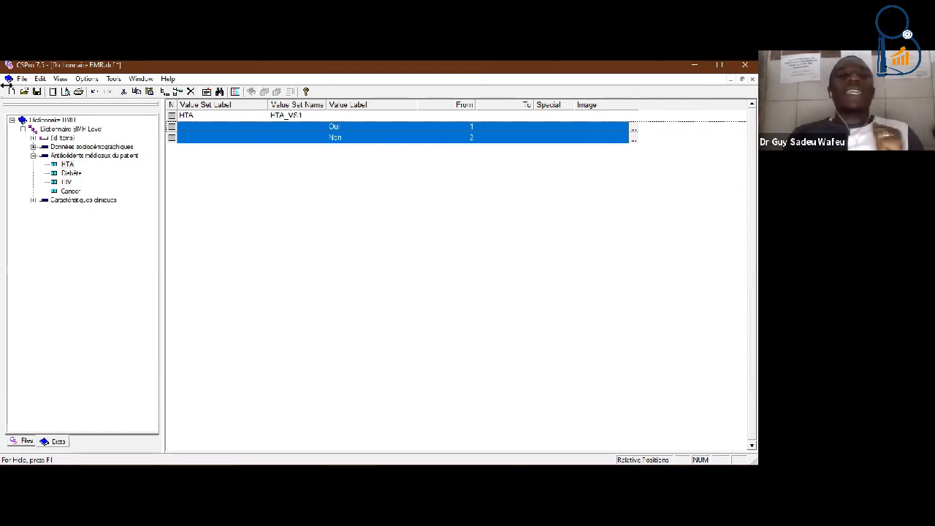
# - Paste the copied values Oui and Non into the Diabète item as its value set
pyautogui.rightClick(73, 176)
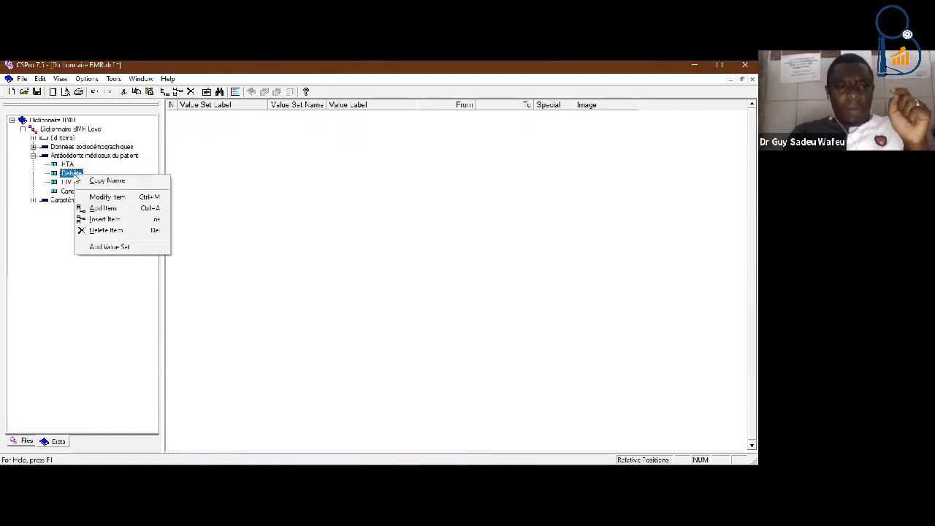
pyautogui.click(66, 176)
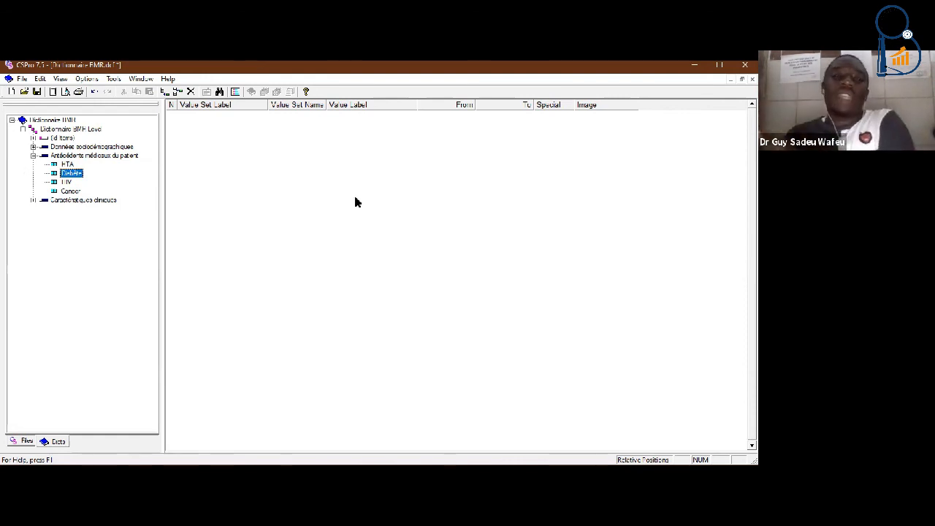
pyautogui.rightClick(244, 170)
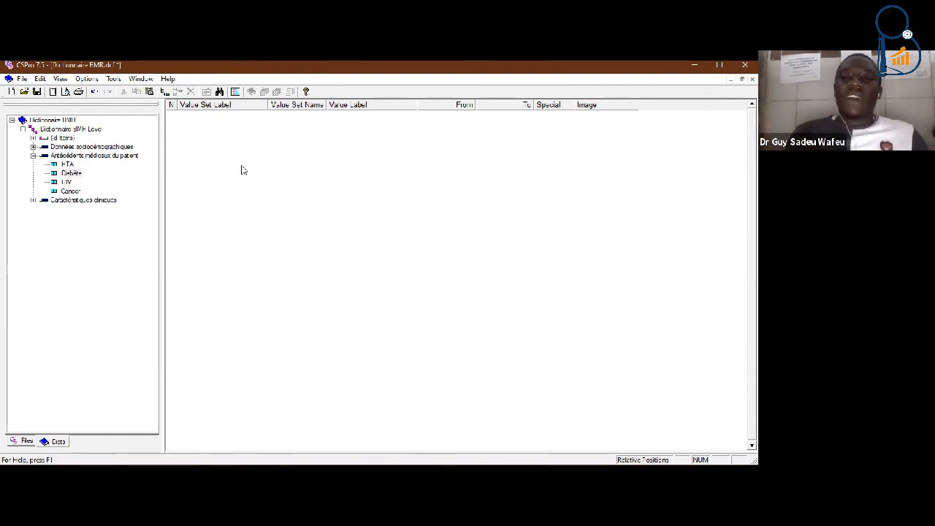
pyautogui.click(262, 182)
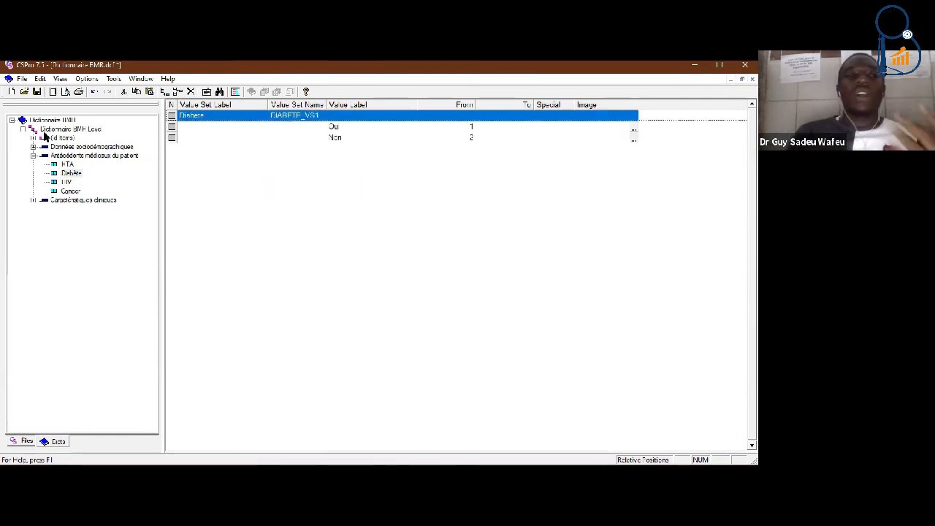
# - Paste the same Oui and Non values into the HIV item and the Cancer item as their value sets
pyautogui.click(66, 182)
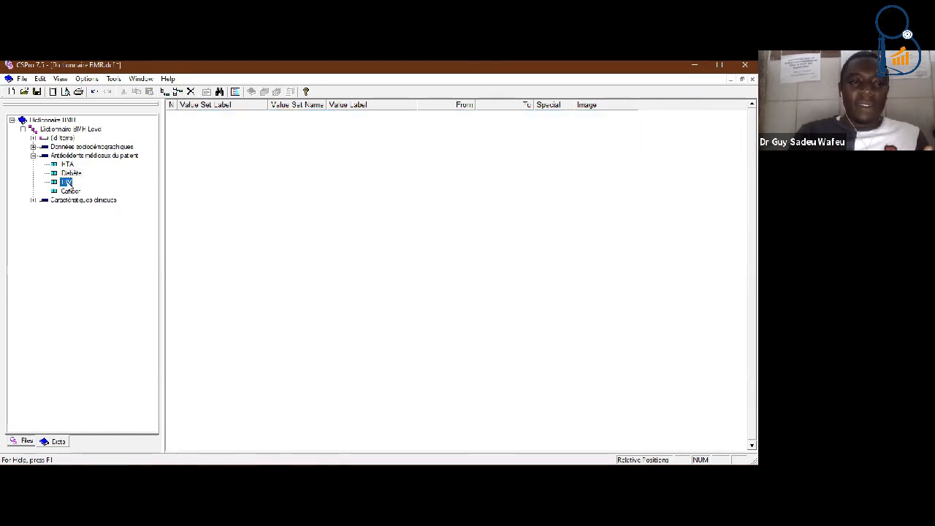
pyautogui.rightClick(302, 143)
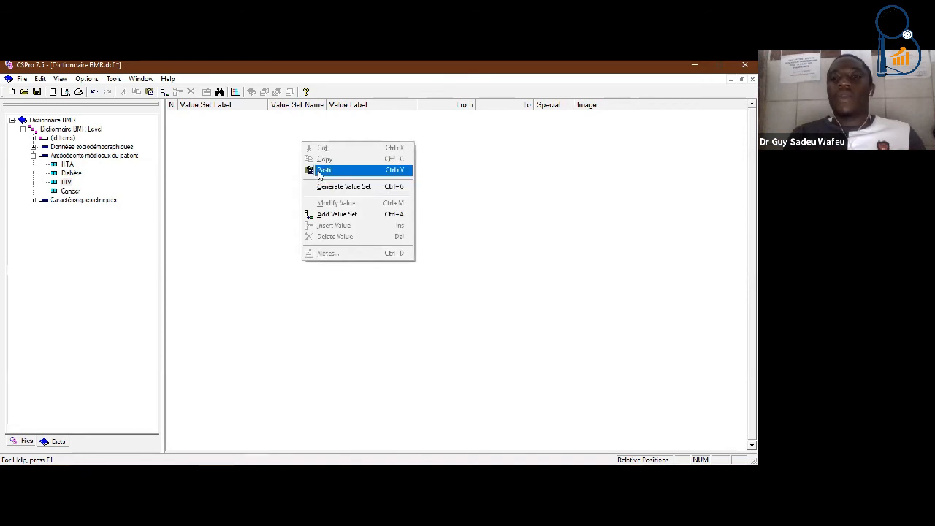
pyautogui.click(324, 170)
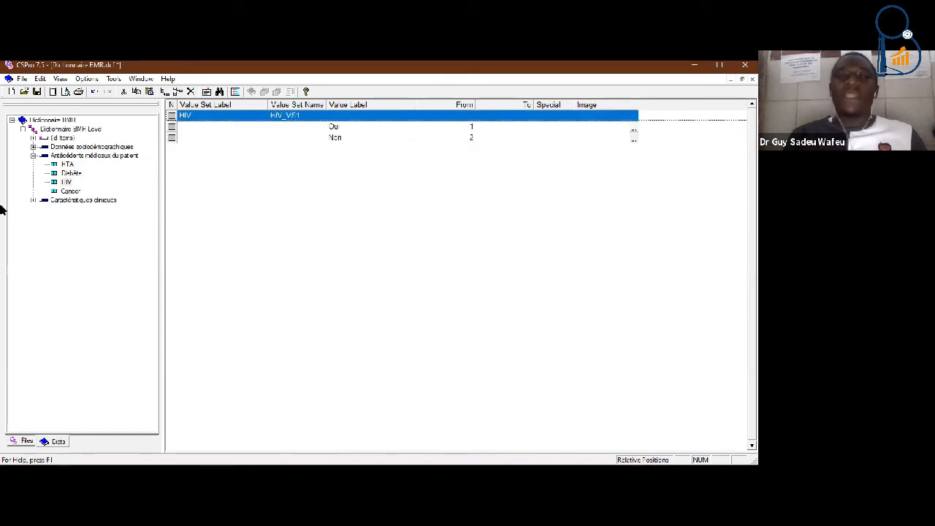
pyautogui.click(70, 192)
pyautogui.rightClick(262, 164)
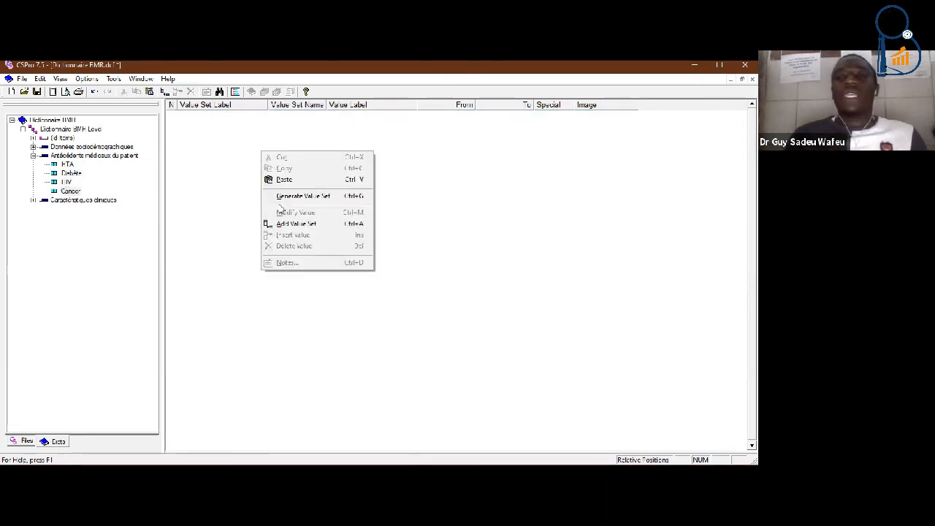
pyautogui.click(283, 180)
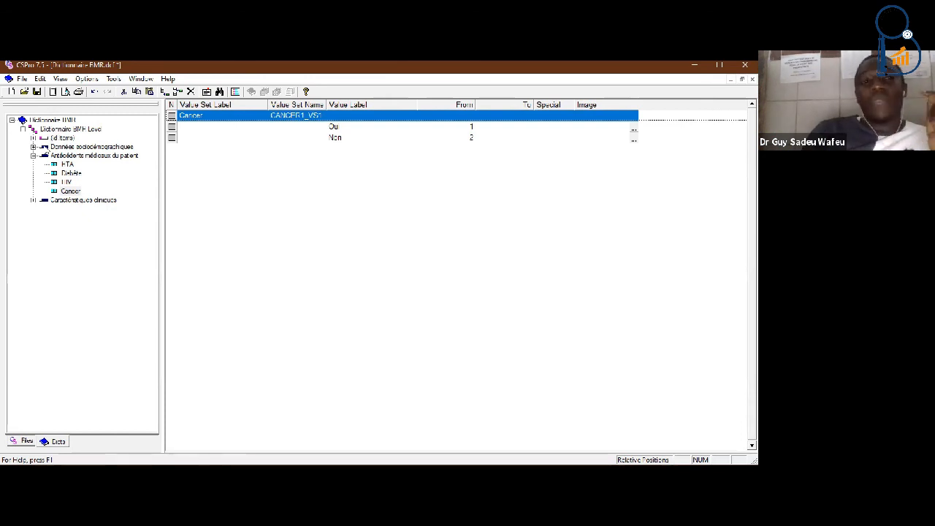
# - Add an item labelled Numéro de fiche to the Id Items, with the proposed name NUMERO_DE_FICHE
pyautogui.click(33, 156)
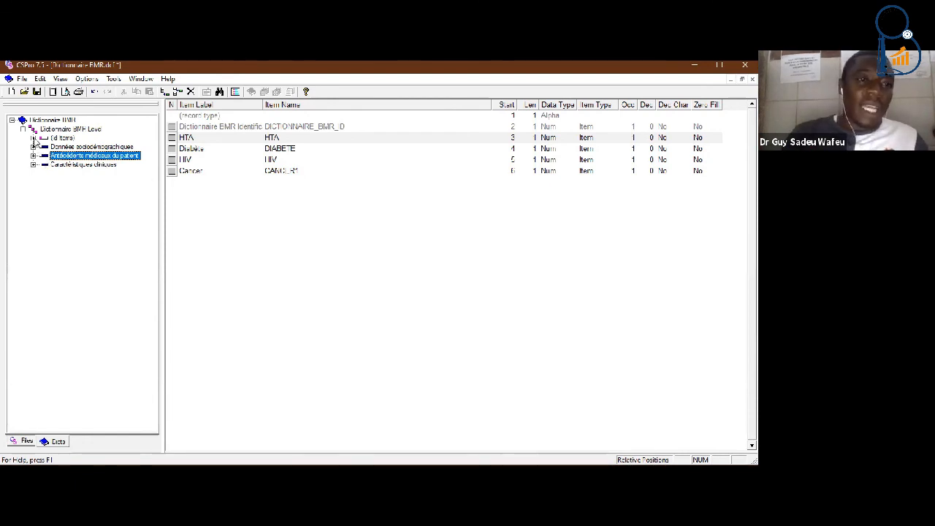
pyautogui.click(34, 138)
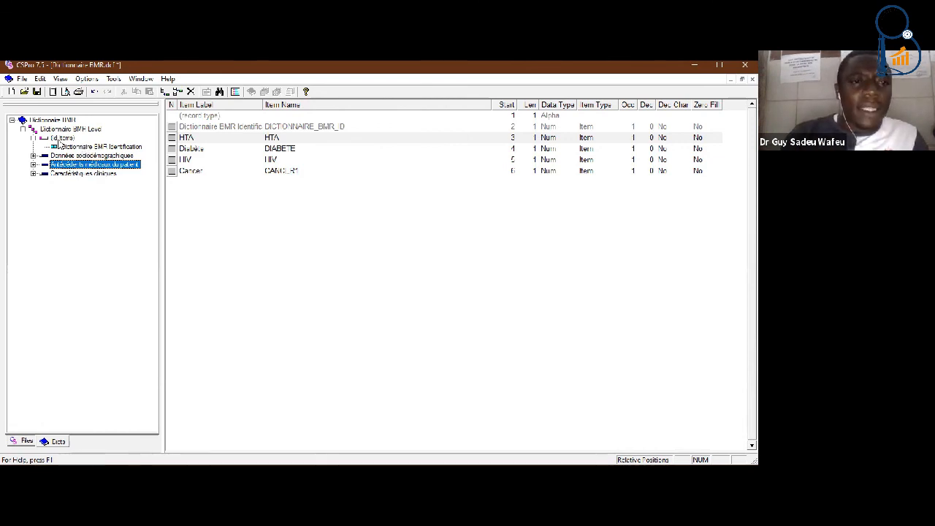
pyautogui.rightClick(62, 139)
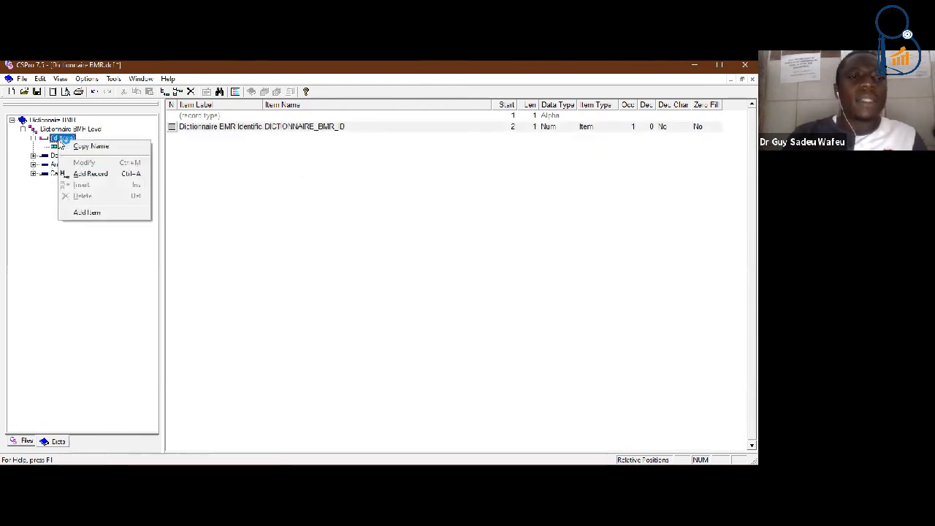
pyautogui.click(88, 212)
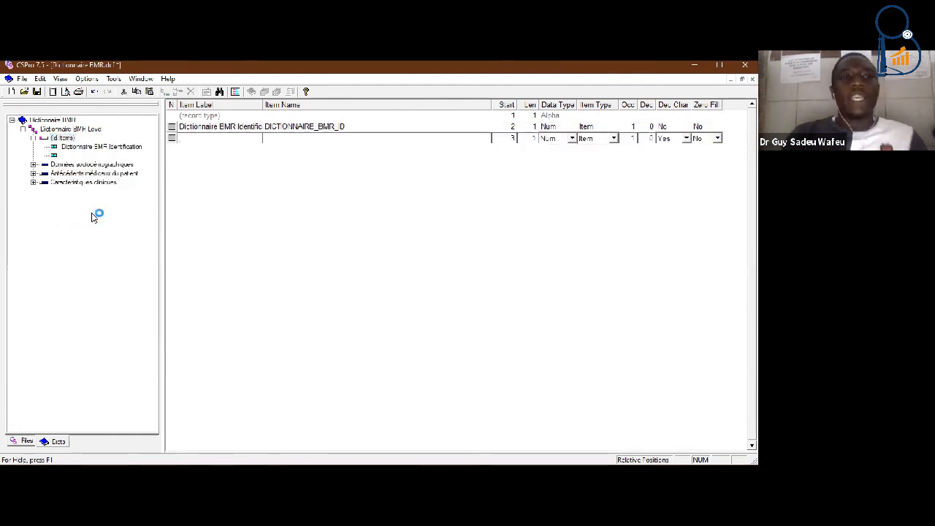
pyautogui.write('Numero de fich')
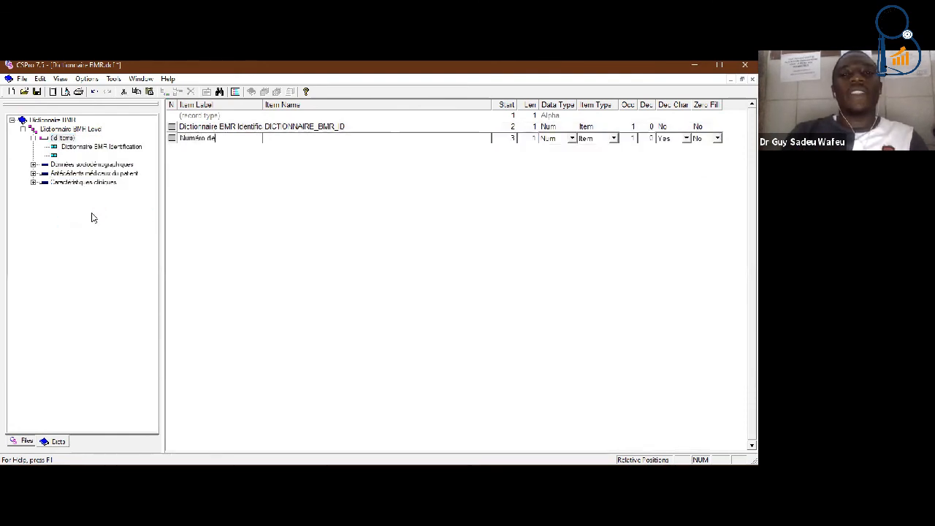
pyautogui.write('e')
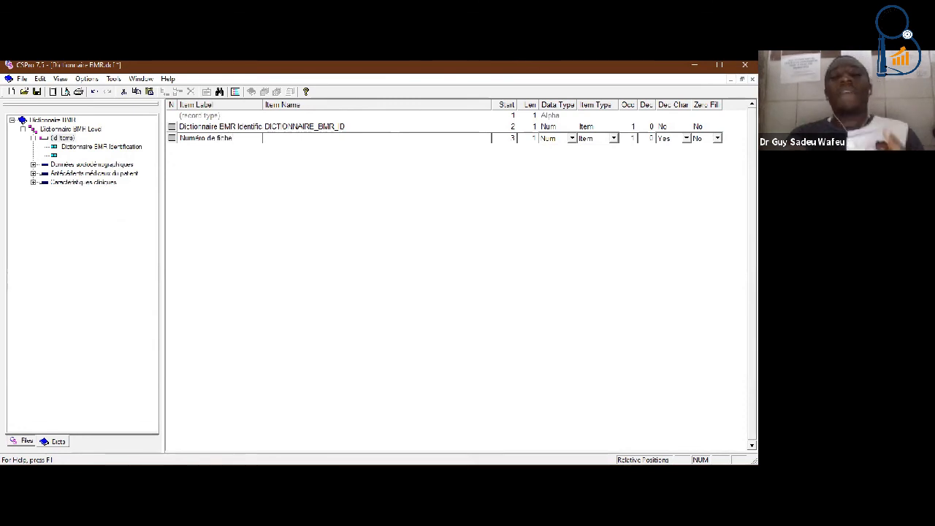
pyautogui.press('Tab')
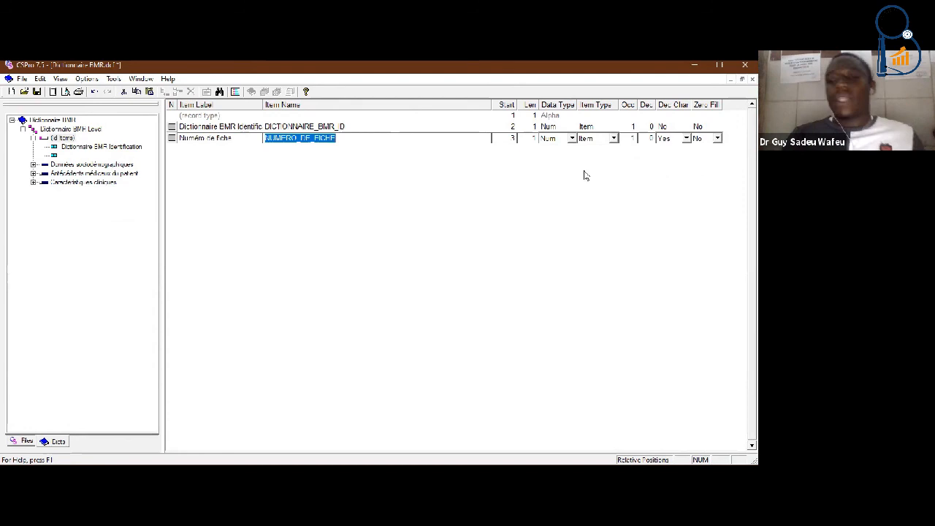
# - Set the length of Numéro de fiche to 3, keep its other default properties, and end item entry
pyautogui.press('Tab')
pyautogui.press('Tab')
pyautogui.write('3')
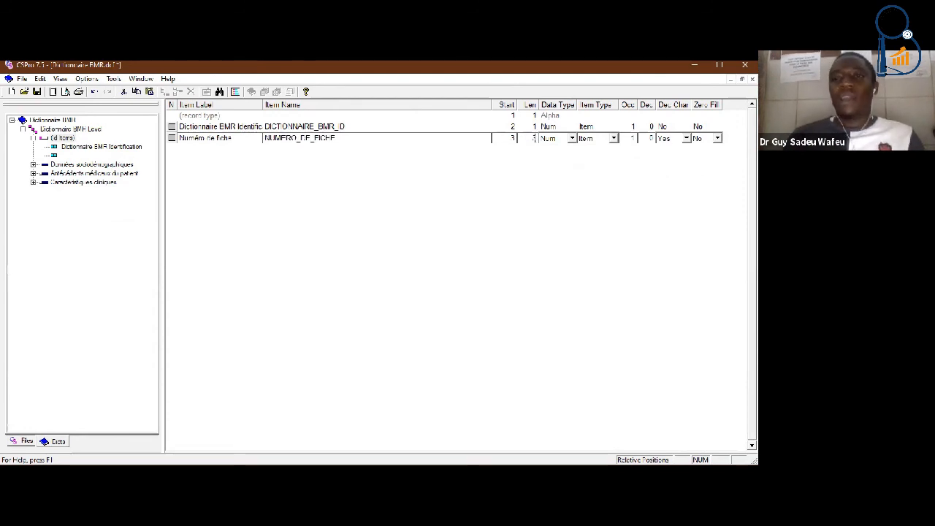
pyautogui.press('Tab')
pyautogui.press('Tab')
pyautogui.press('Tab')
pyautogui.press('Tab')
pyautogui.press('Tab')
pyautogui.press('Tab')
pyautogui.press('Tab')
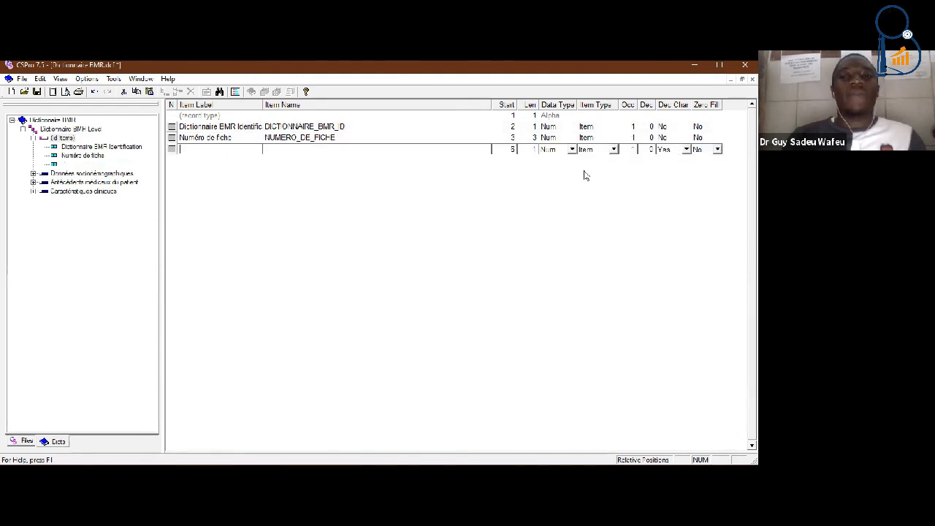
pyautogui.press('Escape')
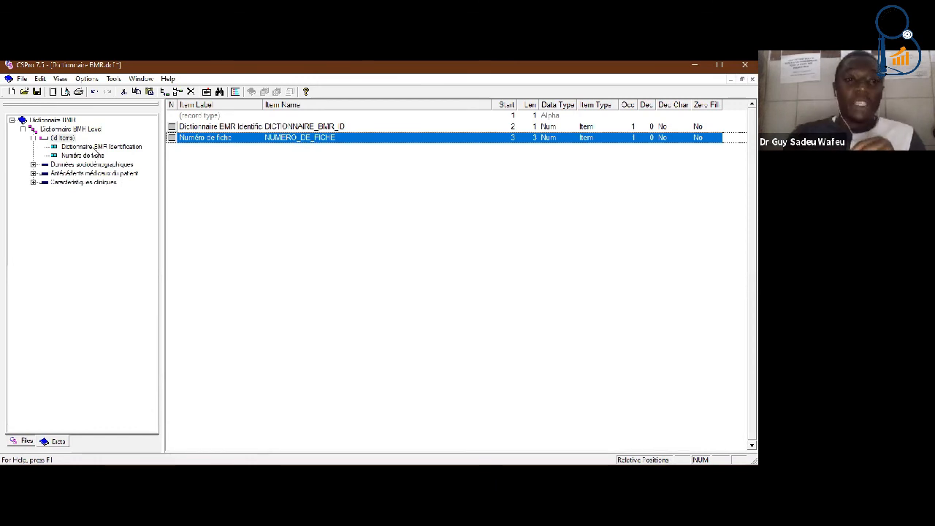
# - Delete the Dictionnaire BMR Identification item from the Id Items and expand the Données sociodémographiques record
pyautogui.rightClick(95, 148)
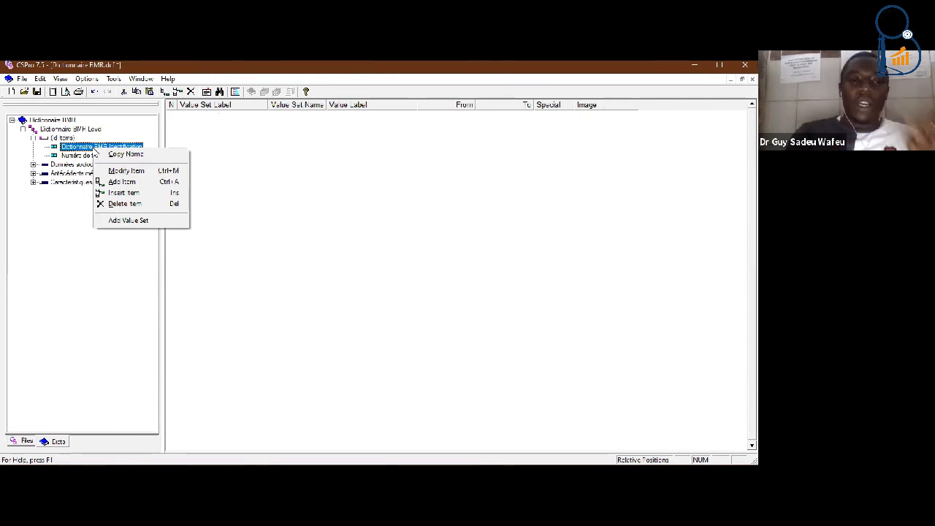
pyautogui.click(130, 204)
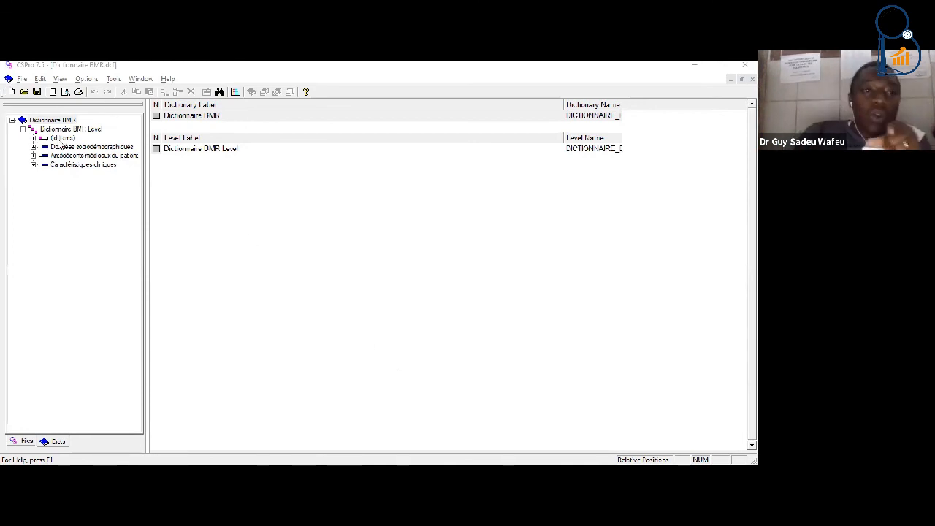
pyautogui.click(33, 147)
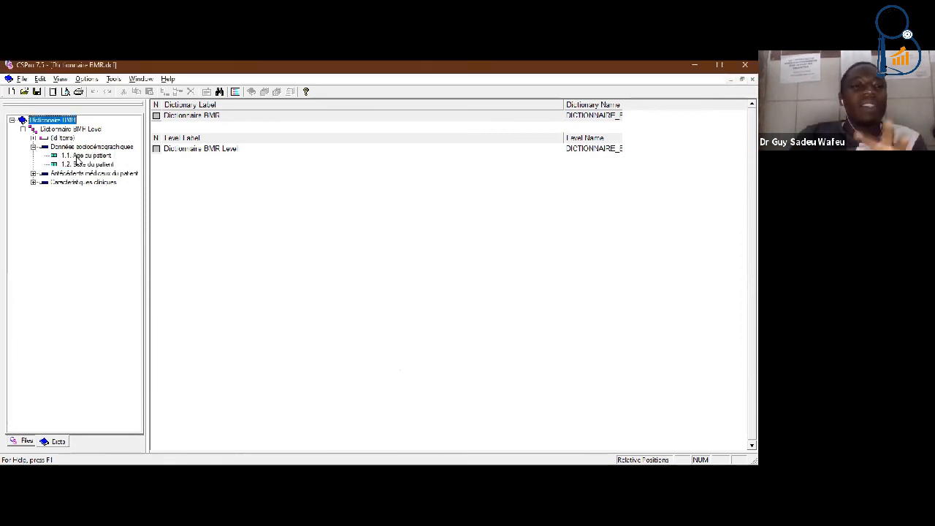
# - Add an item labelled Numéro unique d'identification to the Id Items, with the proposed name NUMERO_UNIQUE_D_IDENTIFICATION
pyautogui.click(33, 138)
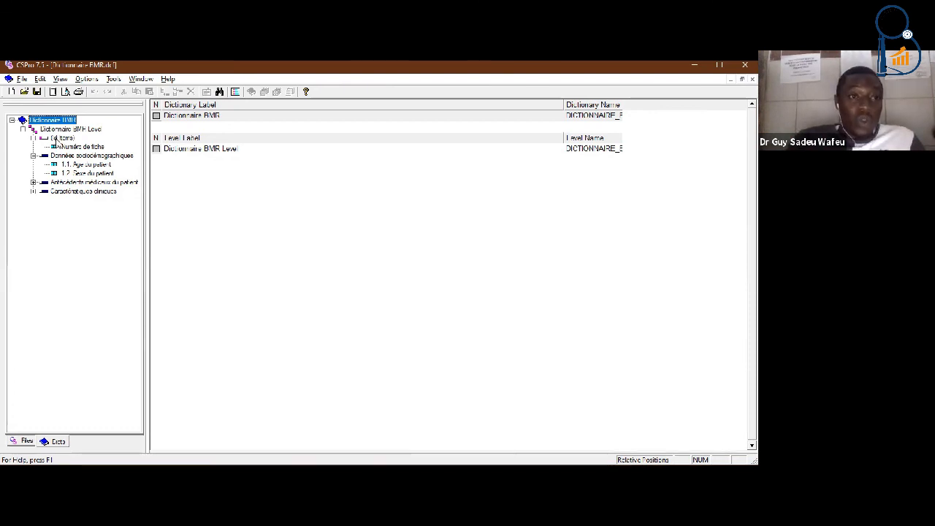
pyautogui.rightClick(56, 141)
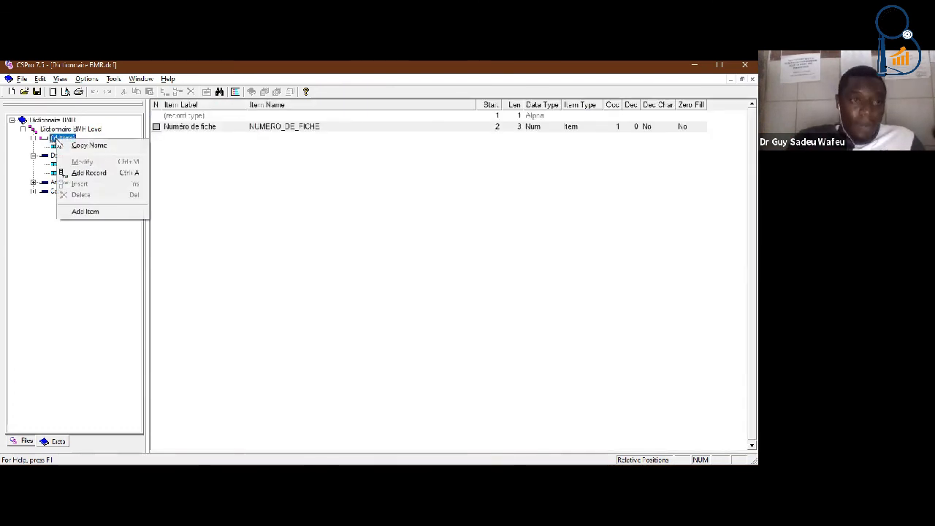
pyautogui.click(95, 212)
pyautogui.write('Numéro')
pyautogui.write(' d')
pyautogui.press('BackSpace')
pyautogui.write("unique d'identification")
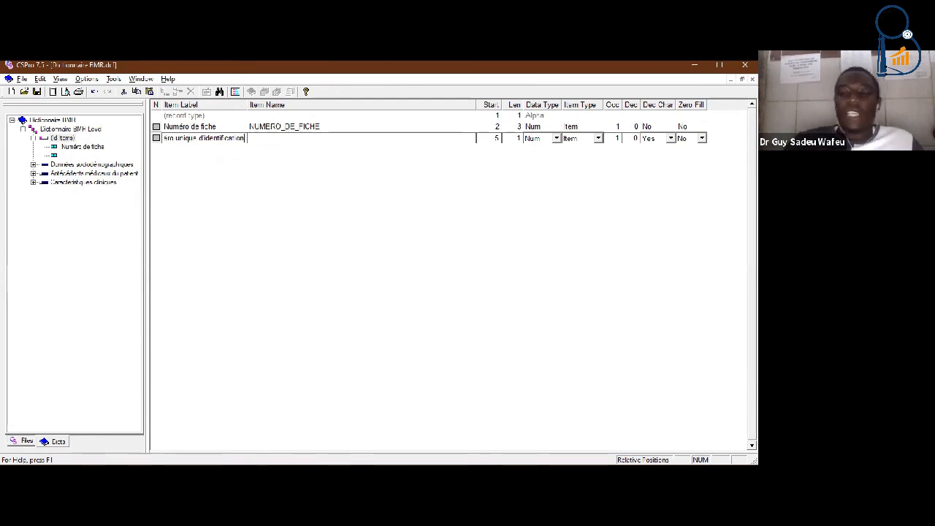
pyautogui.press('Tab')
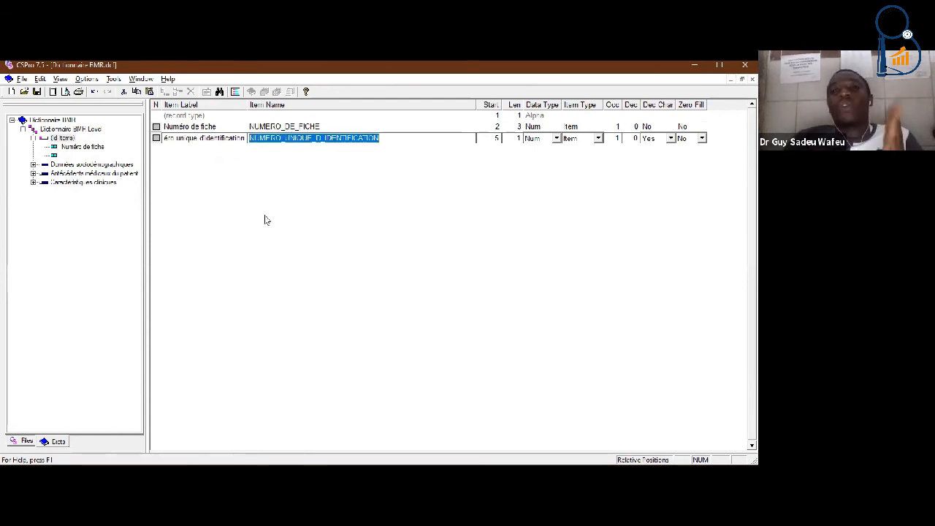
# - Set Numéro unique d'identification to length 5 and data type Alpha, keep the other defaults, and end item entry
pyautogui.press('Tab')
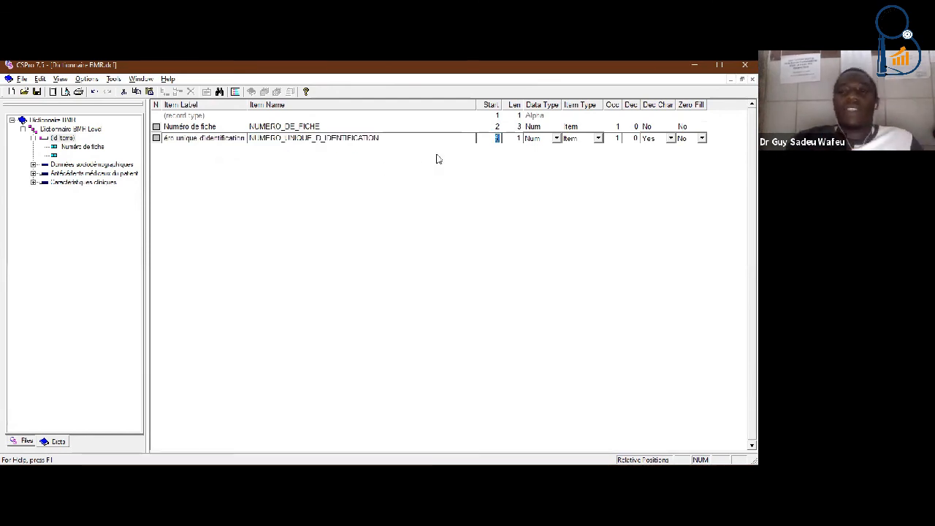
pyautogui.press('Tab')
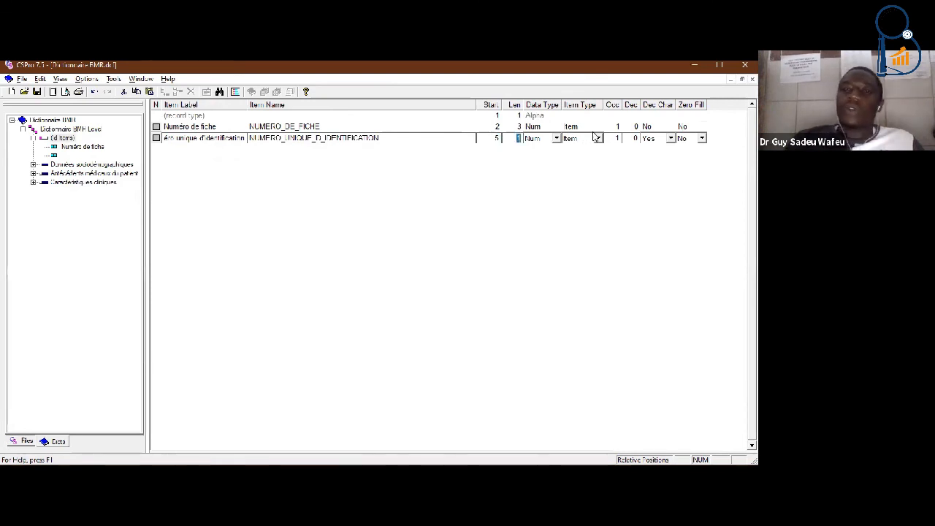
pyautogui.write('5')
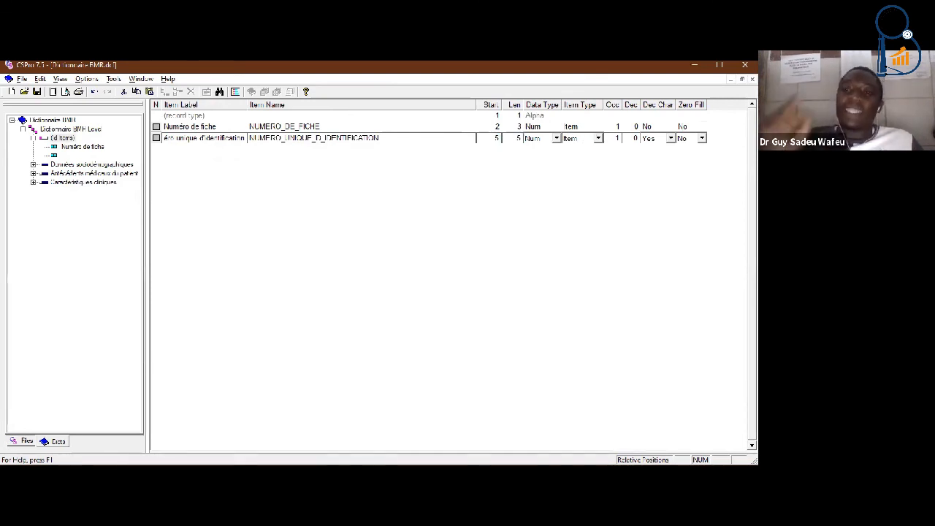
pyautogui.press('Tab')
pyautogui.click(557, 138)
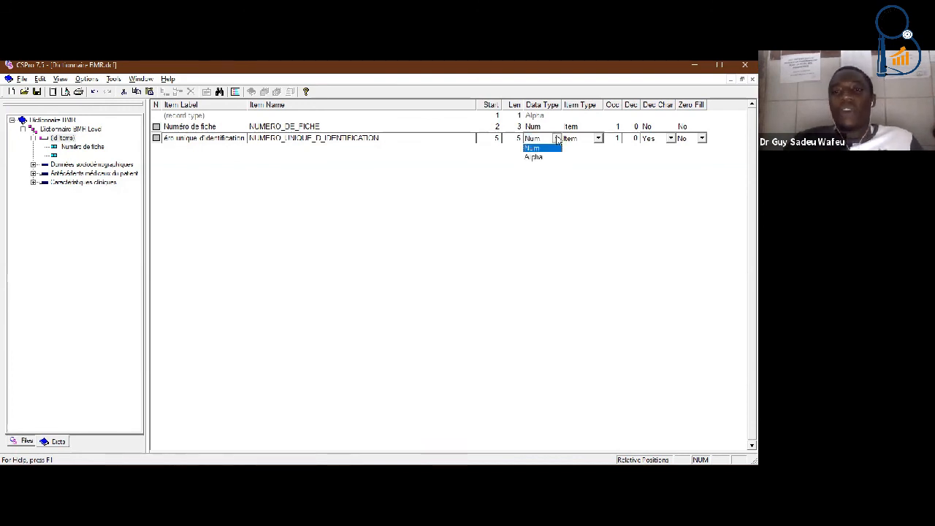
pyautogui.click(543, 159)
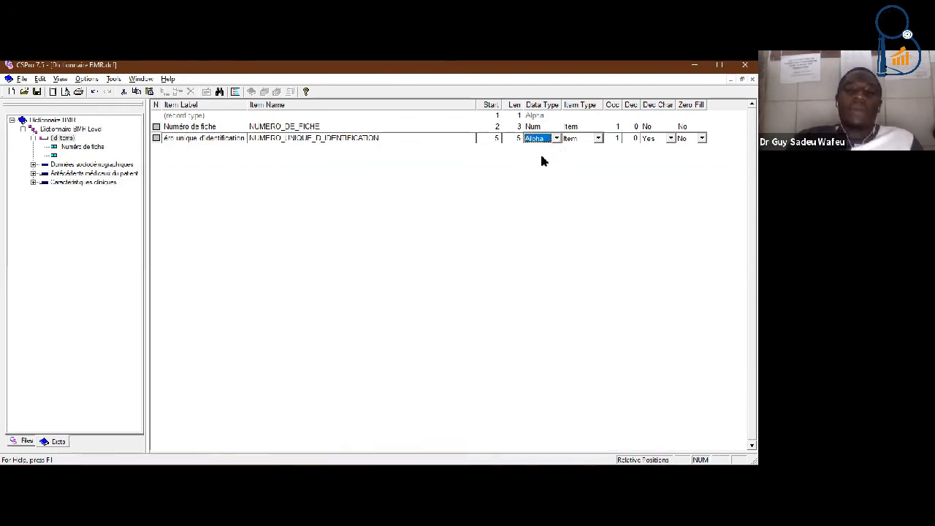
pyautogui.press('Tab')
pyautogui.press('Tab')
pyautogui.press('Tab')
pyautogui.press('Tab')
pyautogui.press('Tab')
pyautogui.press('Tab')
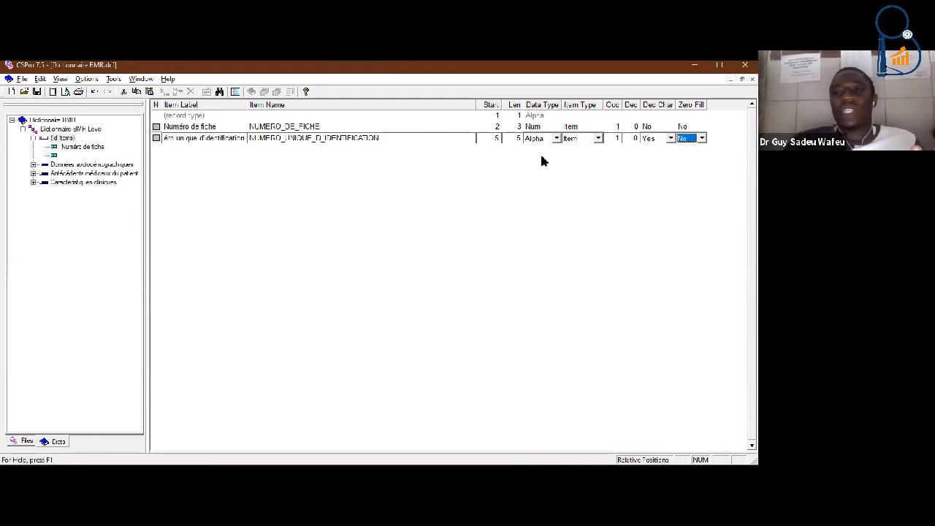
pyautogui.press('Escape')
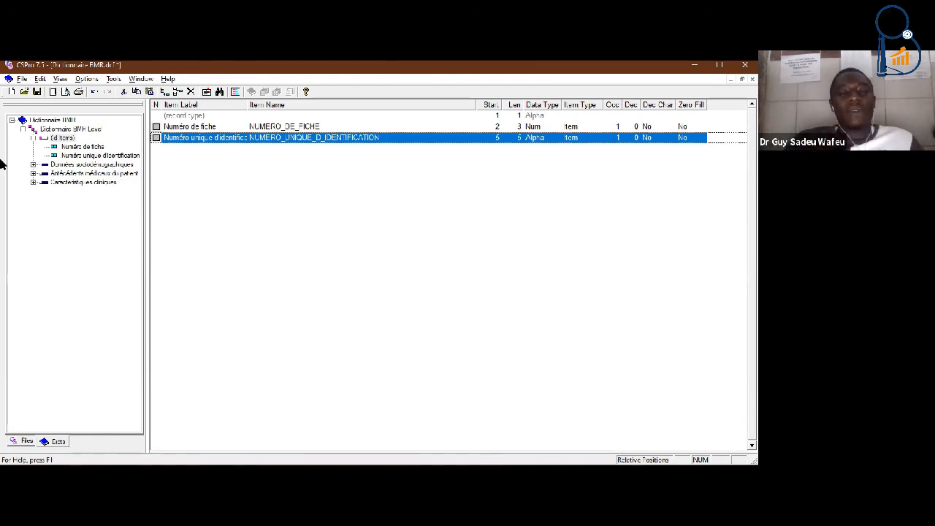
# - Delete the Numéro de fiche item from the Id Items
pyautogui.rightClick(99, 149)
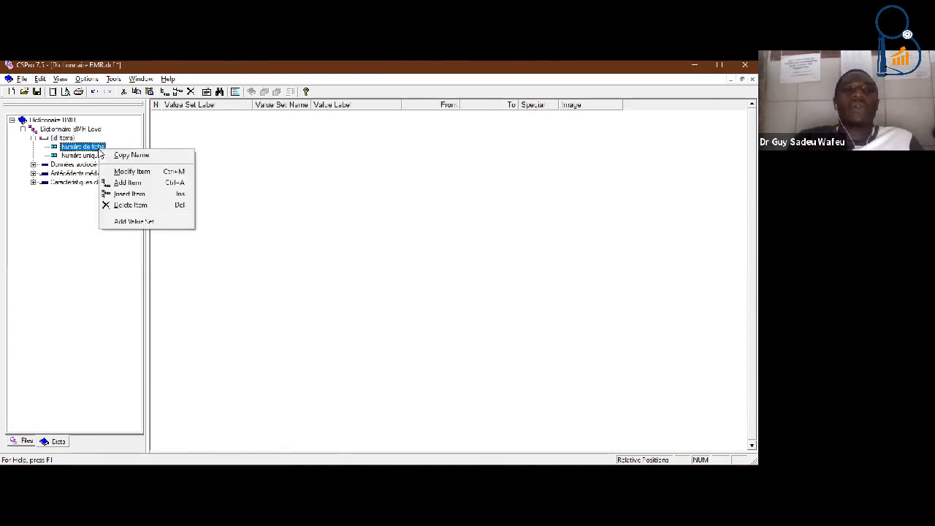
pyautogui.click(129, 205)
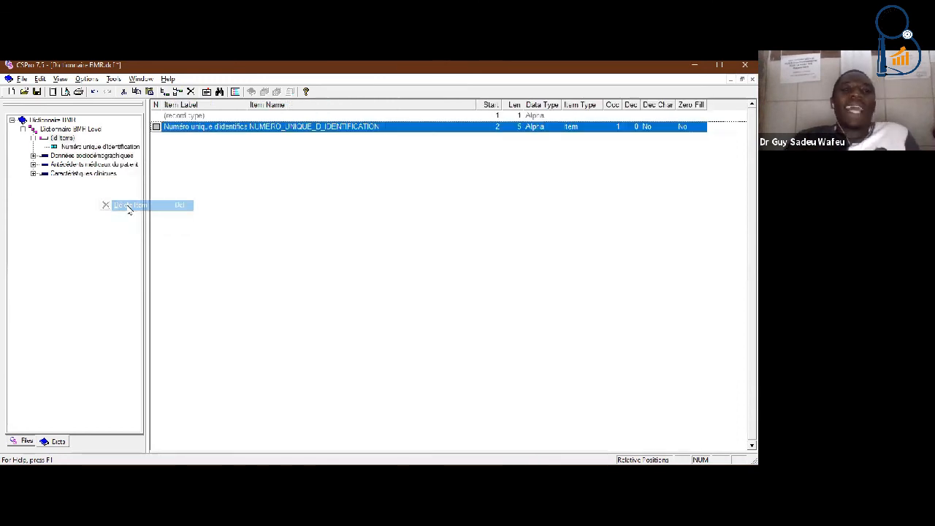